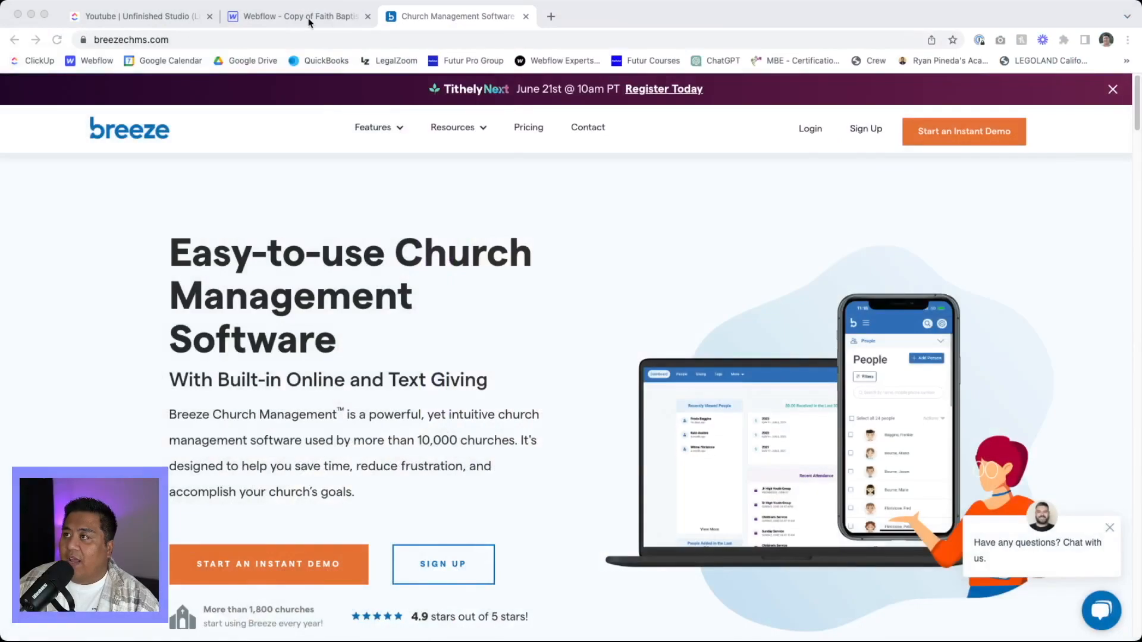
- Switch to the Webflow project and preview the Home page, checking the hero section and the full-screen navigation menu
{"action": "left_click", "coordinate": [309, 19]}
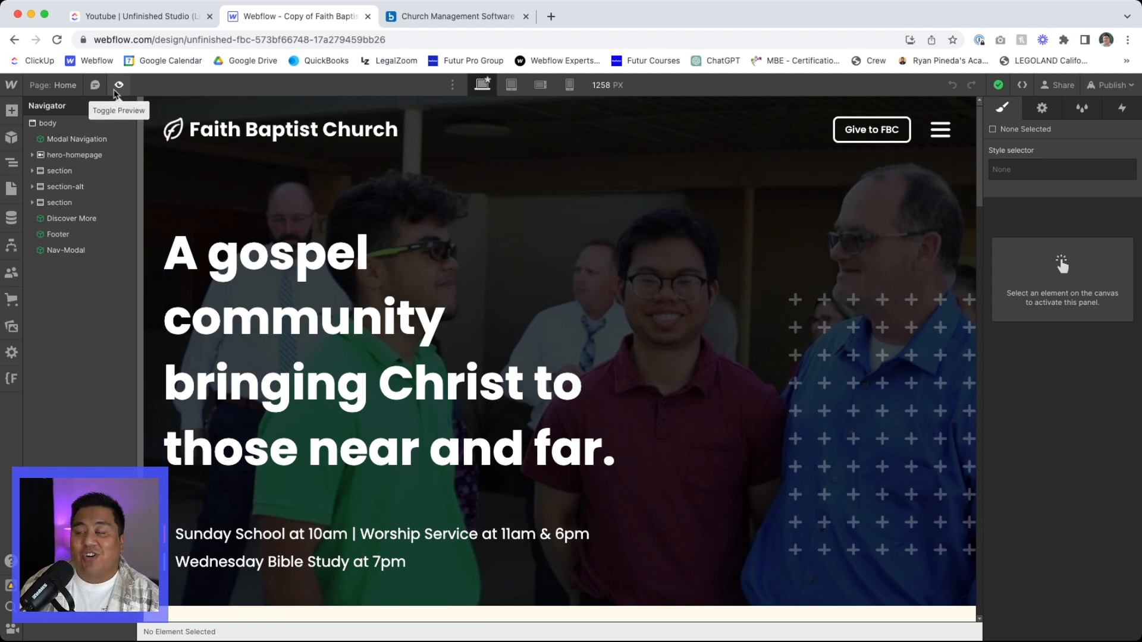
{"action": "left_click", "coordinate": [117, 89]}
{"action": "scroll", "coordinate": [354, 334], "scroll_direction": "down", "scroll_amount": 3}
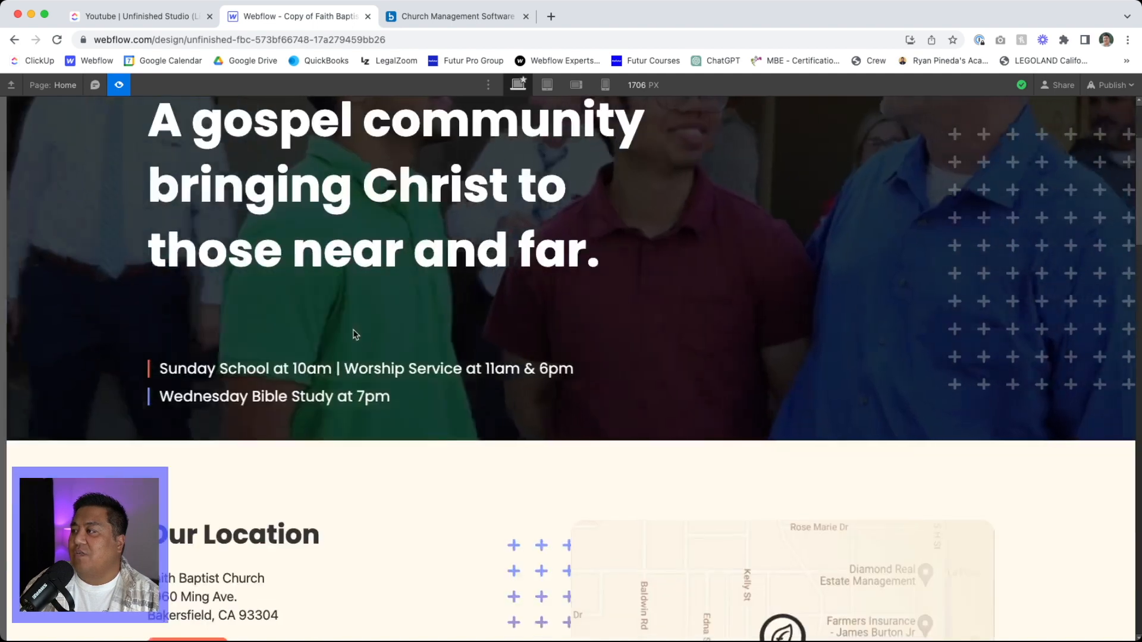
{"action": "scroll", "coordinate": [355, 335], "scroll_direction": "up", "scroll_amount": 3}
{"action": "left_click", "coordinate": [980, 141]}
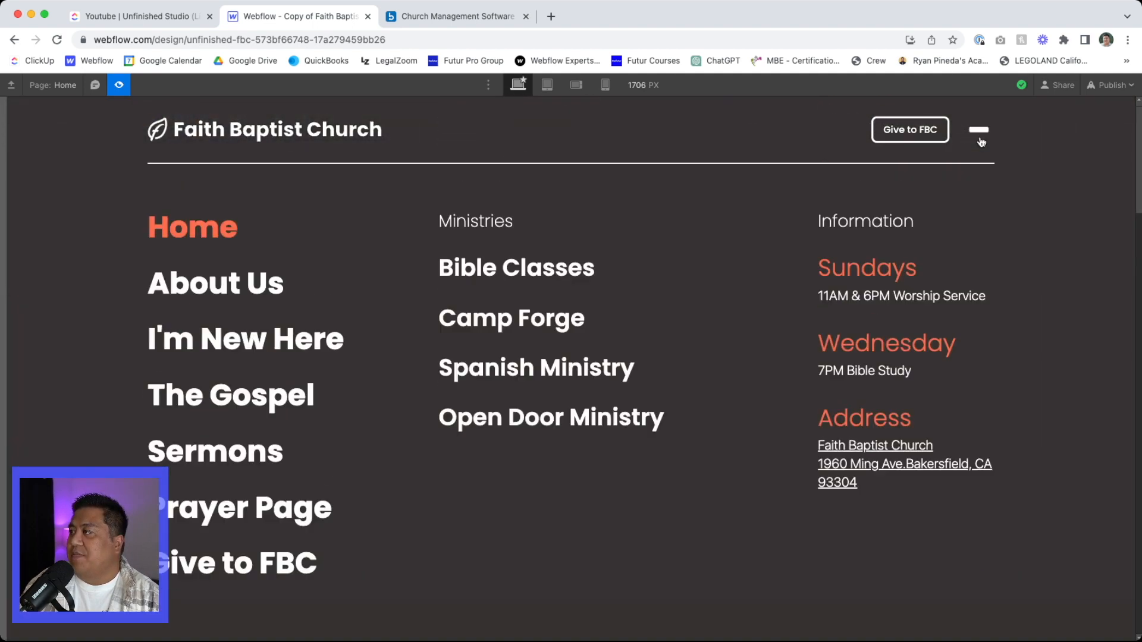
{"action": "left_click", "coordinate": [979, 132]}
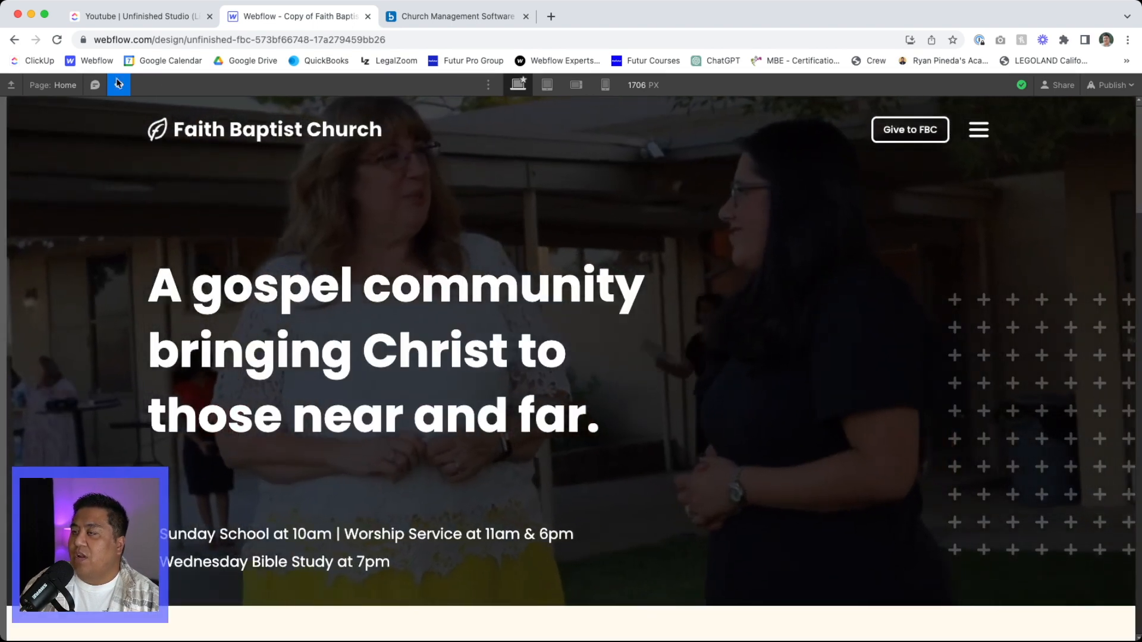
{"action": "left_click", "coordinate": [118, 84]}
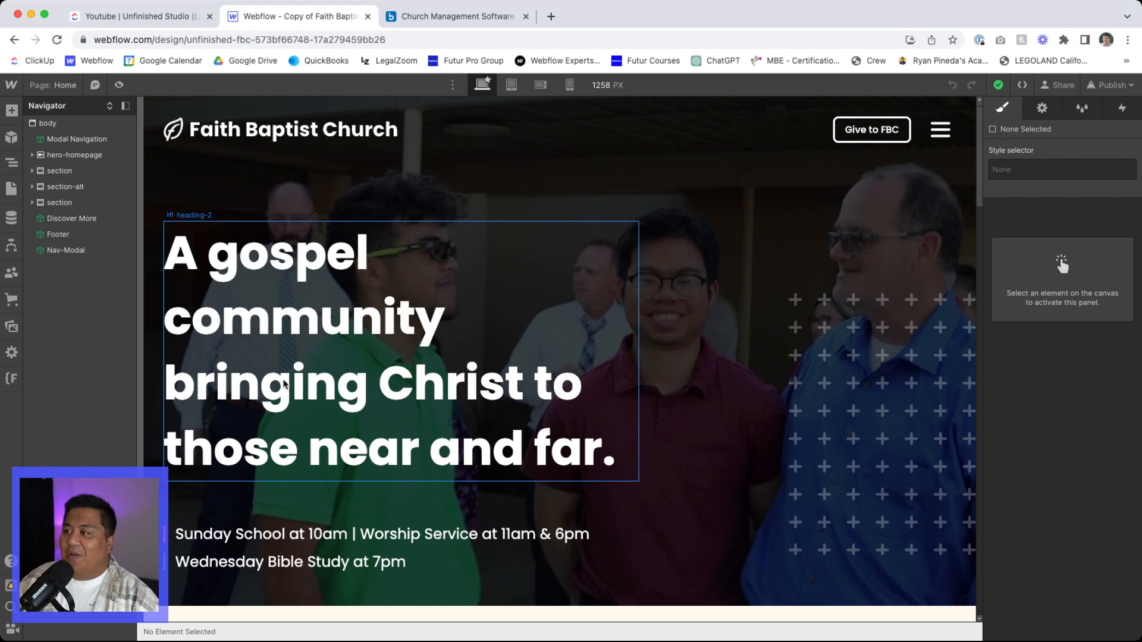
- Add a Div Block to the body and move it above Modal Navigation as the page's first element
{"action": "left_click", "coordinate": [76, 130]}
{"action": "key", "text": "super+e"}
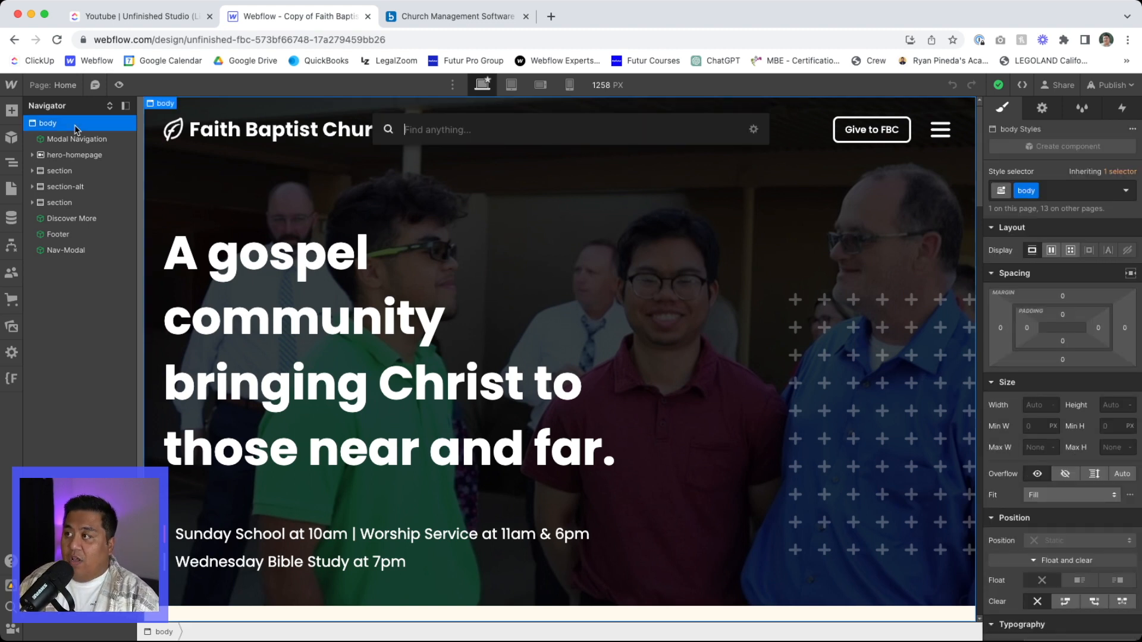
{"action": "type", "text": "div"}
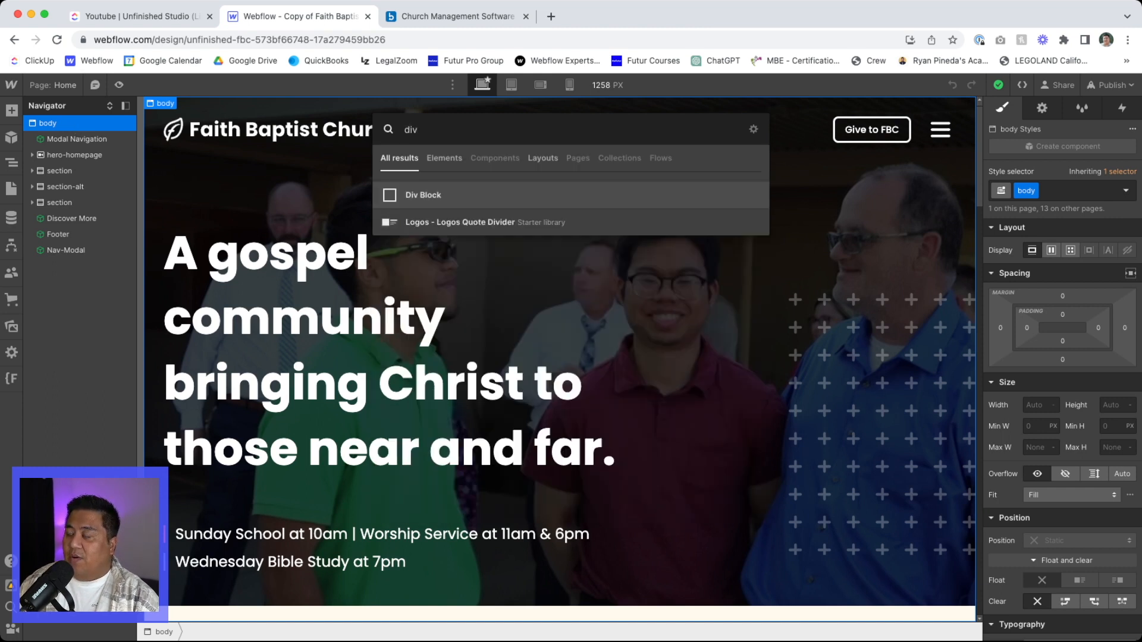
{"action": "key", "text": "Return"}
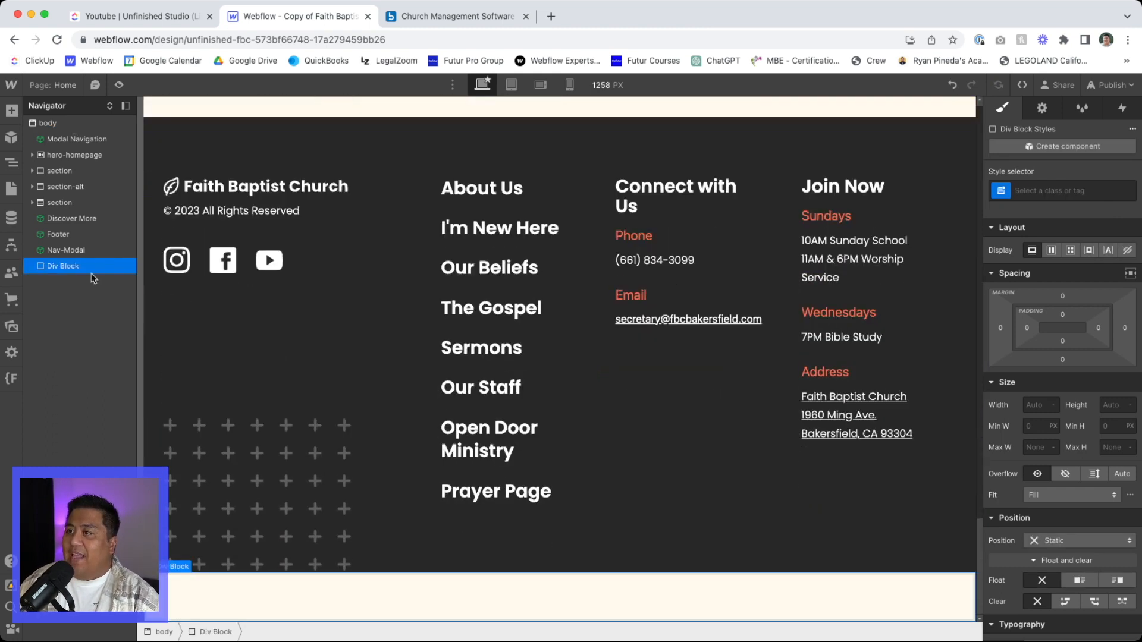
{"action": "left_click_drag", "start_coordinate": [70, 272], "coordinate": [63, 137]}
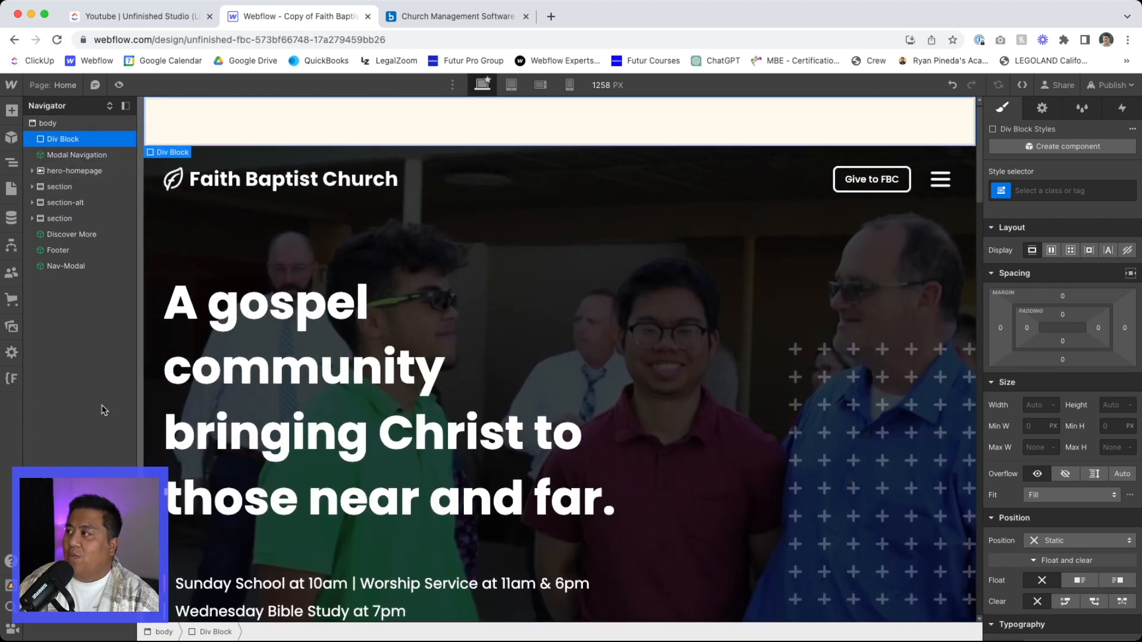
- Give the new Div Block the class name popup
{"action": "key", "text": "super+Return"}
{"action": "type", "text": "popup"}
{"action": "key", "text": "Return"}
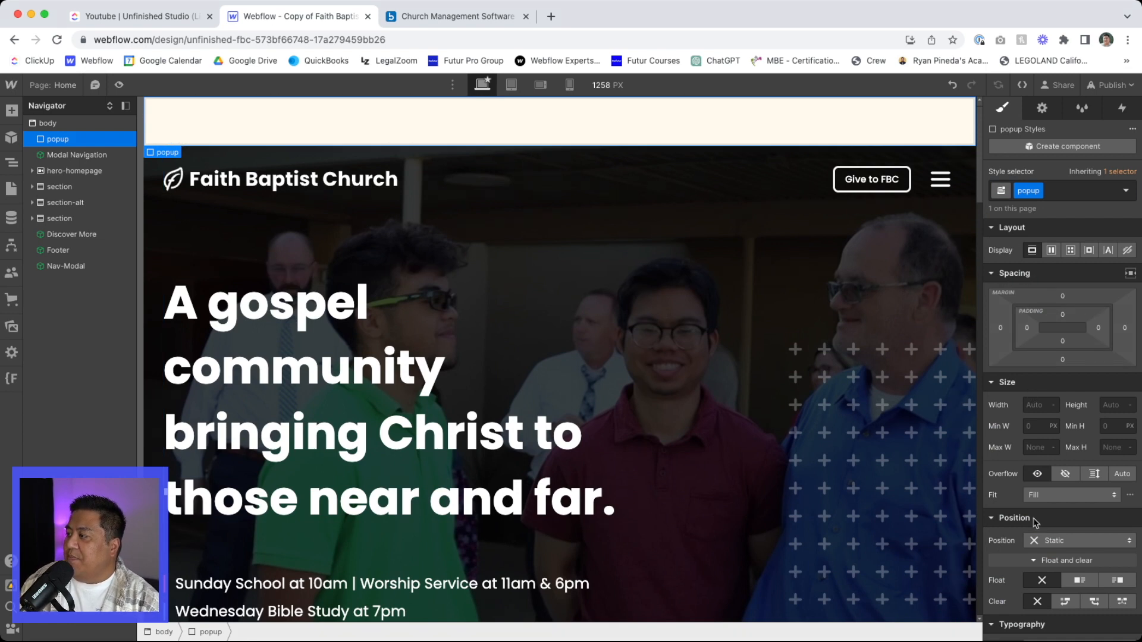
- Set the popup's position to Fixed with a z-index of 9999, pinned at 0% on all four sides to cover the viewport
{"action": "left_click", "coordinate": [1038, 541]}
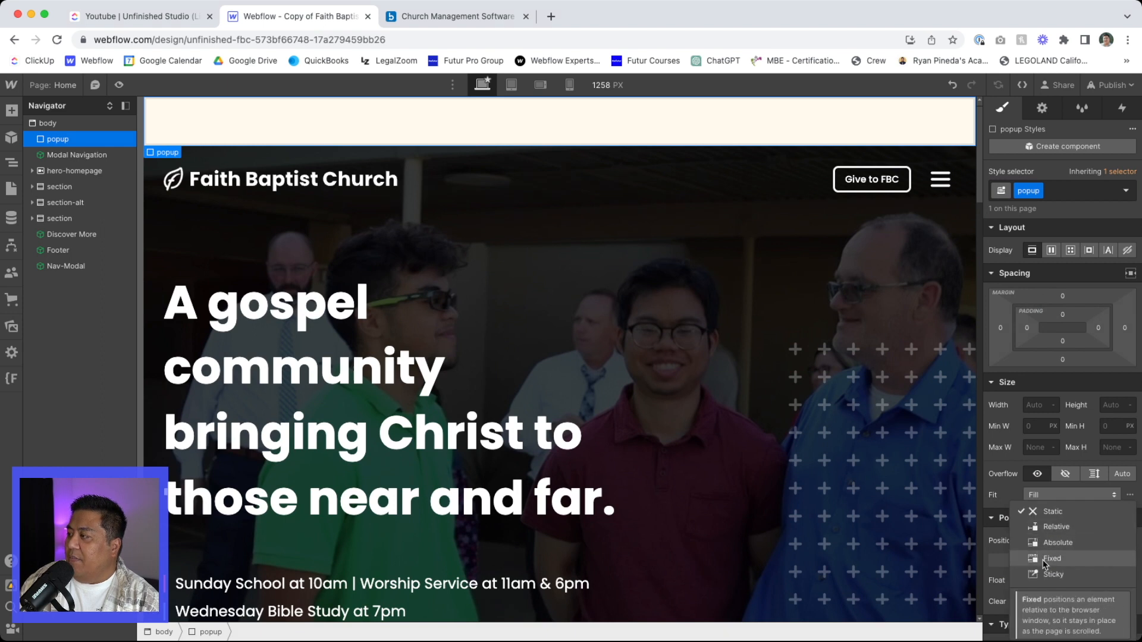
{"action": "left_click", "coordinate": [1051, 559]}
{"action": "left_click", "coordinate": [1111, 626]}
{"action": "scroll", "coordinate": [1107, 618], "scroll_direction": "down", "scroll_amount": 1}
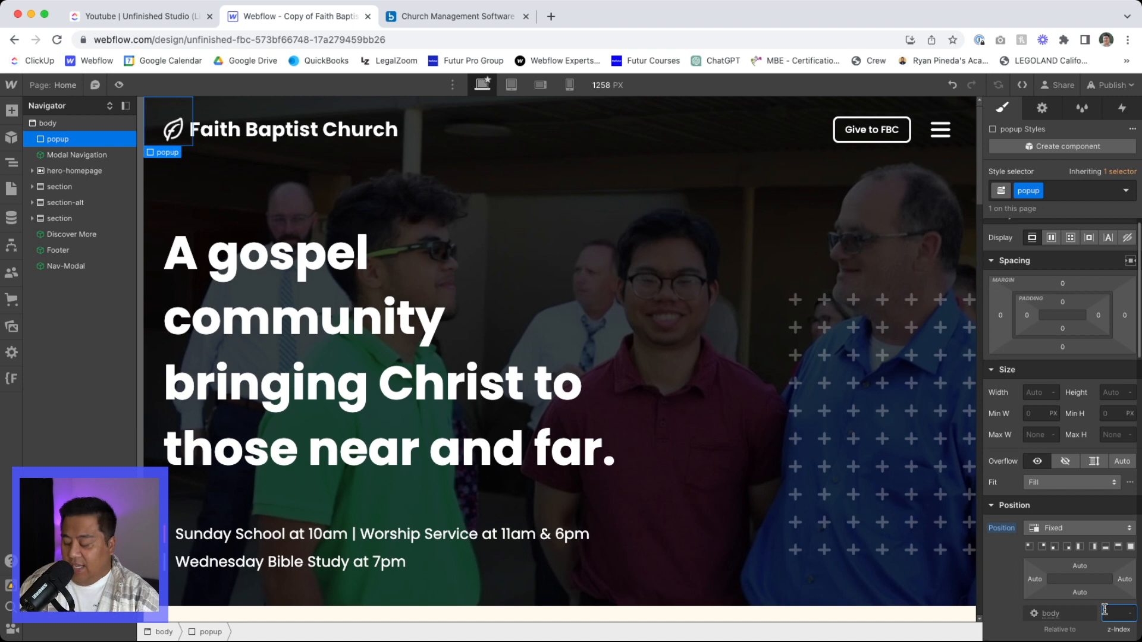
{"action": "type", "text": "9999"}
{"action": "key", "text": "Return"}
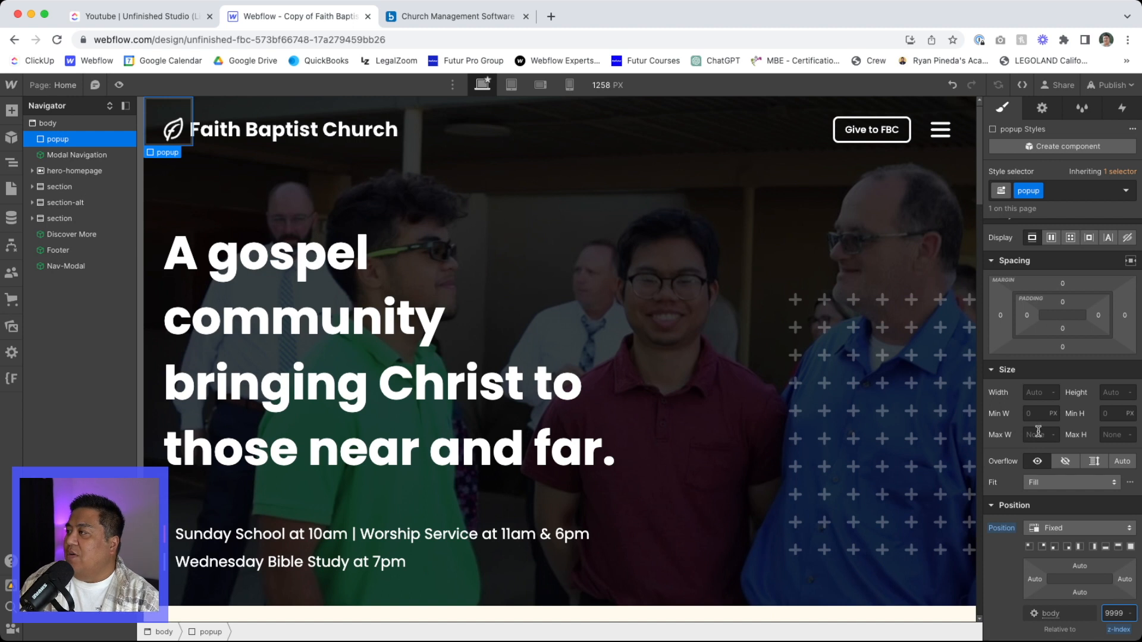
{"action": "left_click", "coordinate": [1130, 547]}
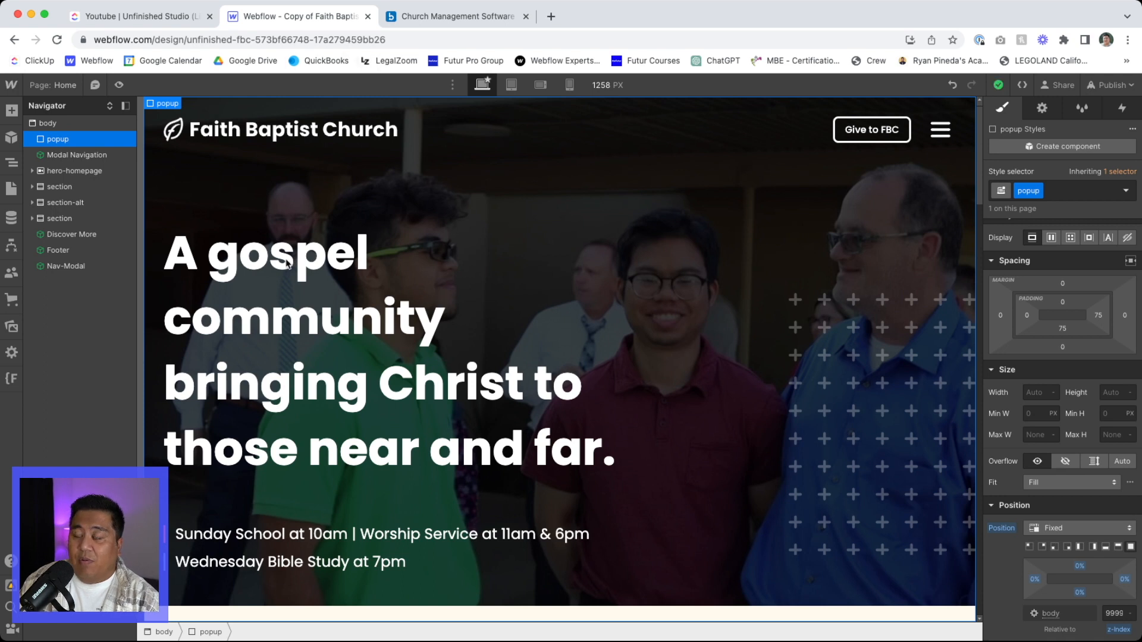
{"action": "scroll", "coordinate": [290, 290], "scroll_direction": "down", "scroll_amount": 10}
{"action": "scroll", "coordinate": [291, 297], "scroll_direction": "down", "scroll_amount": 5}
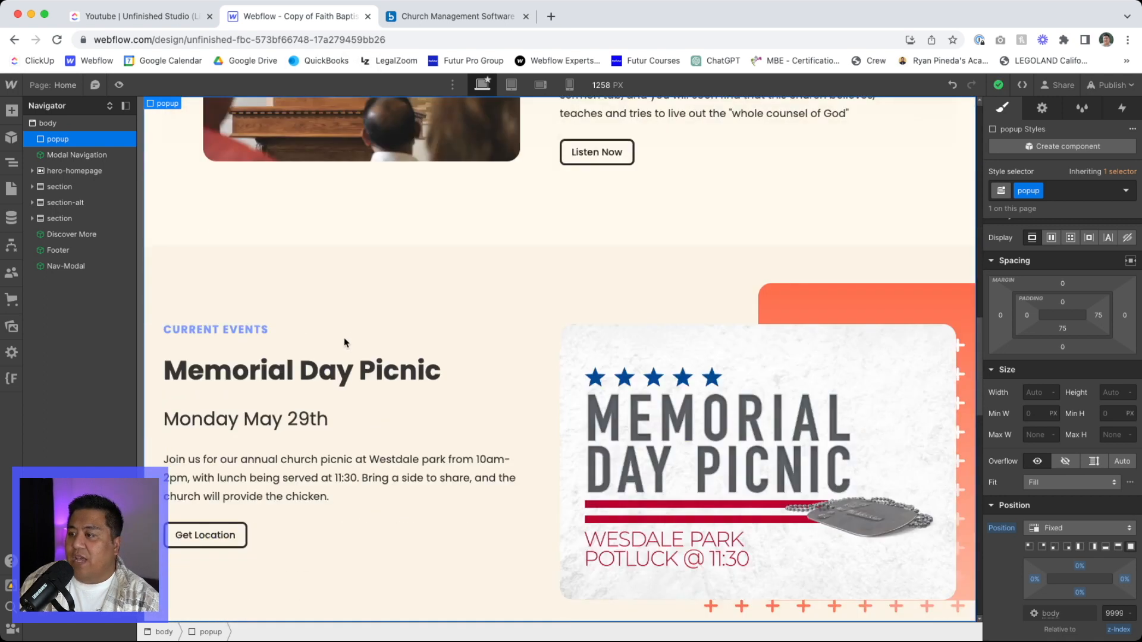
{"action": "scroll", "coordinate": [346, 344], "scroll_direction": "up", "scroll_amount": 15}
- Give the popup a black background colour at 80% opacity and check the overlay over the page content
{"action": "scroll", "coordinate": [1040, 470], "scroll_direction": "down", "scroll_amount": 7}
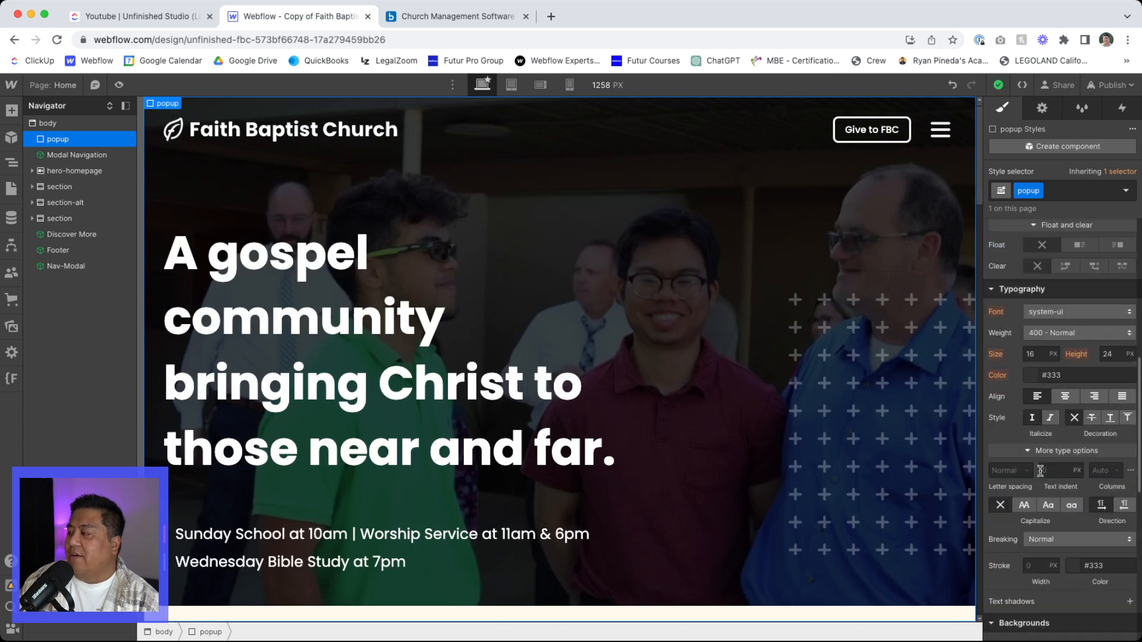
{"action": "scroll", "coordinate": [1040, 474], "scroll_direction": "down", "scroll_amount": 3}
{"action": "left_click", "coordinate": [1030, 532]}
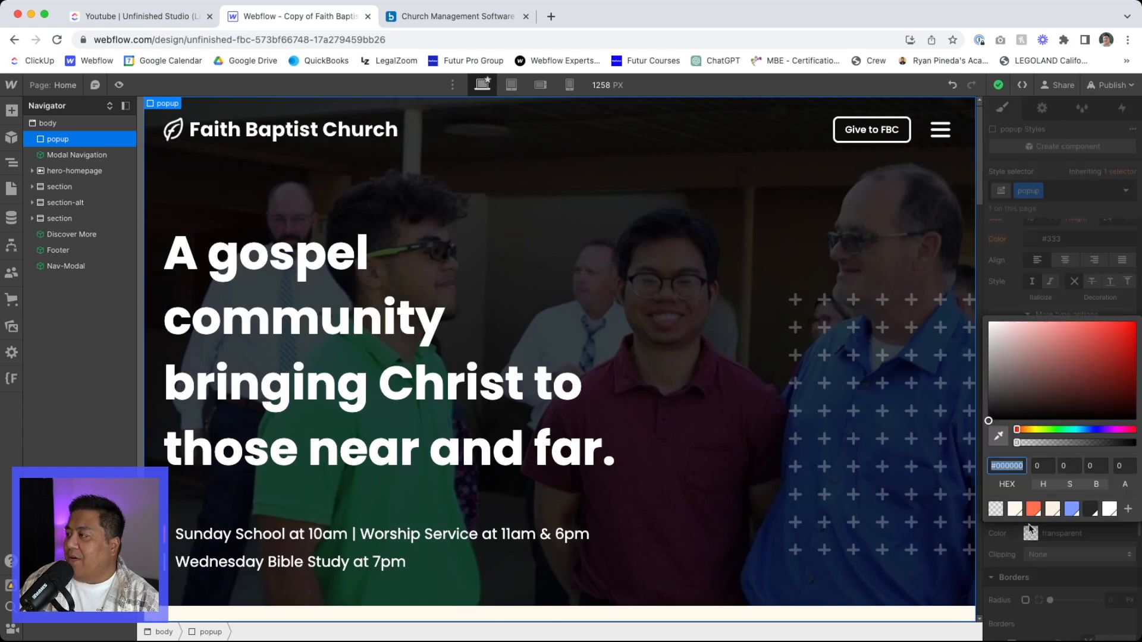
{"action": "left_click_drag", "start_coordinate": [1032, 405], "coordinate": [989, 420]}
{"action": "left_click", "coordinate": [1123, 465]}
{"action": "type", "text": "8"}
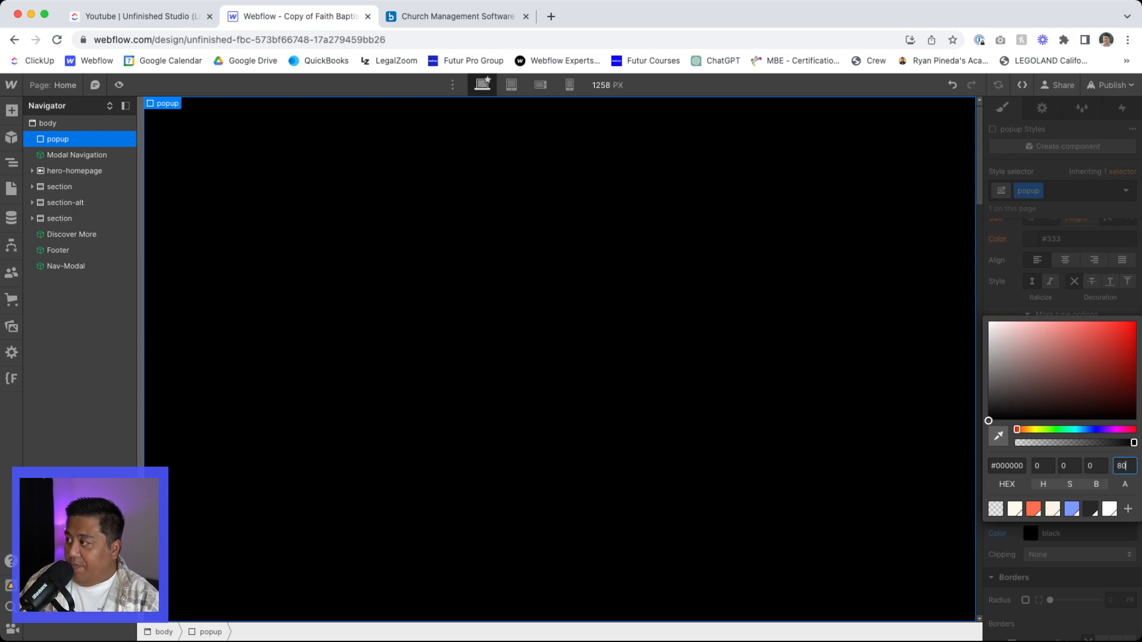
{"action": "key", "text": "Return"}
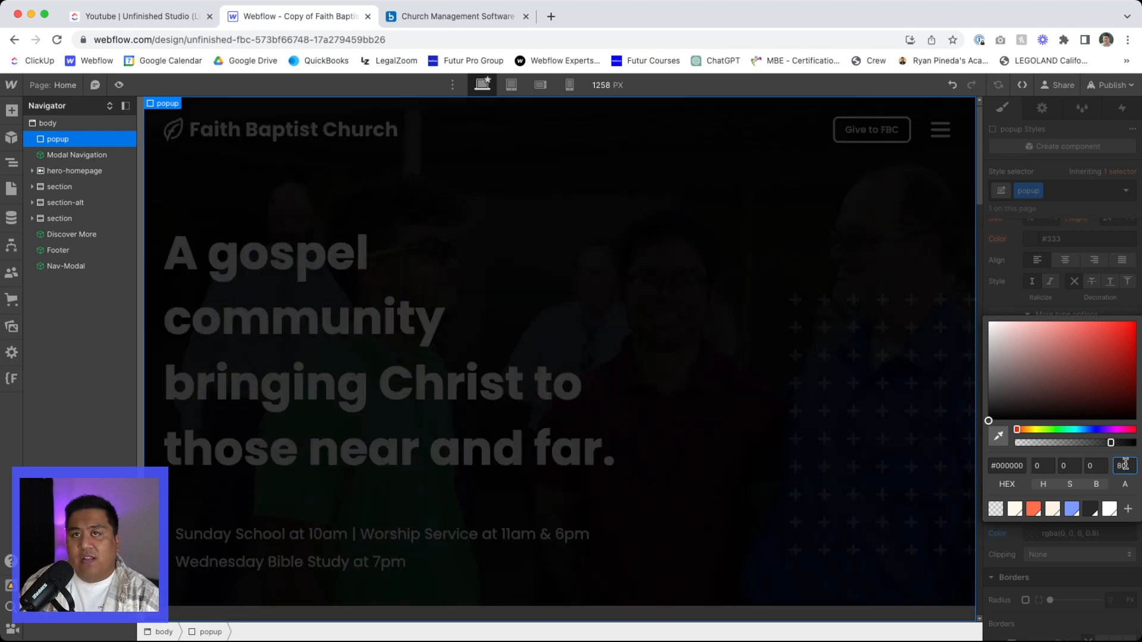
{"action": "left_click", "coordinate": [997, 298]}
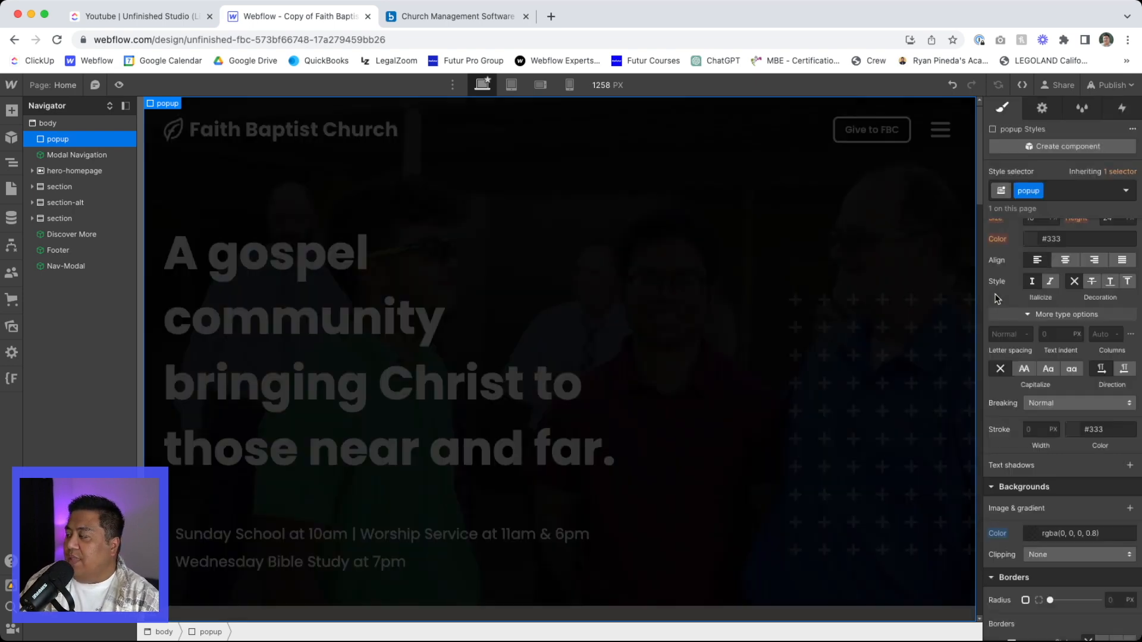
{"action": "scroll", "coordinate": [658, 377], "scroll_direction": "down", "scroll_amount": 9}
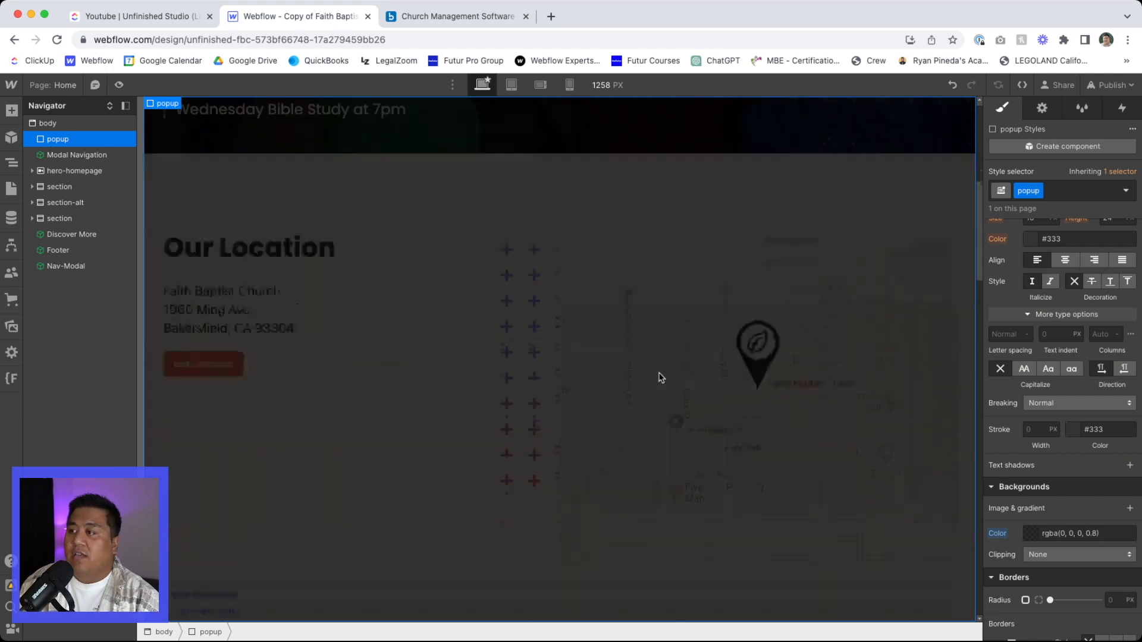
{"action": "scroll", "coordinate": [657, 377], "scroll_direction": "up", "scroll_amount": 7}
{"action": "scroll", "coordinate": [481, 327], "scroll_direction": "down", "scroll_amount": 8}
{"action": "scroll", "coordinate": [481, 326], "scroll_direction": "up", "scroll_amount": 8}
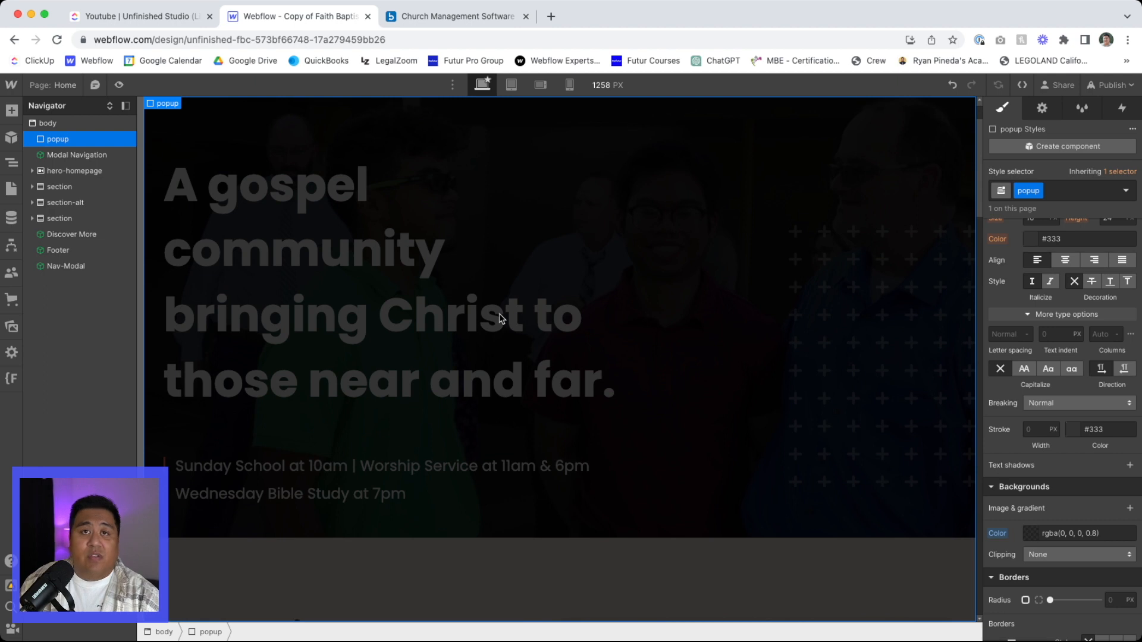
- Set the popup's display to Flex with both Align and Justify centred
{"action": "scroll", "coordinate": [1029, 395], "scroll_direction": "up", "scroll_amount": 10}
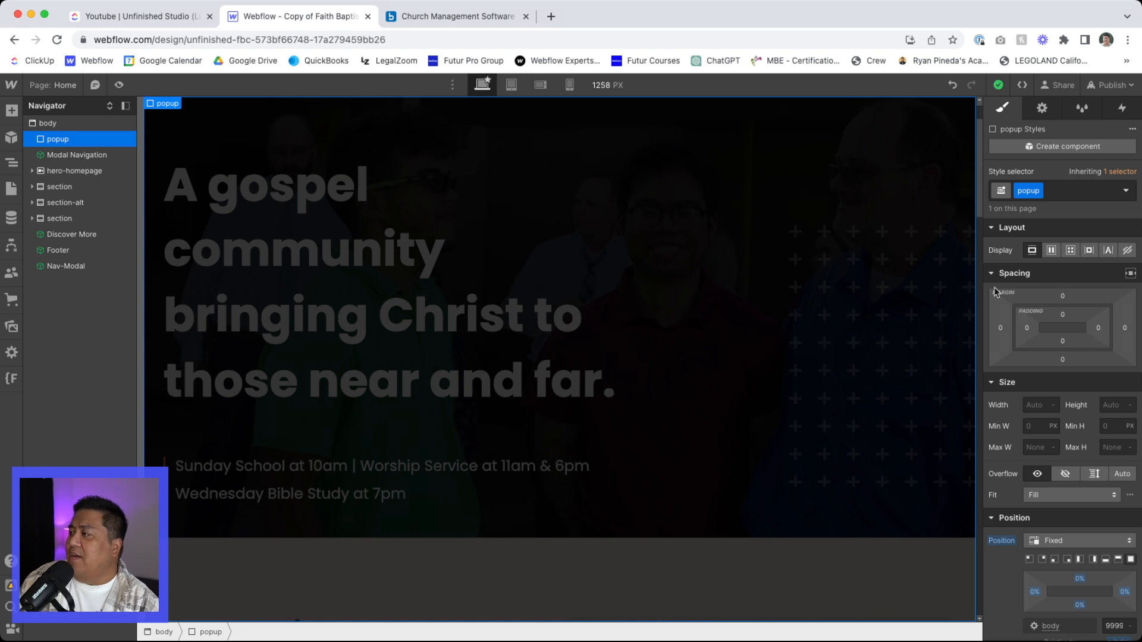
{"action": "left_click", "coordinate": [1051, 251]}
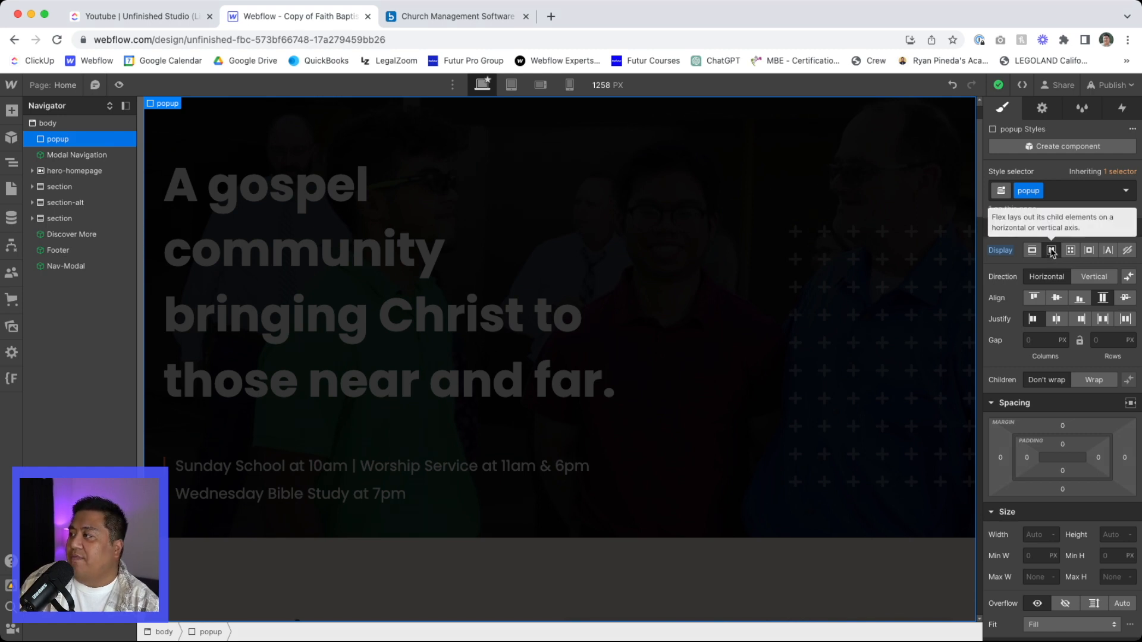
{"action": "left_click", "coordinate": [1057, 297]}
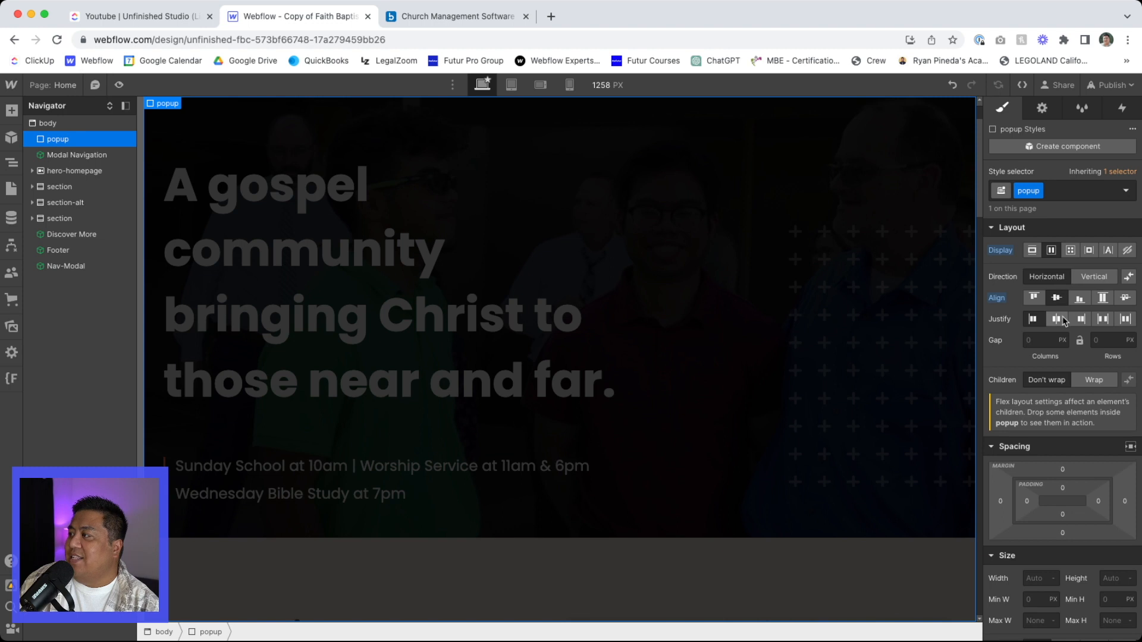
{"action": "left_click", "coordinate": [1057, 319]}
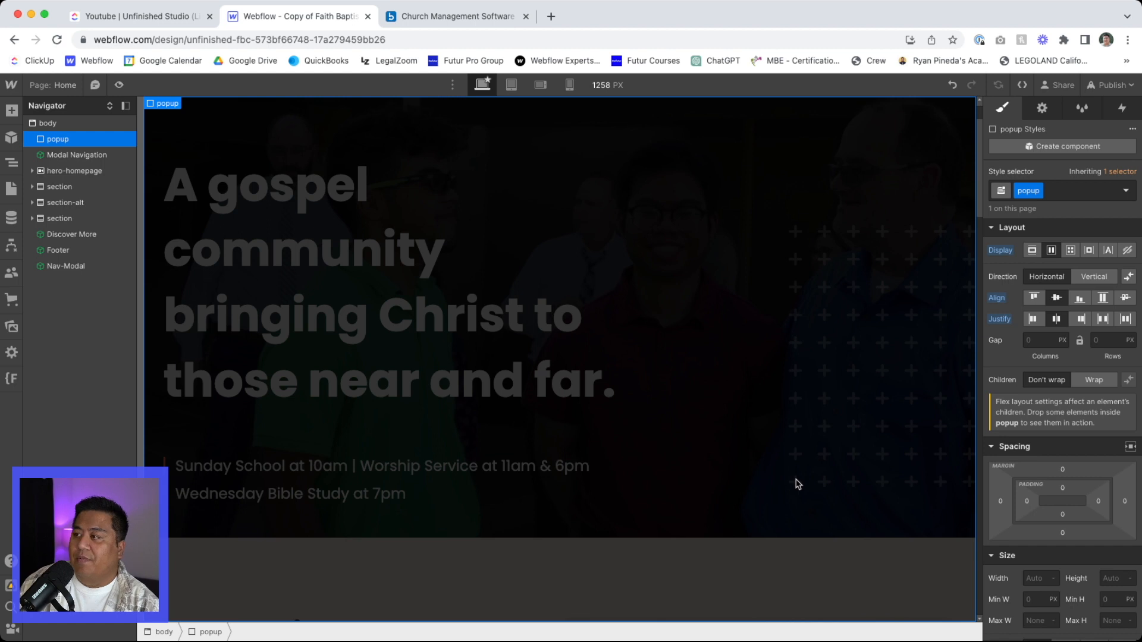
- Add a Div Block inside the popup and give it the class name modal
{"action": "key", "text": "super+e"}
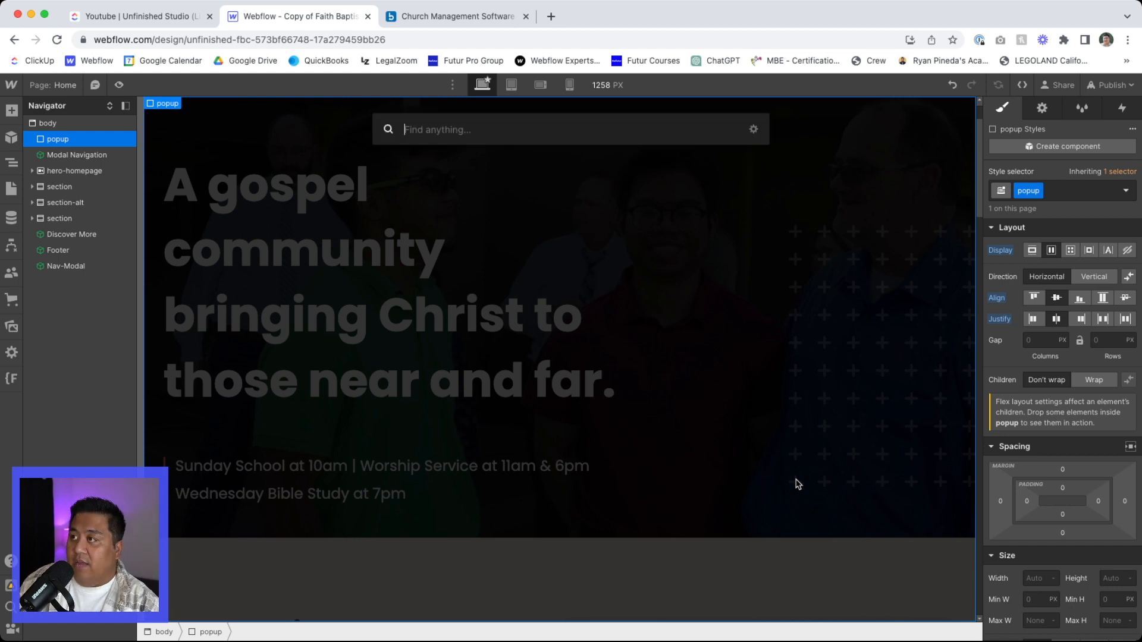
{"action": "type", "text": "div"}
{"action": "key", "text": "Return"}
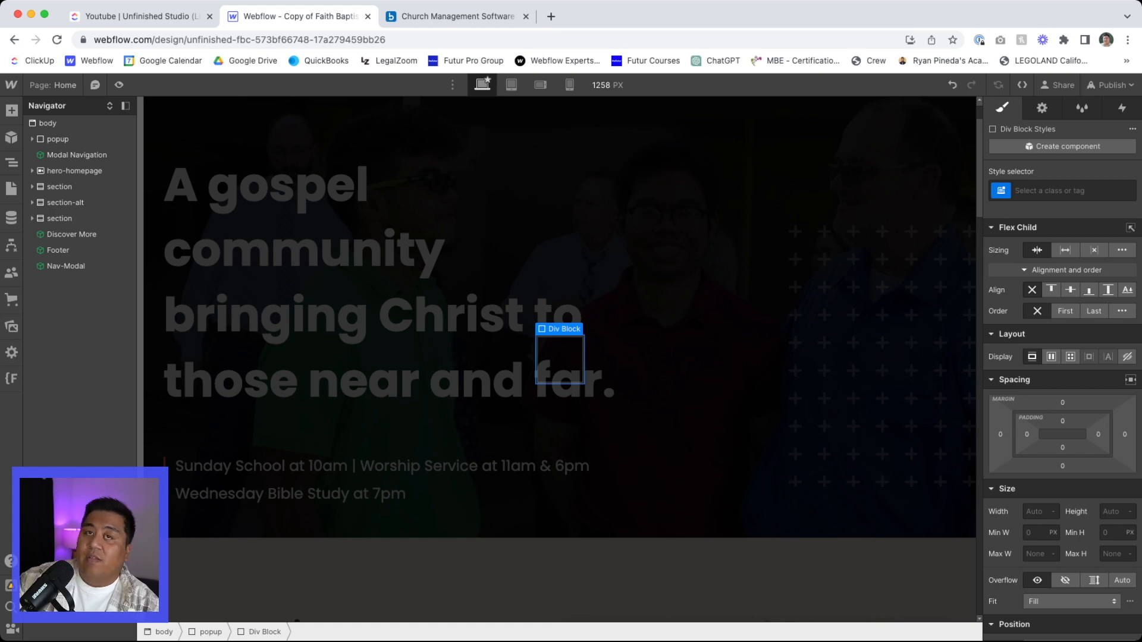
{"action": "key", "text": "super+Return"}
{"action": "type", "text": "modal"}
{"action": "key", "text": "Return"}
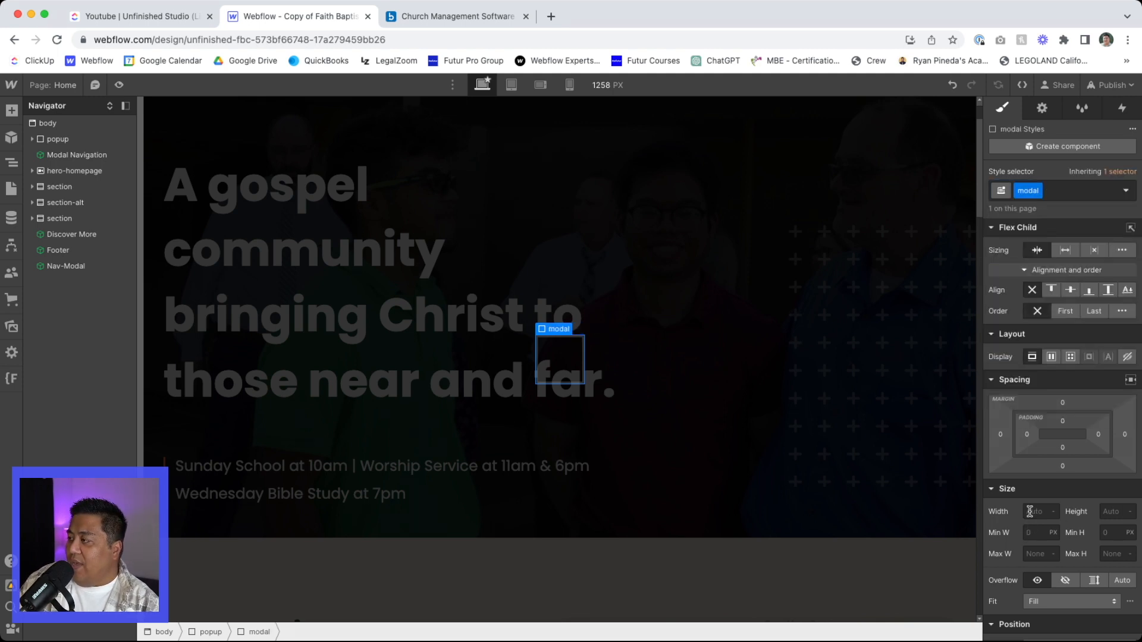
- Set the popup's padding to 24 on all four sides
{"action": "left_click", "coordinate": [97, 141]}
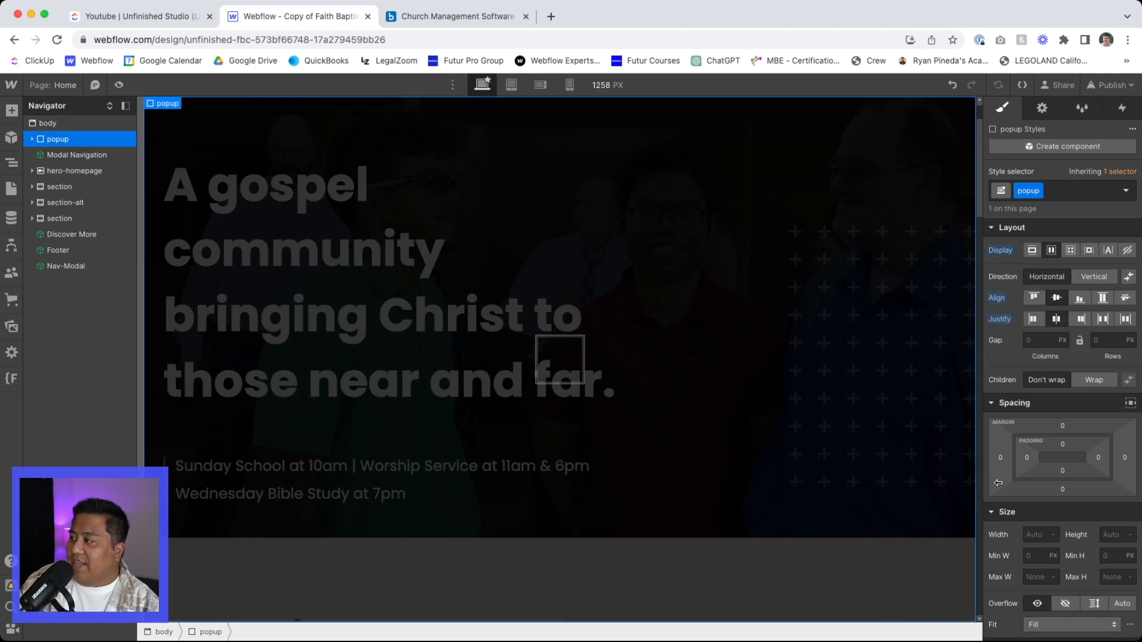
{"action": "left_click_drag", "start_coordinate": [1026, 462], "coordinate": [1042, 468]}
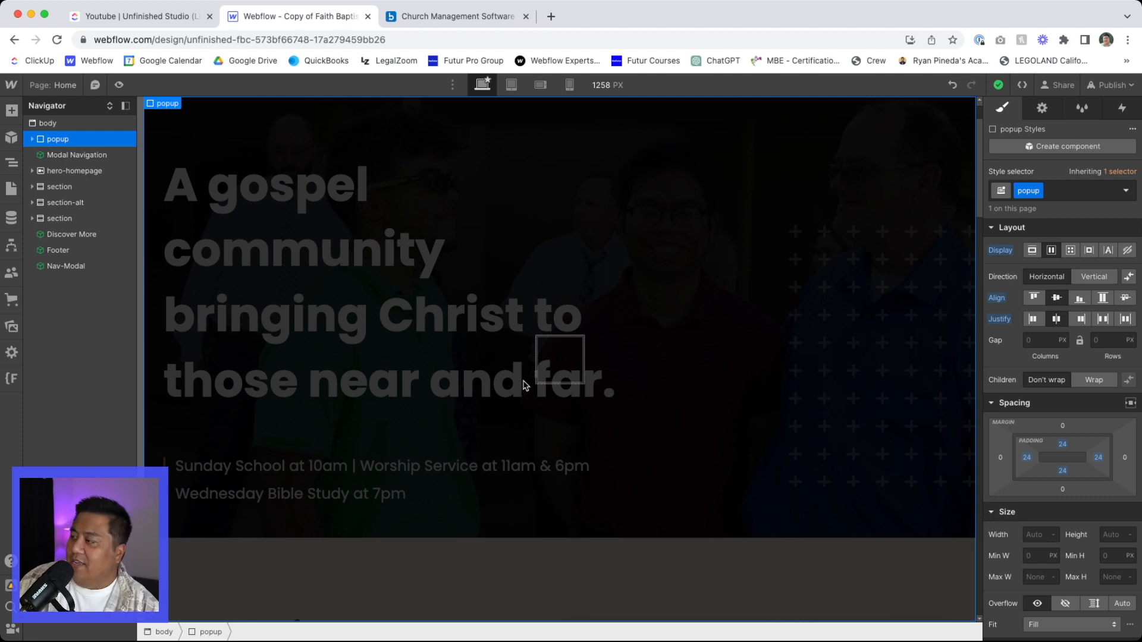
- Set the modal's maximum width to 880 px
{"action": "left_click", "coordinate": [556, 374]}
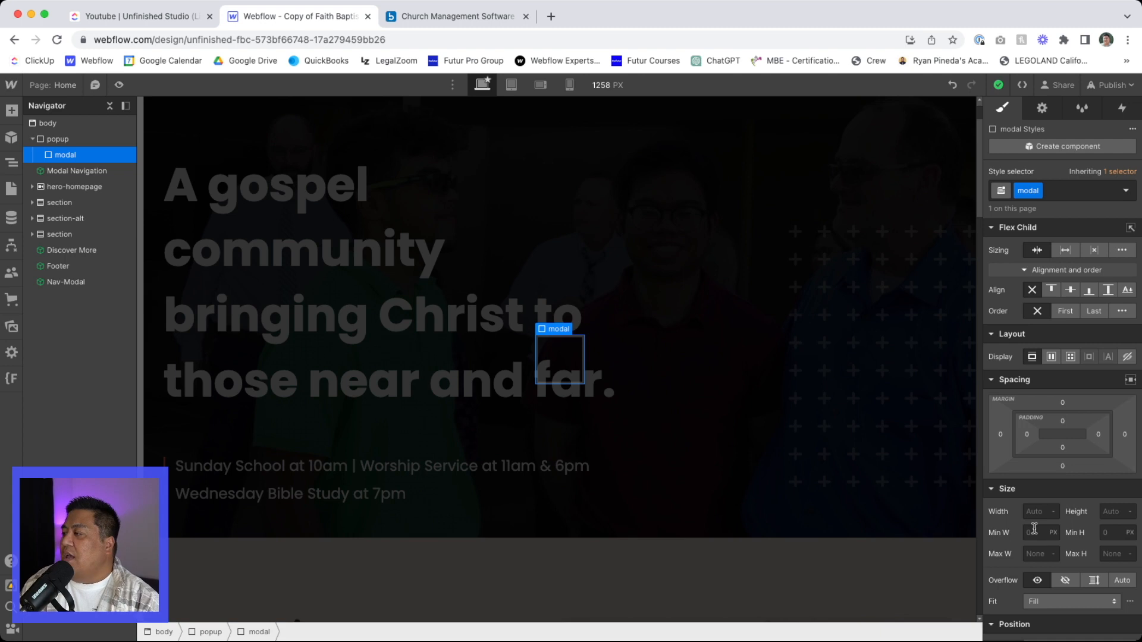
{"action": "left_click", "coordinate": [1037, 551]}
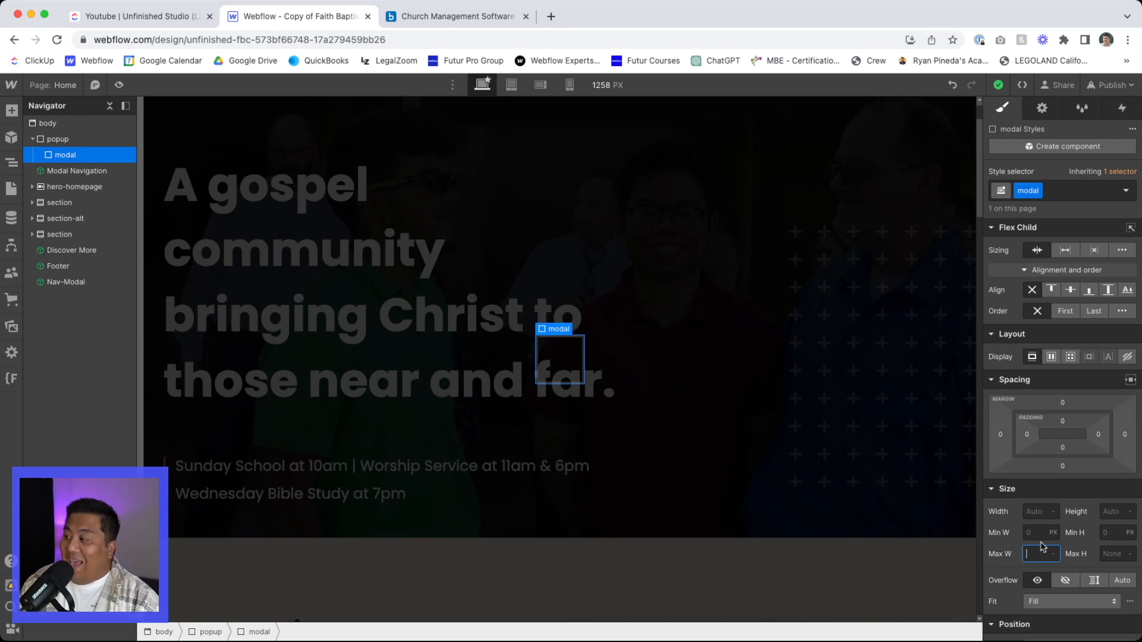
{"action": "type", "text": "600"}
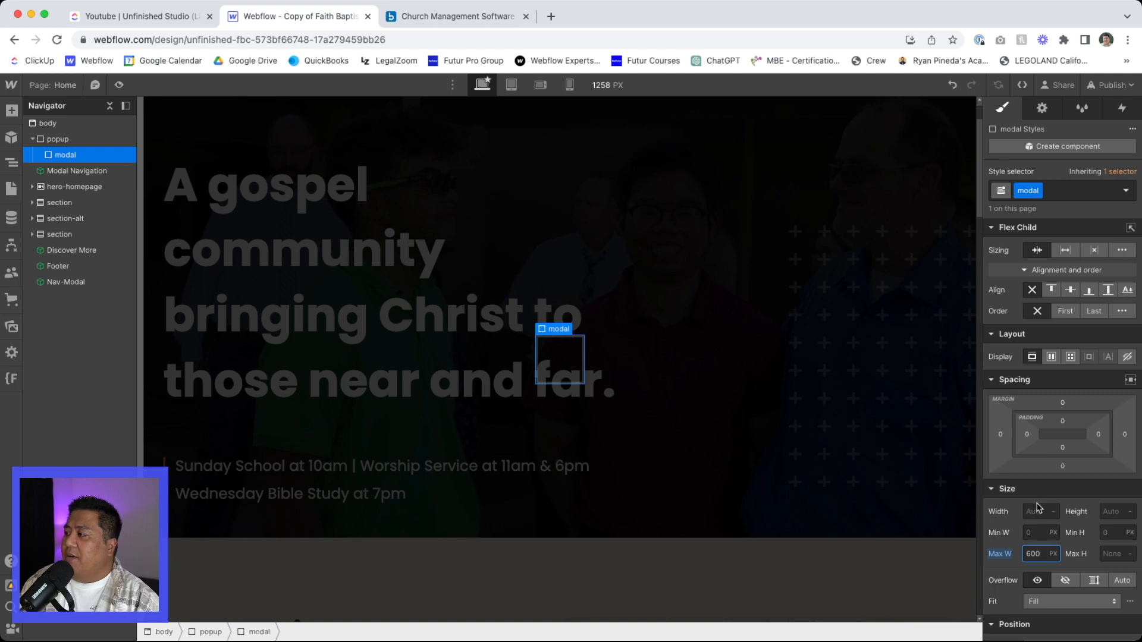
{"action": "double_click", "coordinate": [1040, 553]}
{"action": "type", "text": "880"}
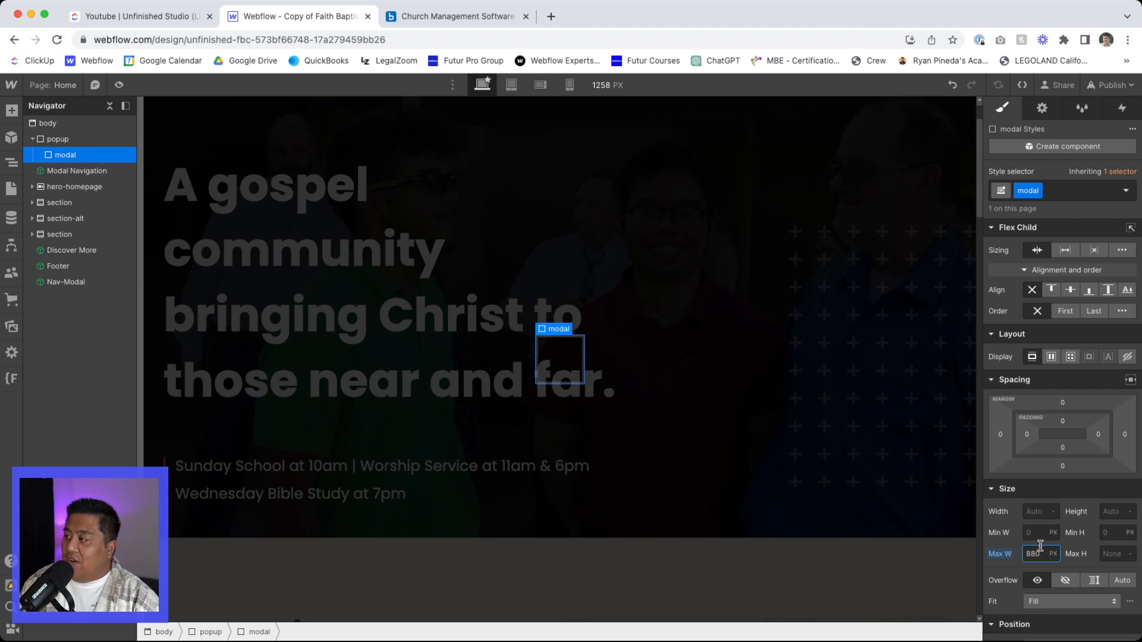
{"action": "type", "text": "80"}
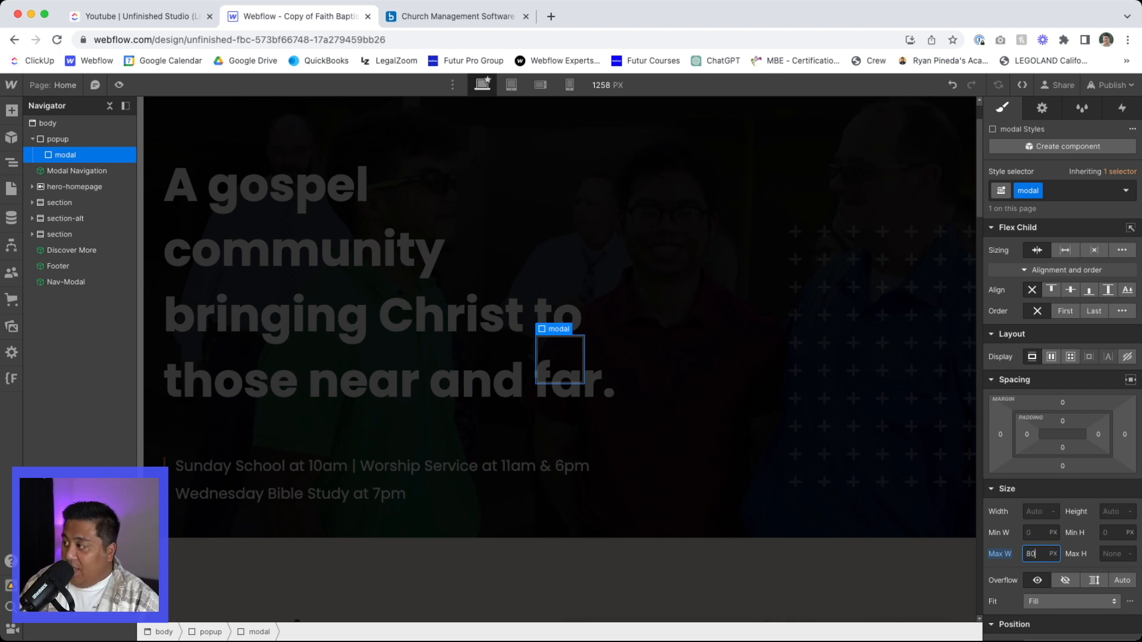
- Set the modal's maximum width to 80 px and its minimum width to 600 px
{"action": "left_click", "coordinate": [1032, 527]}
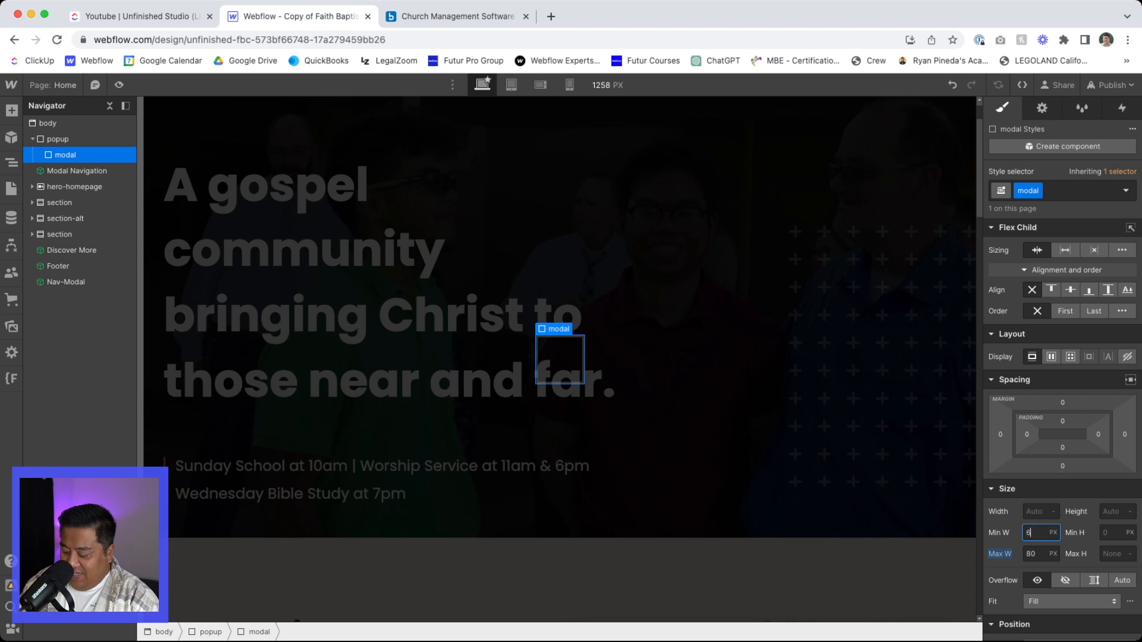
{"action": "type", "text": "600"}
{"action": "key", "text": "Return"}
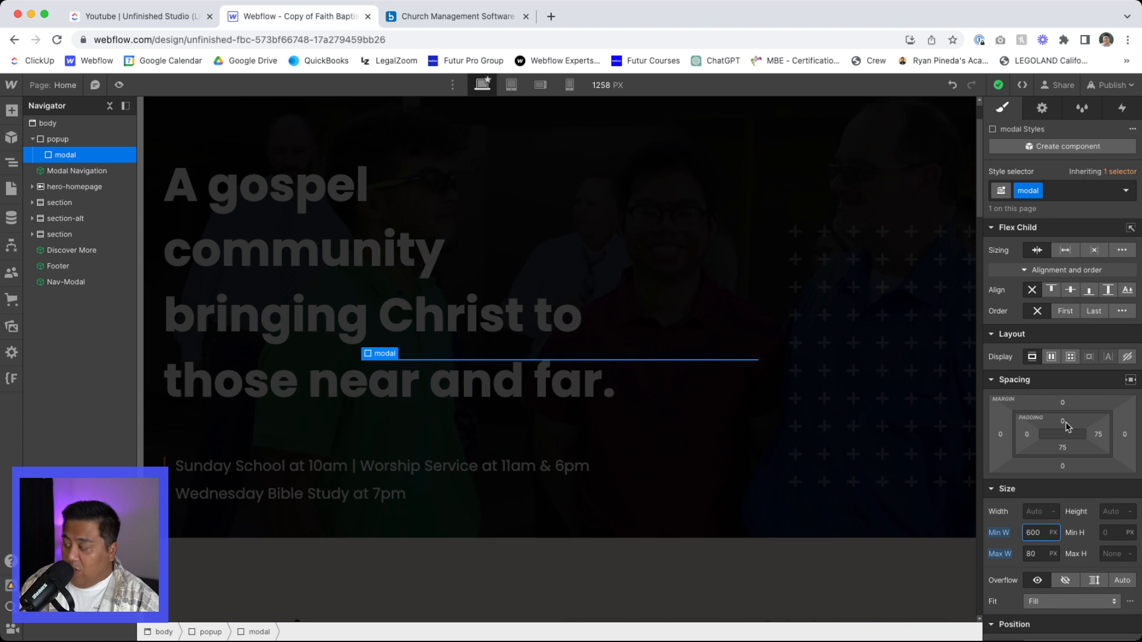
- Set the modal's padding to 24 on all four sides and its background colour to white
{"action": "left_click_drag", "start_coordinate": [1065, 425], "coordinate": [1073, 435]}
{"action": "scroll", "coordinate": [1064, 470], "scroll_direction": "down", "scroll_amount": 10}
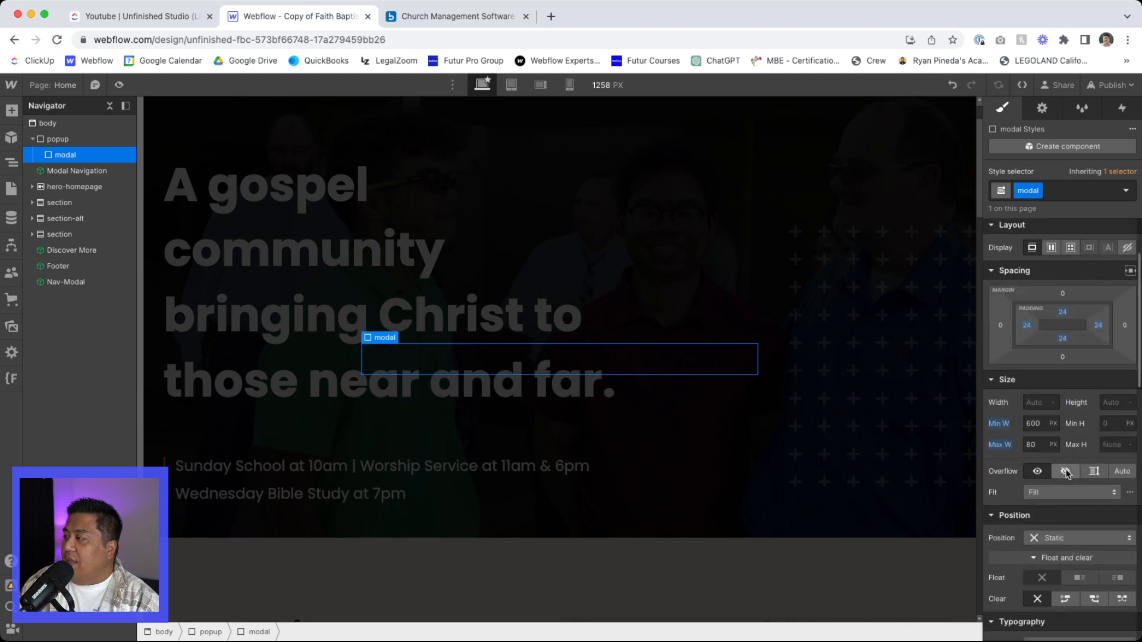
{"action": "left_click", "coordinate": [1030, 562]}
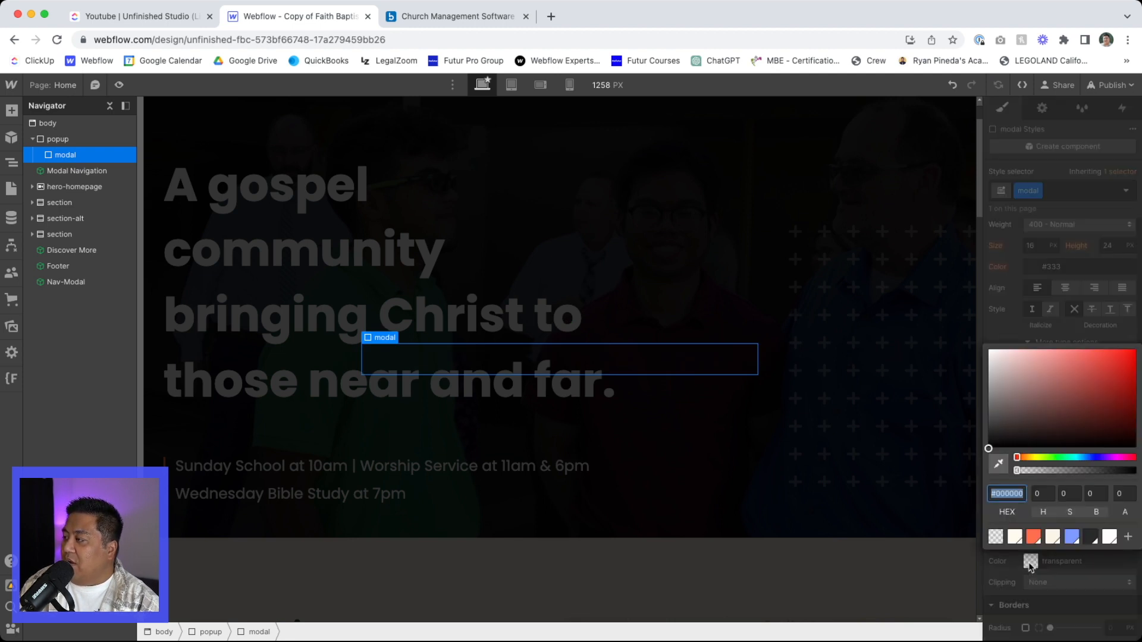
{"action": "left_click_drag", "start_coordinate": [1024, 430], "coordinate": [978, 330]}
{"action": "left_click", "coordinate": [992, 334]}
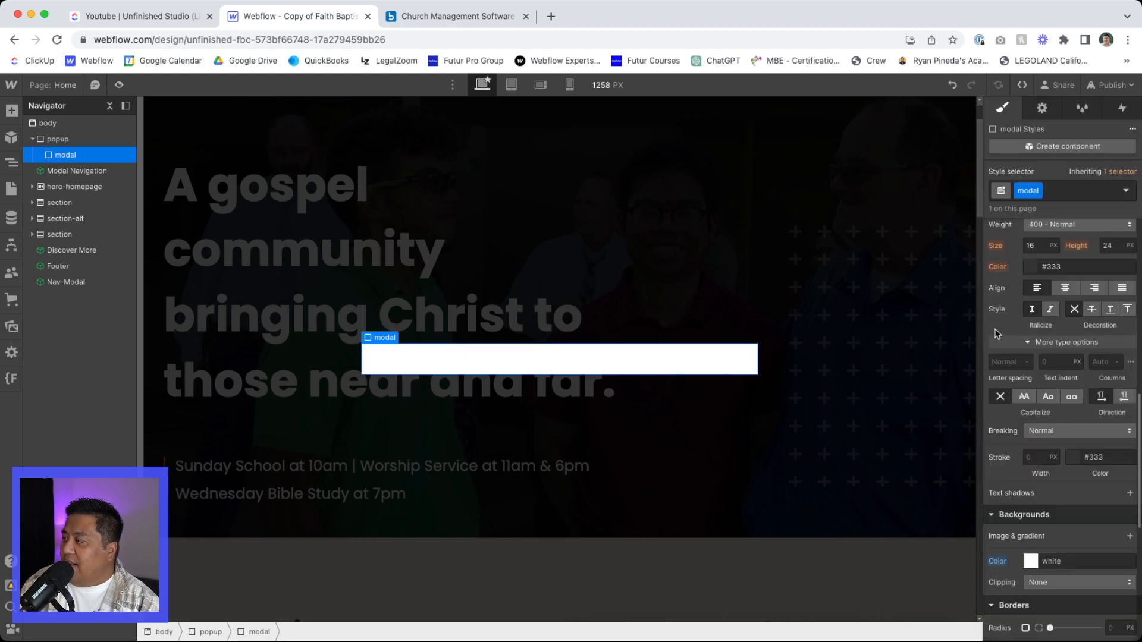
- Give the modal a 12 px corner radius and add an outer box shadow with the default settings
{"action": "scroll", "coordinate": [1103, 524], "scroll_direction": "down", "scroll_amount": 3}
{"action": "left_click", "coordinate": [1117, 496]}
{"action": "type", "text": "12"}
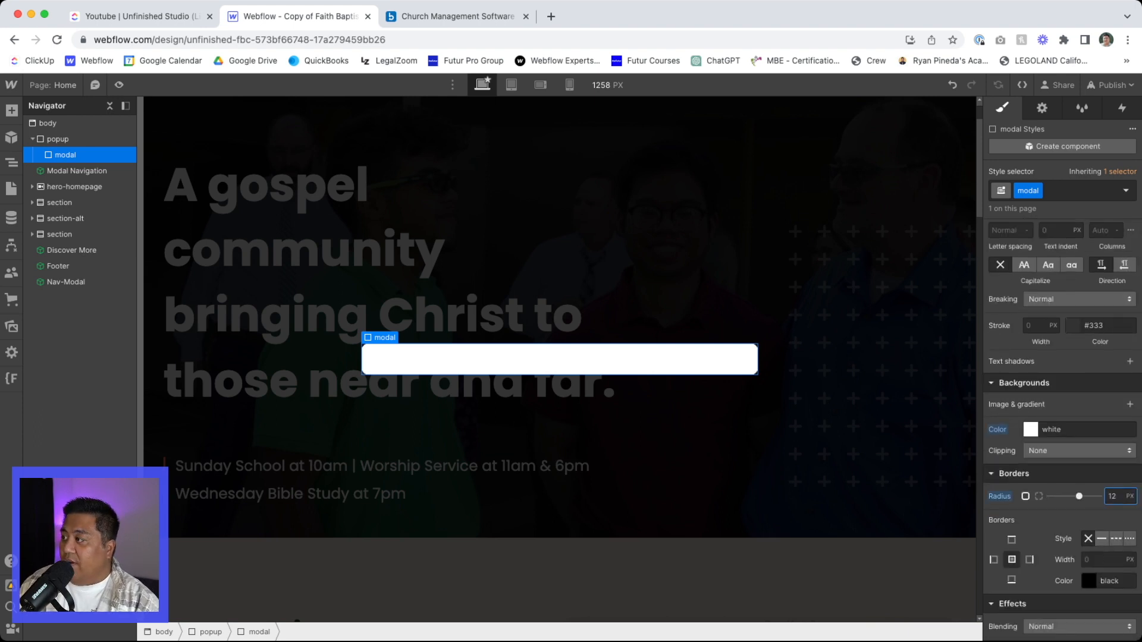
{"action": "scroll", "coordinate": [1038, 567], "scroll_direction": "down", "scroll_amount": 3}
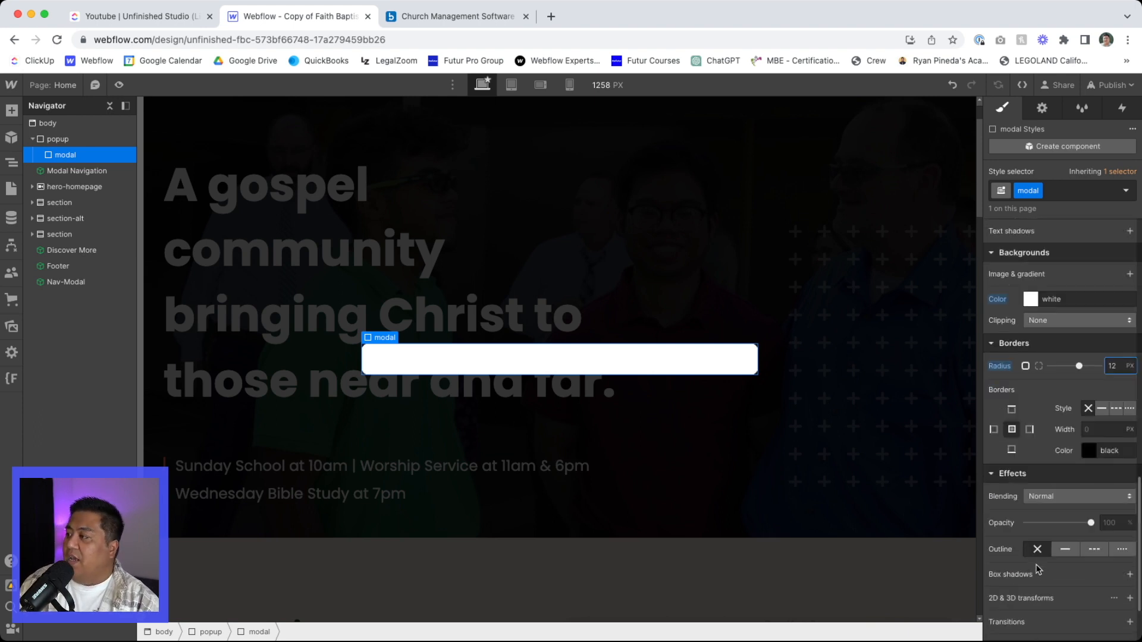
{"action": "left_click", "coordinate": [1129, 574]}
{"action": "left_click", "coordinate": [1048, 424]}
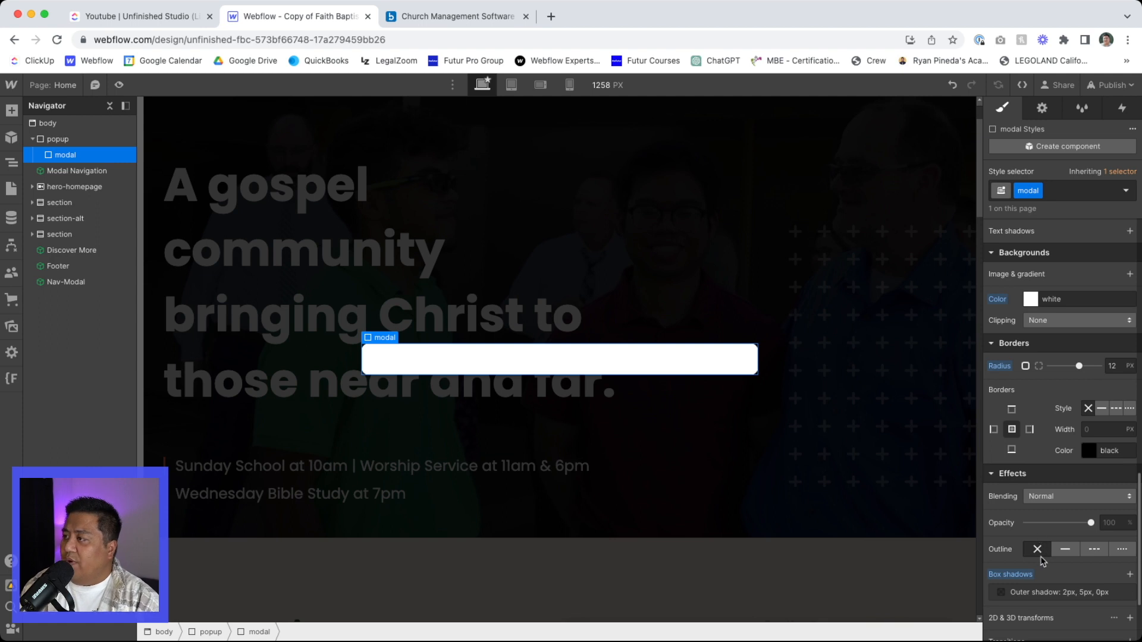
- Add a Heading inside the modal and set its heading type to H3
{"action": "scroll", "coordinate": [1039, 542], "scroll_direction": "up", "scroll_amount": 5}
{"action": "scroll", "coordinate": [1036, 539], "scroll_direction": "up", "scroll_amount": 4}
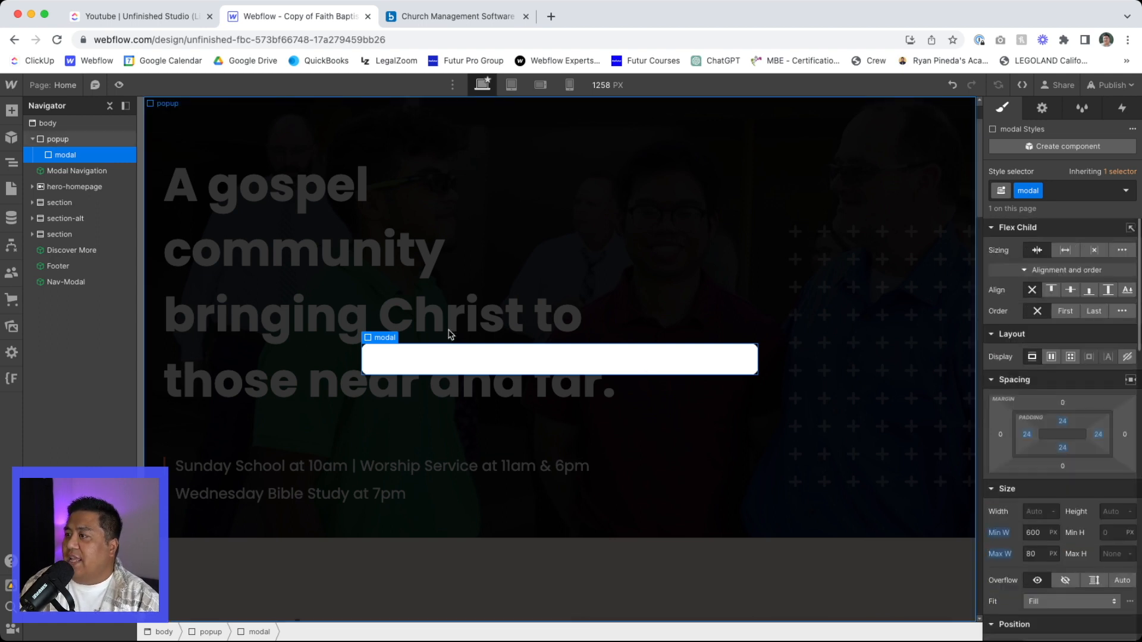
{"action": "key", "text": "super+k"}
{"action": "type", "text": "he"}
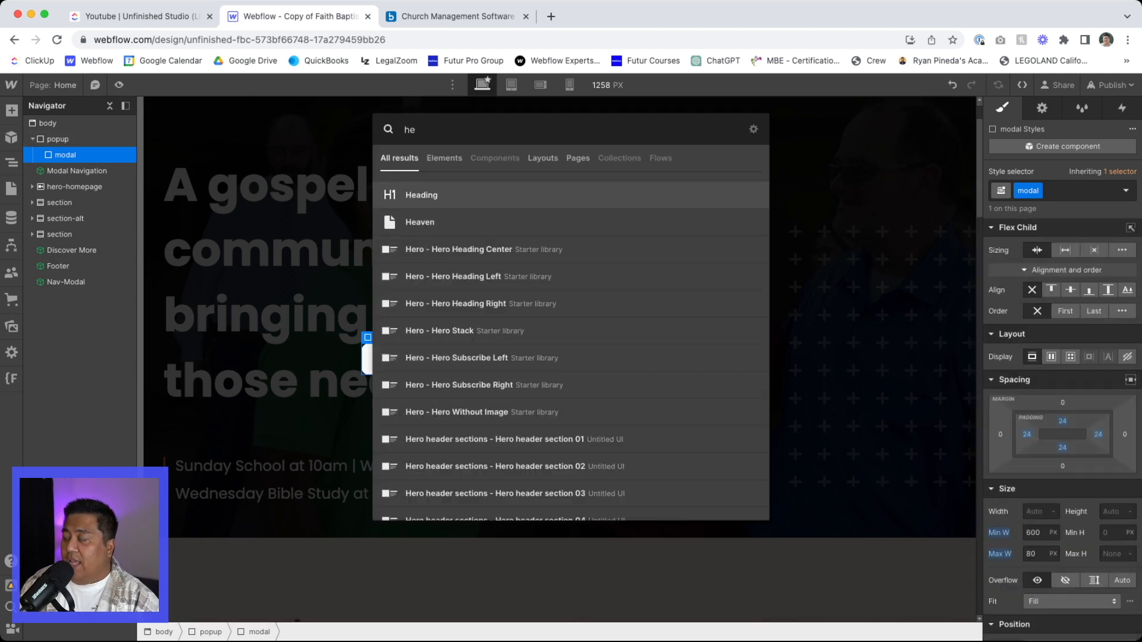
{"action": "key", "text": "Return"}
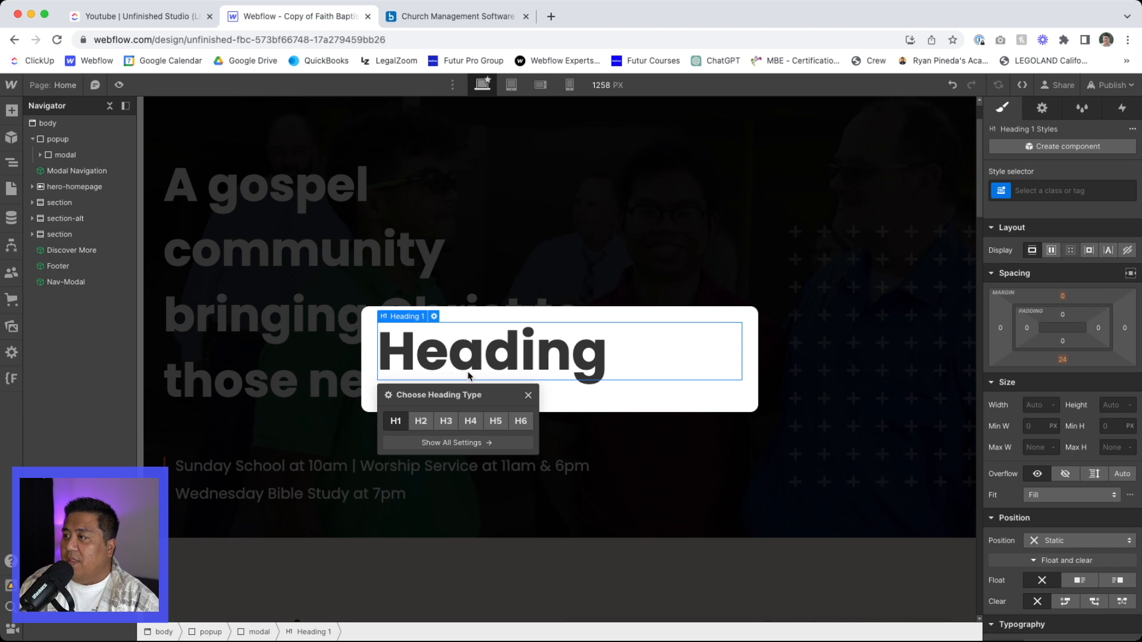
{"action": "left_click", "coordinate": [421, 421]}
{"action": "left_click", "coordinate": [445, 418]}
{"action": "left_click", "coordinate": [426, 370]}
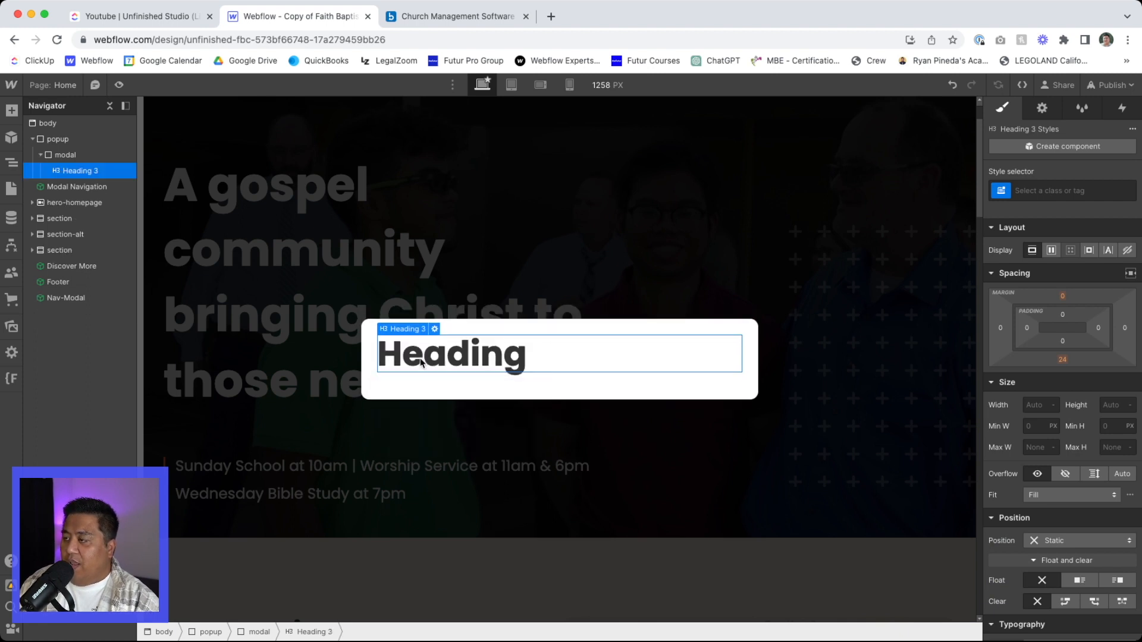
- Replace the modal heading's placeholder text with "Learn more about our church!"
{"action": "double_click", "coordinate": [420, 359]}
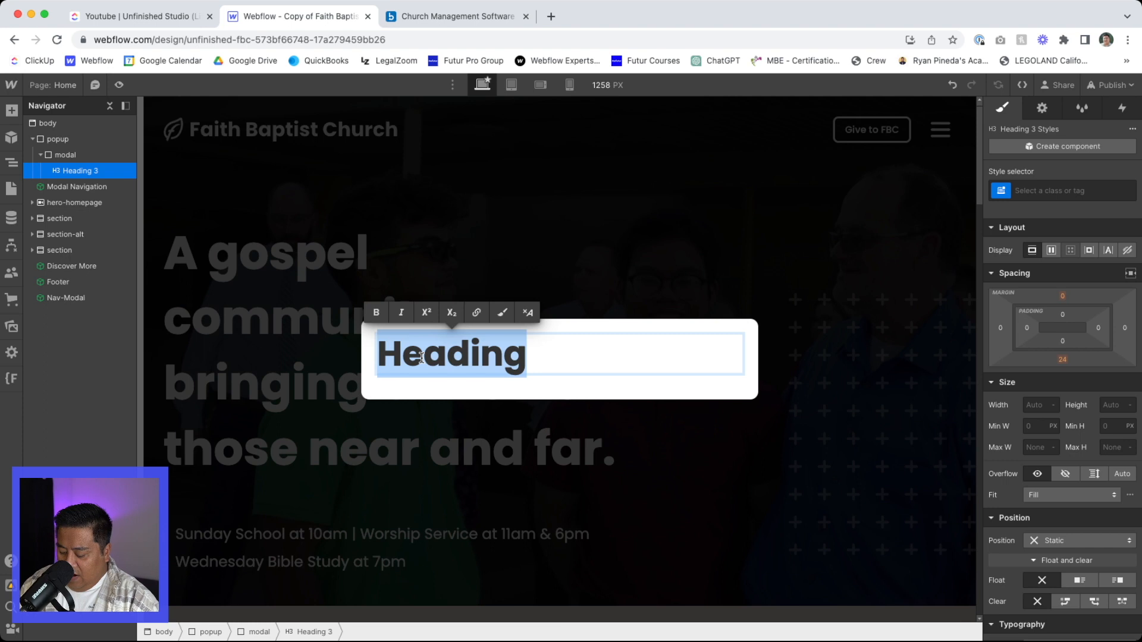
{"action": "type", "text": "Learn more about ou"}
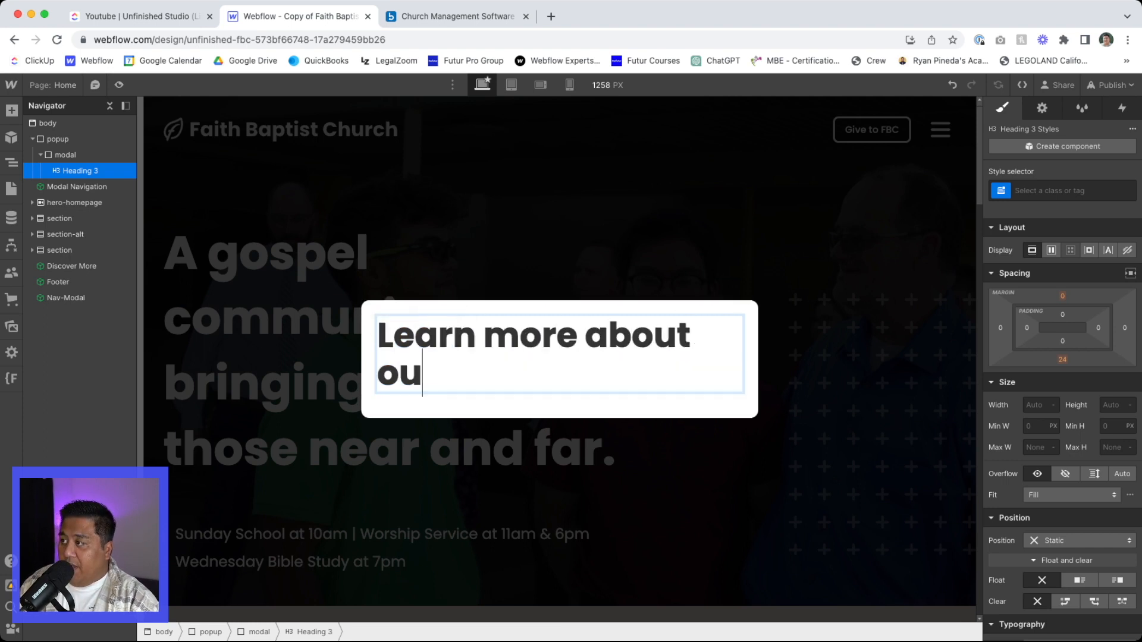
{"action": "type", "text": "r church!"}
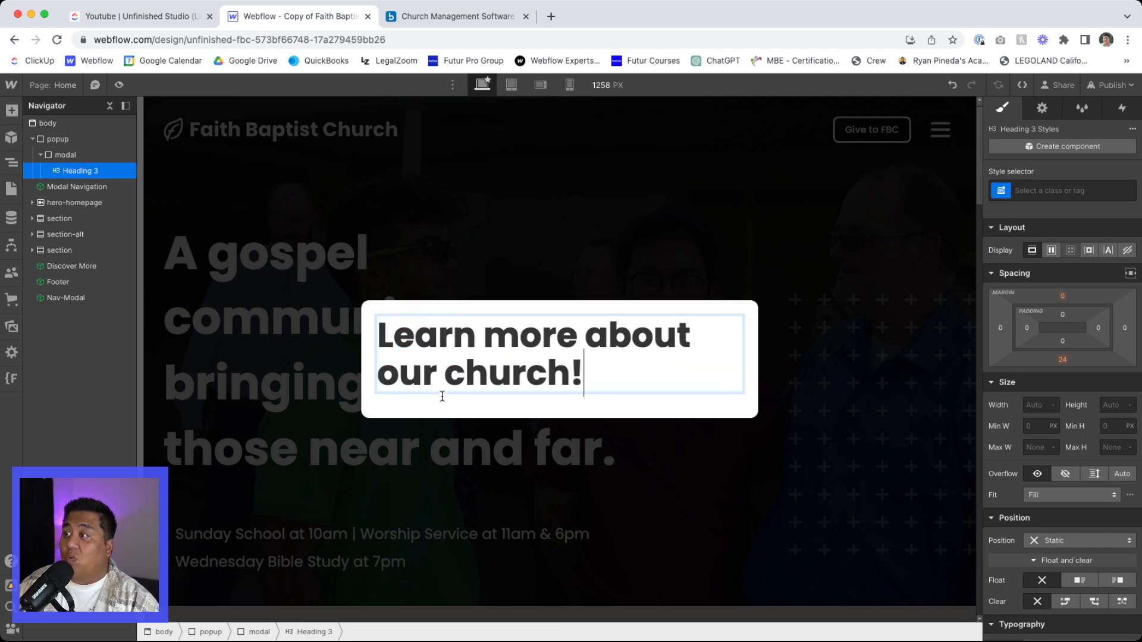
{"action": "key", "text": "Escape"}
- Try heading type H5 for the modal's heading, and settle on H4
{"action": "left_click", "coordinate": [435, 310]}
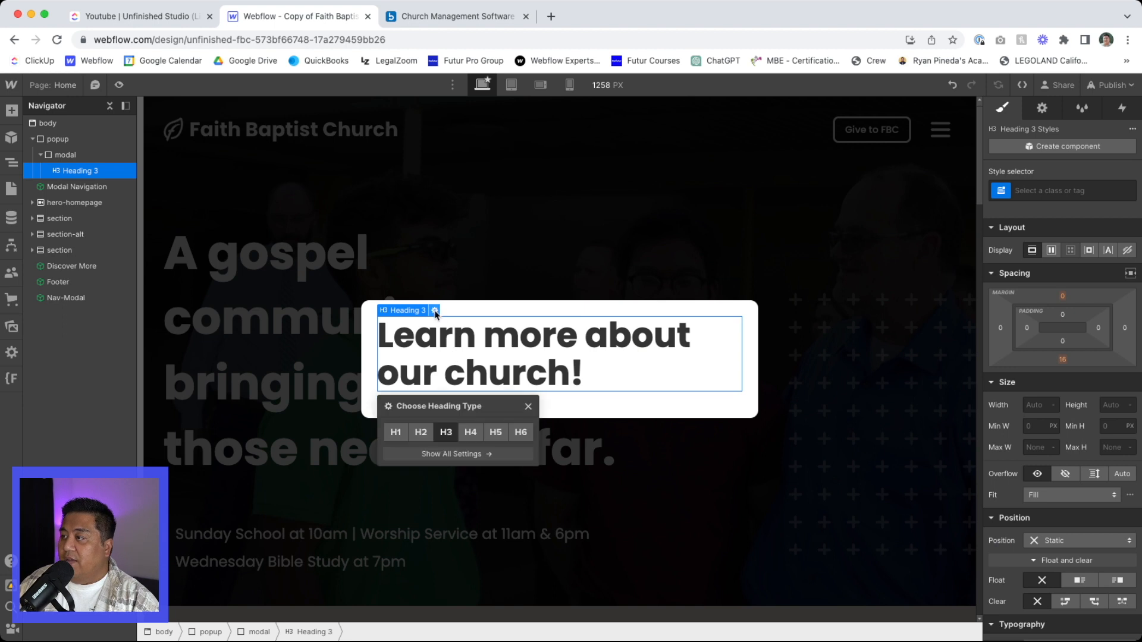
{"action": "left_click", "coordinate": [495, 431]}
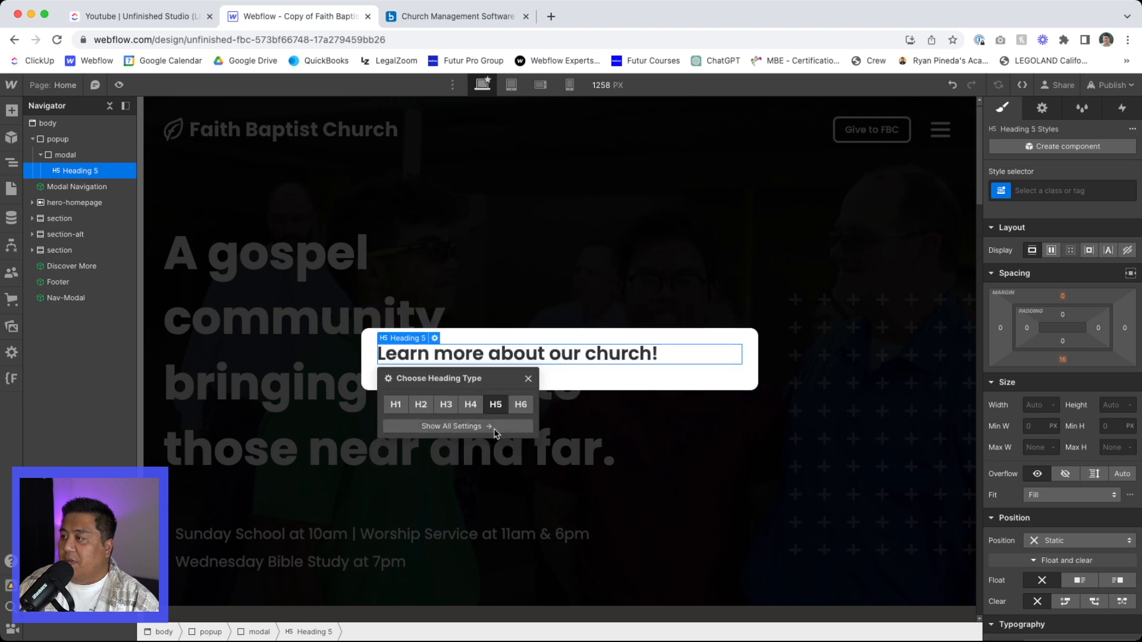
{"action": "left_click", "coordinate": [470, 404]}
{"action": "left_click", "coordinate": [582, 402]}
- Add a Form Block below the heading inside the modal
{"action": "left_click", "coordinate": [478, 338]}
{"action": "key", "text": "super+k"}
{"action": "type", "text": "form"}
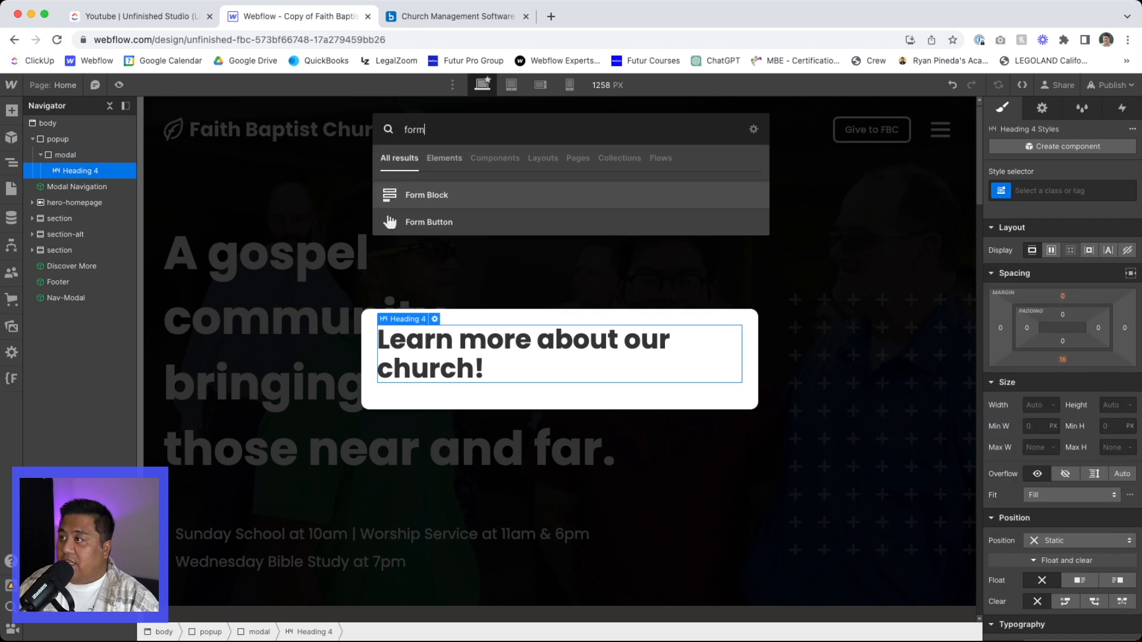
{"action": "key", "text": "Return"}
- Preview the page to check how the popup looks, and return to editing
{"action": "left_click", "coordinate": [253, 202]}
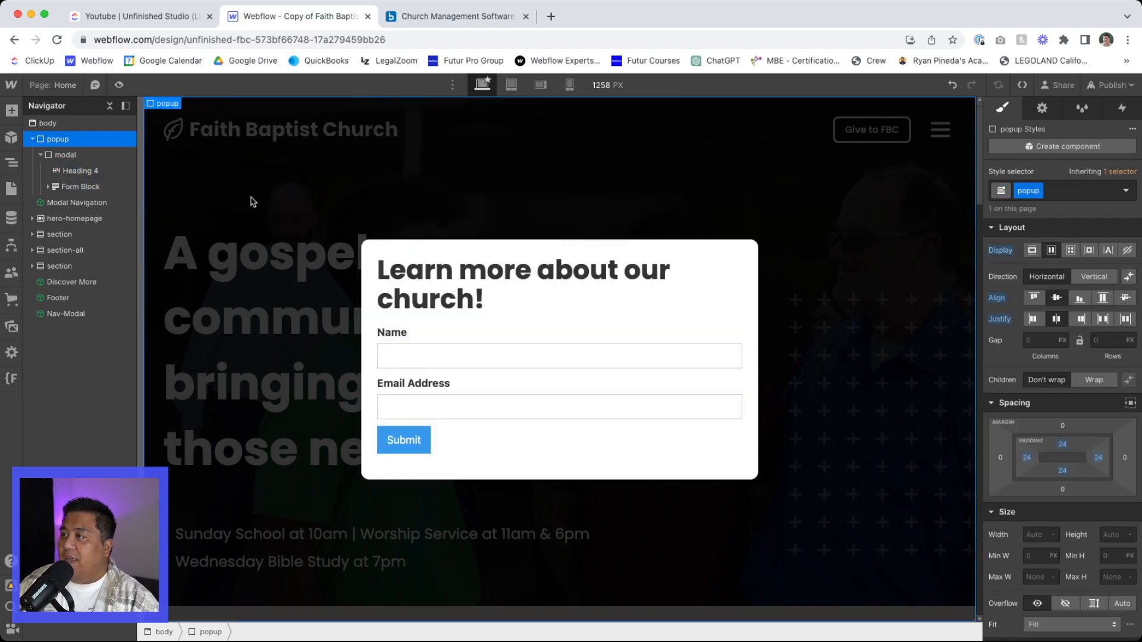
{"action": "left_click", "coordinate": [118, 84]}
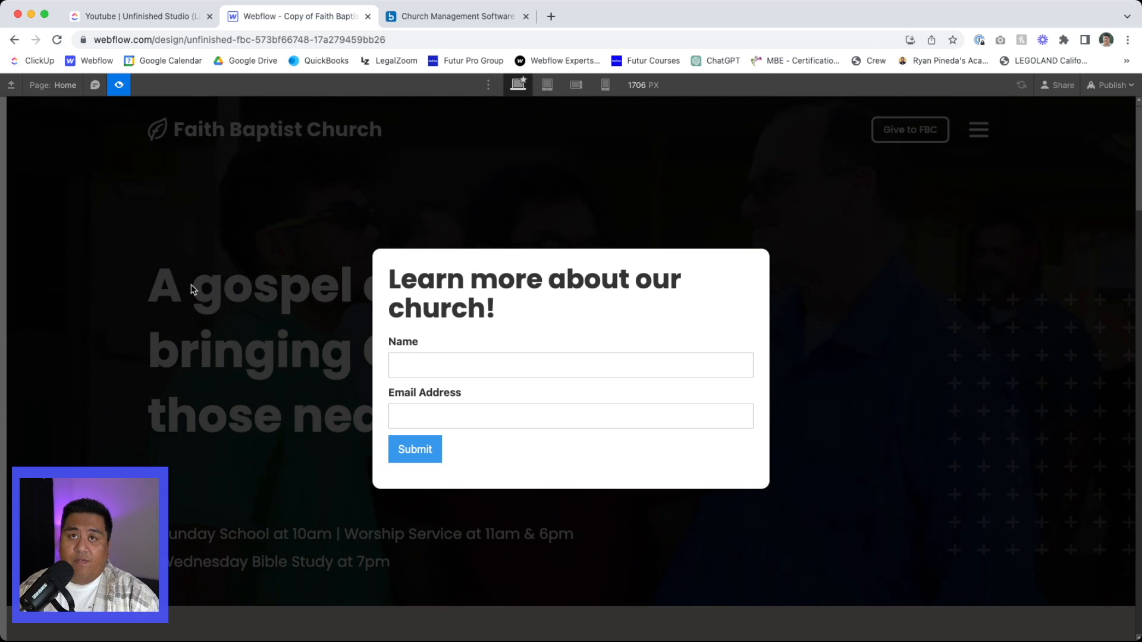
{"action": "left_click", "coordinate": [119, 85]}
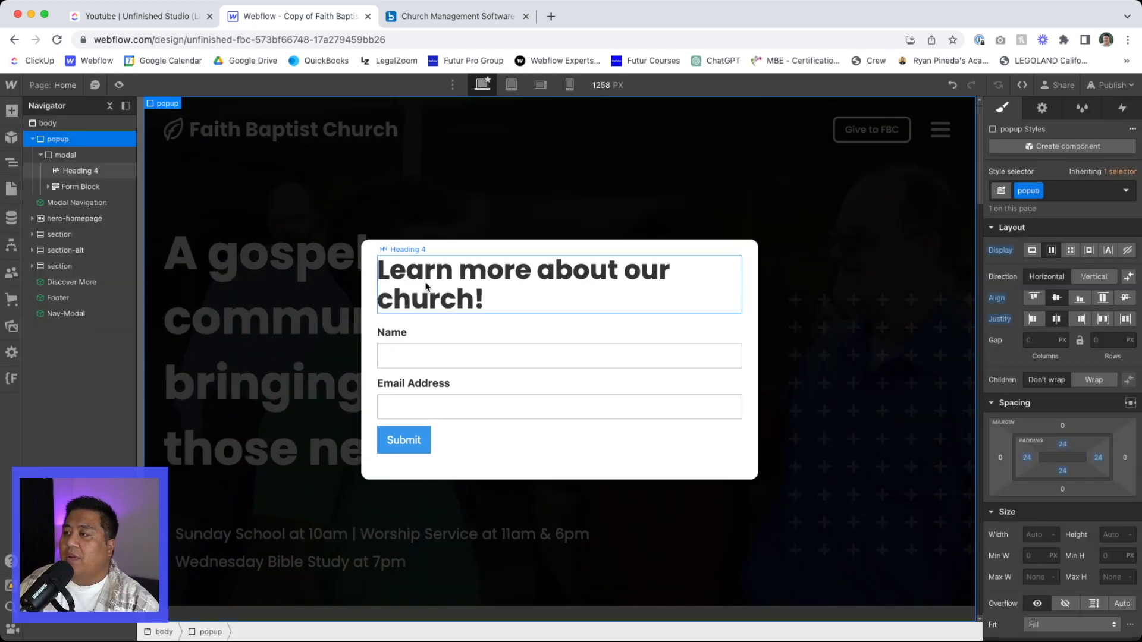
{"action": "left_click", "coordinate": [420, 251]}
{"action": "left_click", "coordinate": [420, 279]}
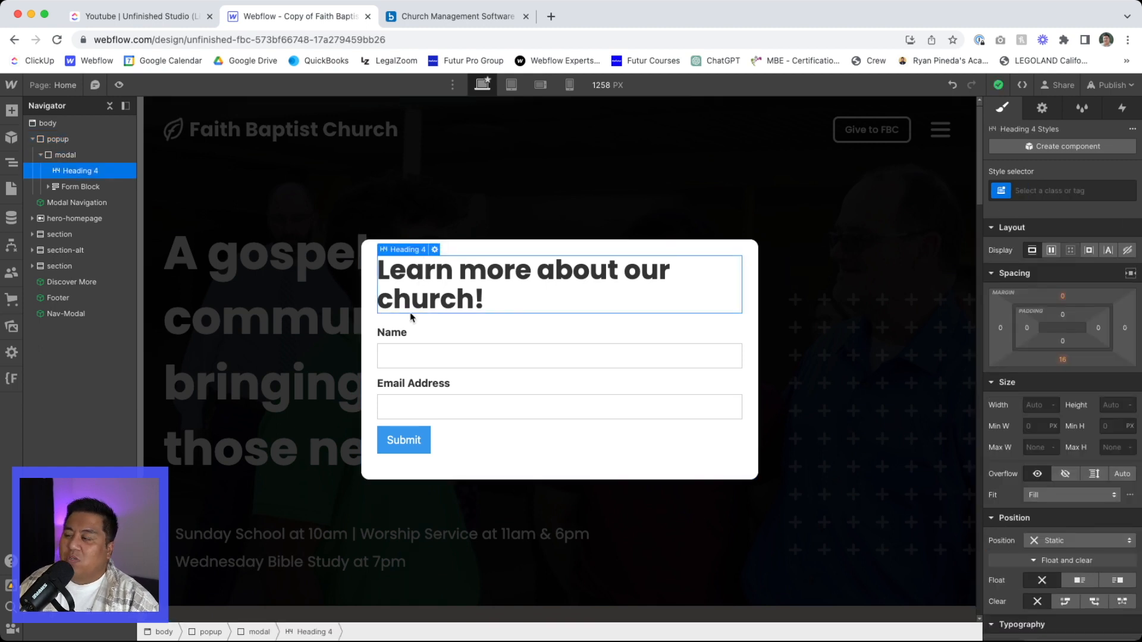
{"action": "left_click", "coordinate": [411, 331]}
{"action": "left_click", "coordinate": [406, 304]}
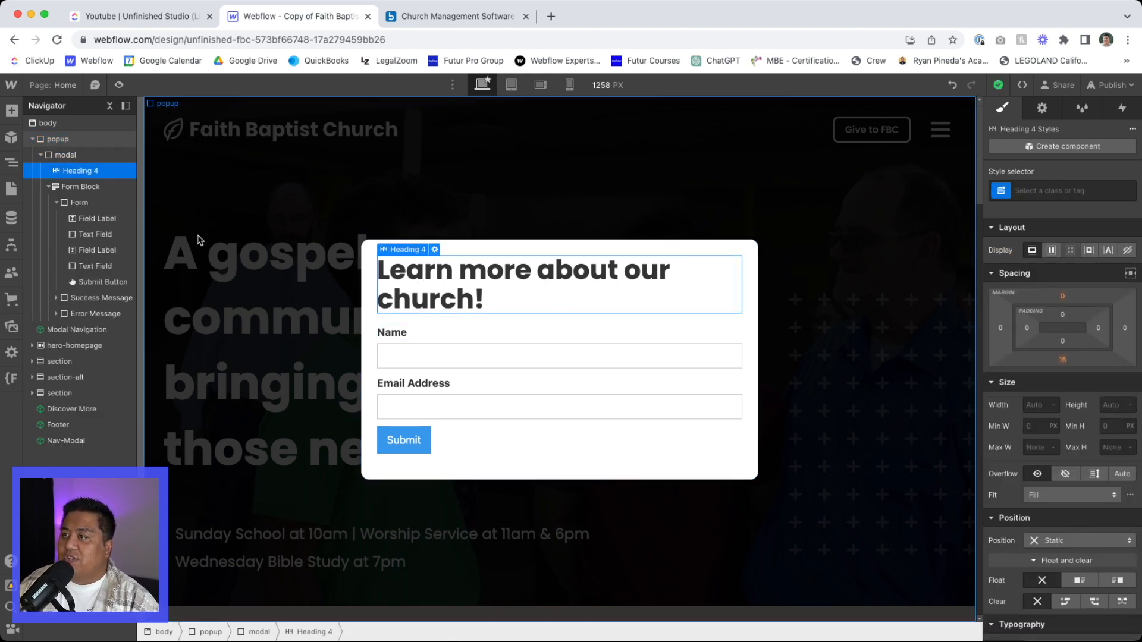
{"action": "left_click", "coordinate": [381, 243]}
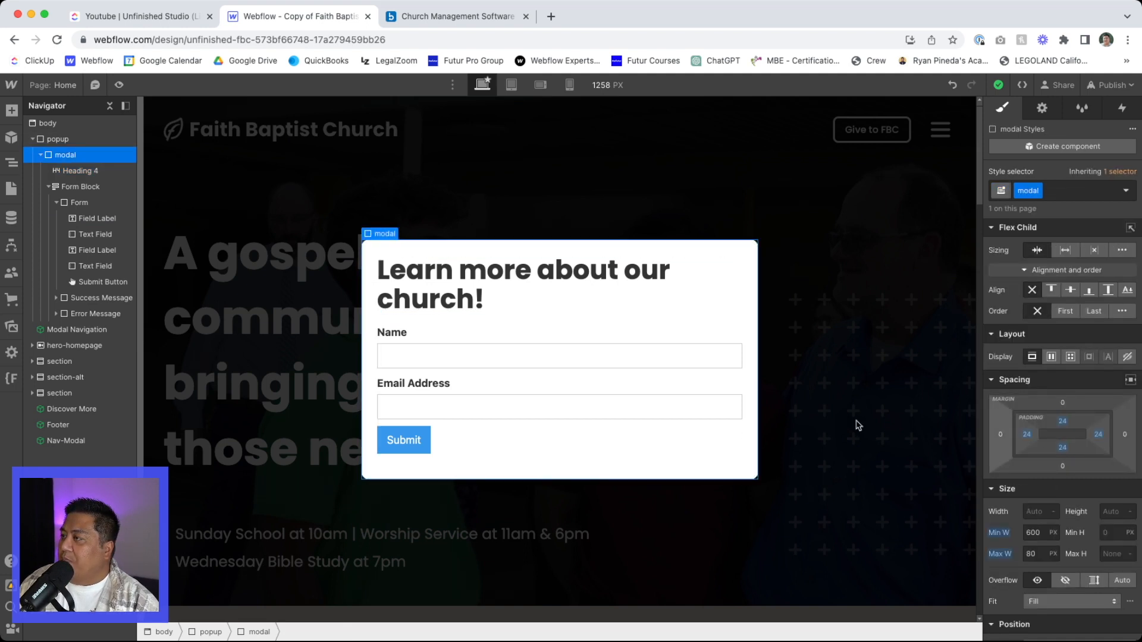
{"action": "key", "text": "super+e"}
{"action": "type", "text": "im"}
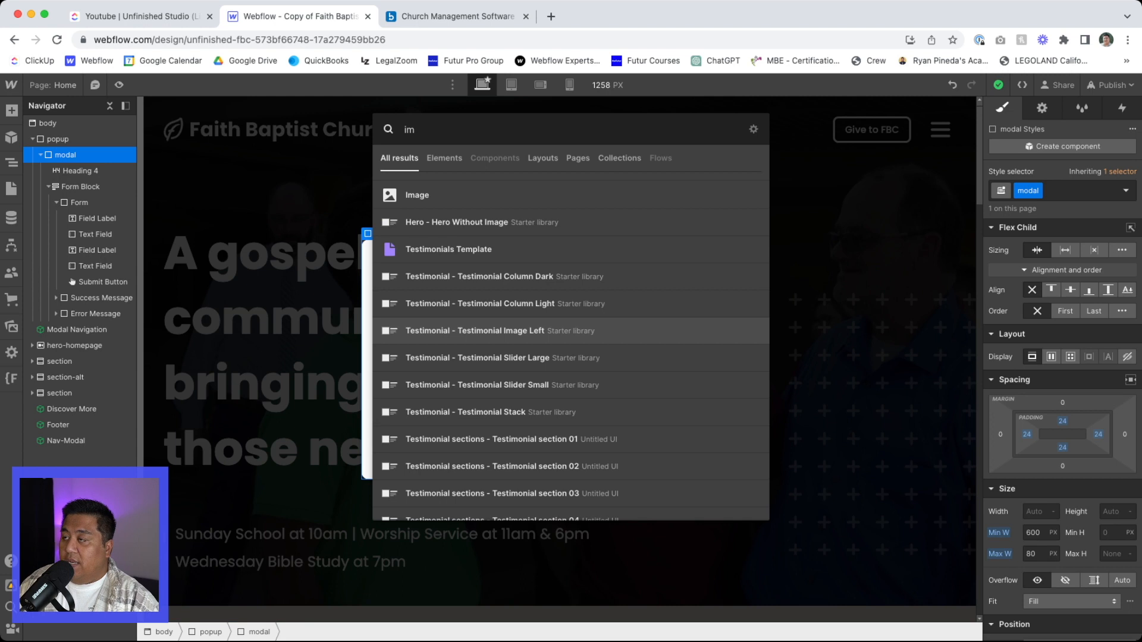
{"action": "left_click", "coordinate": [452, 331]}
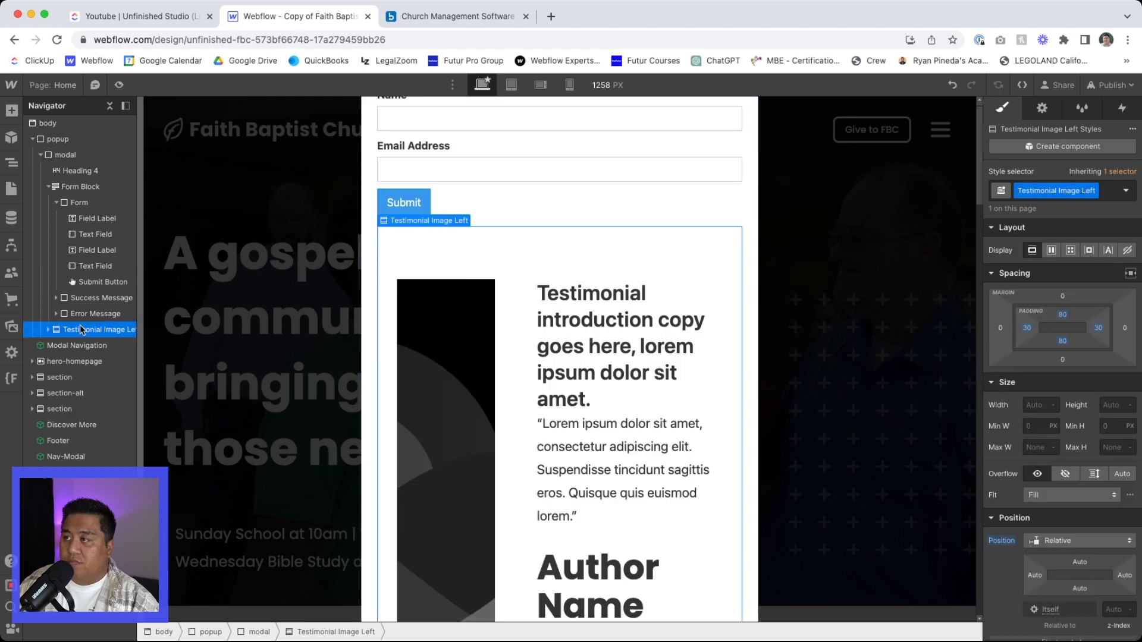
{"action": "key", "text": "super+z"}
- Add a Link Block inside the modal and give it the class name close-button
{"action": "left_click", "coordinate": [61, 156]}
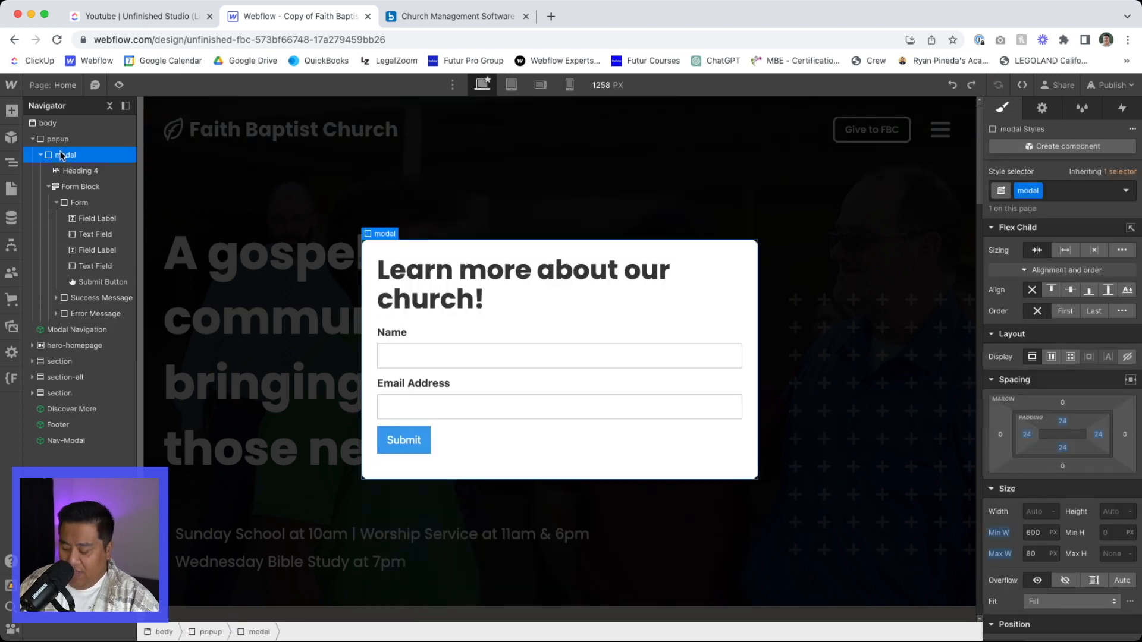
{"action": "key", "text": "super+e"}
{"action": "type", "text": "lin"}
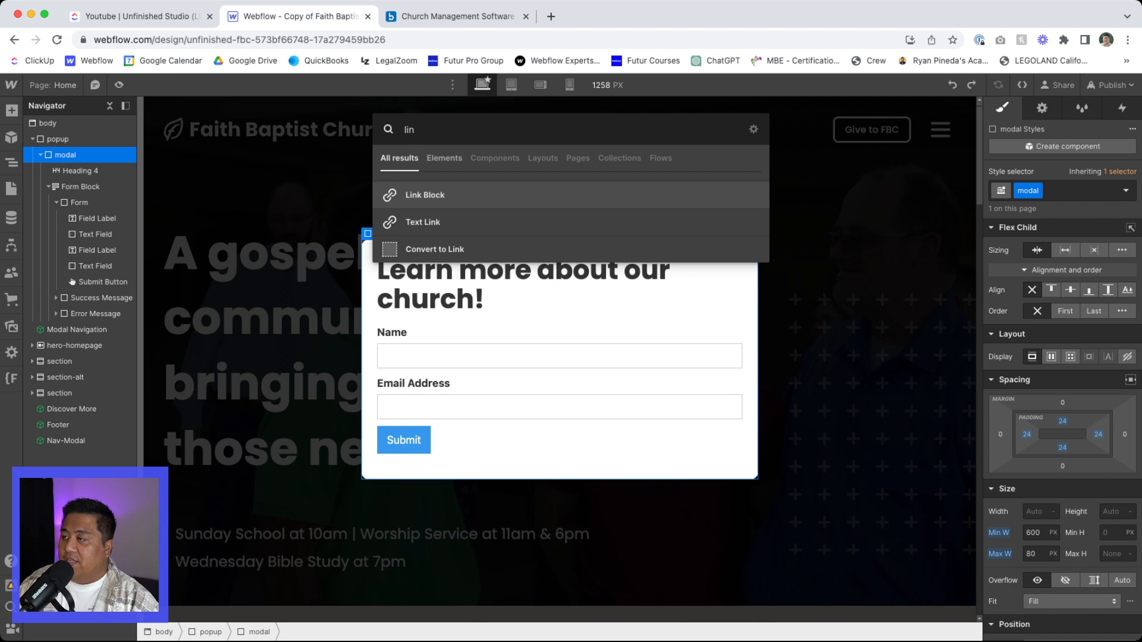
{"action": "key", "text": "Return"}
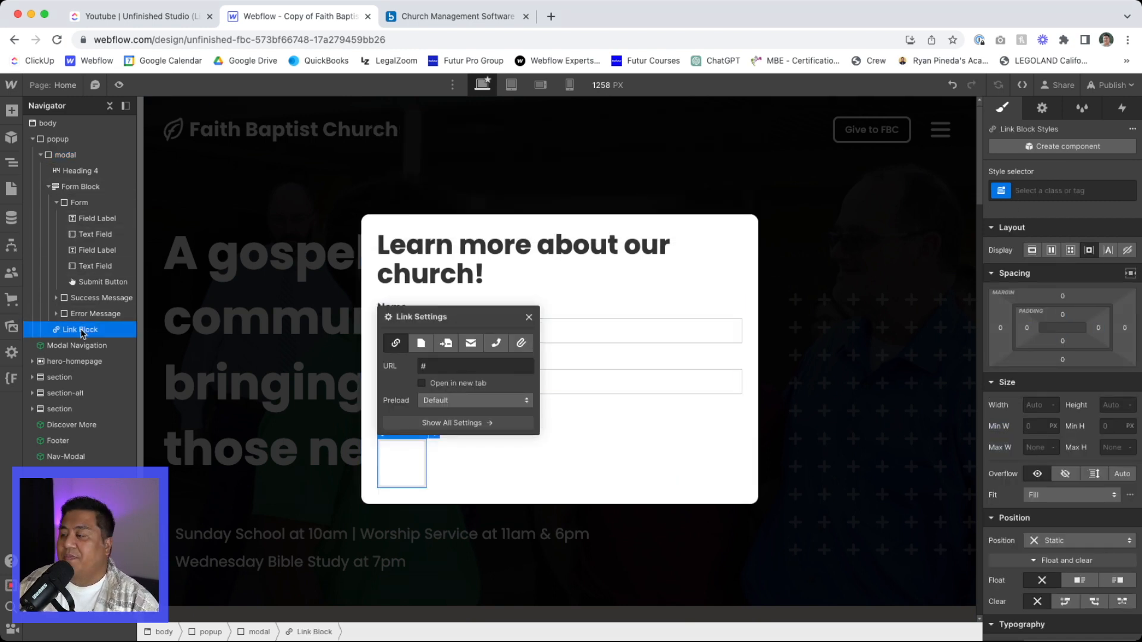
{"action": "key", "text": "super+Return"}
{"action": "type", "text": "close-"}
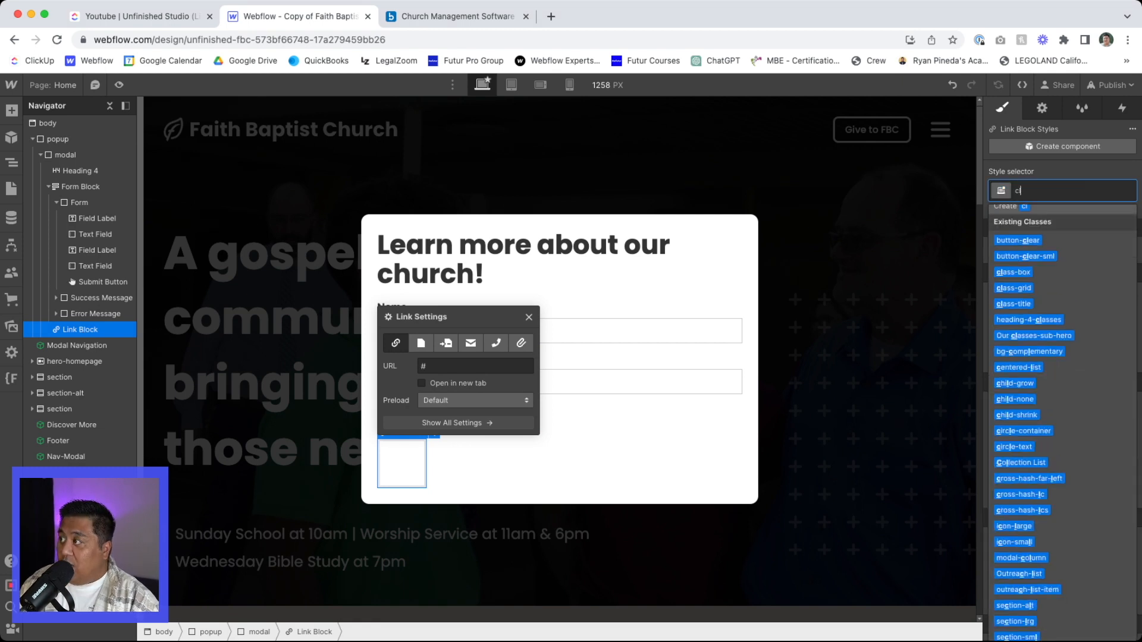
{"action": "type", "text": "button"}
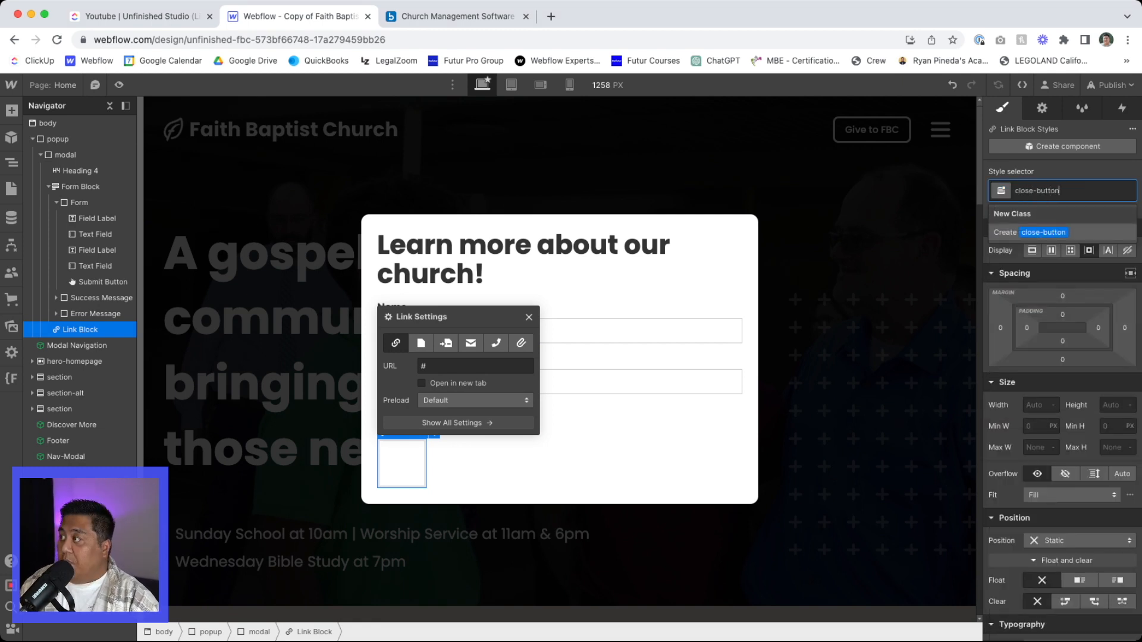
{"action": "key", "text": "Return"}
- Add an Image inside the close-button link block and search the image assets for "close"
{"action": "key", "text": "super+e"}
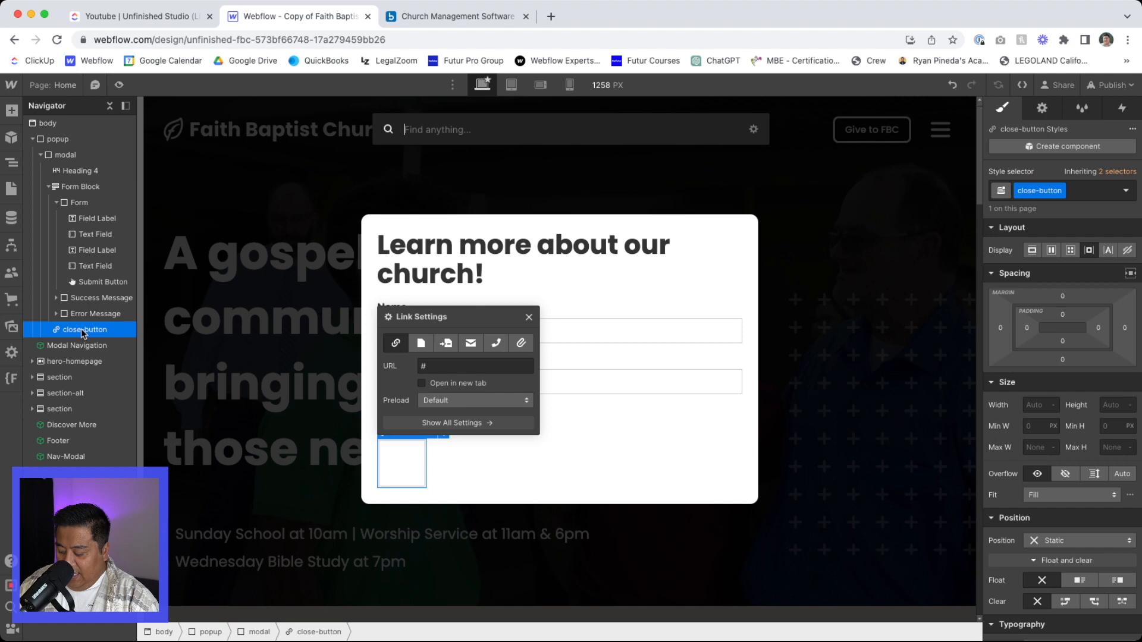
{"action": "type", "text": "ima"}
{"action": "key", "text": "Return"}
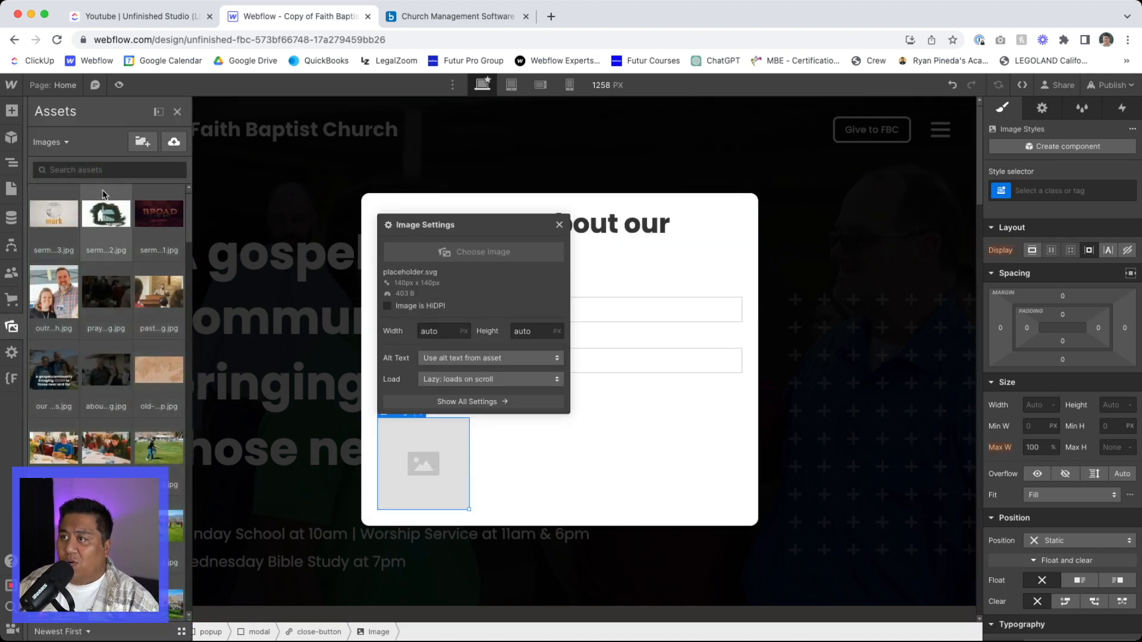
{"action": "left_click", "coordinate": [97, 170]}
{"action": "type", "text": "close"}
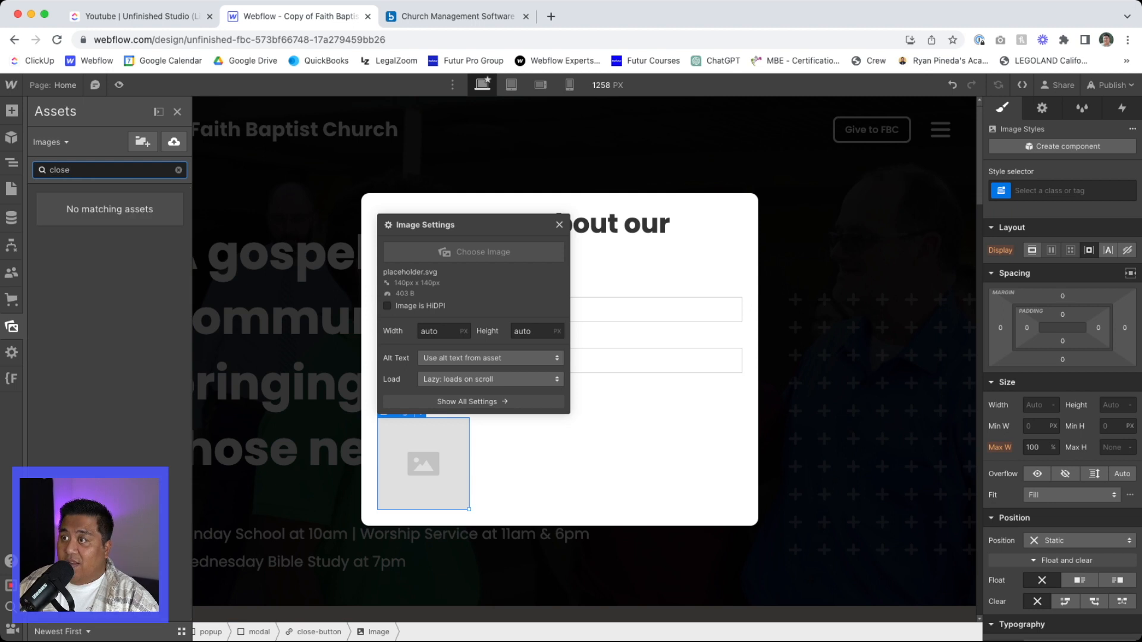
- Clear the asset search and look up "close icon png" on Google in a new browser tab
{"action": "key", "text": "BackSpace"}
{"action": "key", "text": "BackSpace"}
{"action": "key", "text": "BackSpace"}
{"action": "key", "text": "BackSpace"}
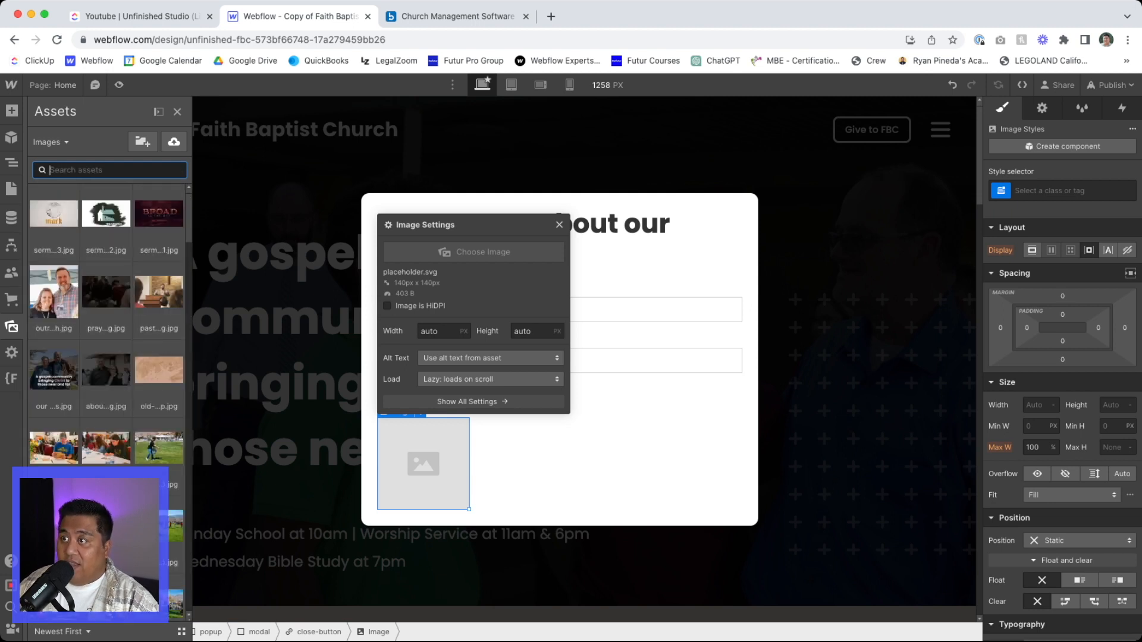
{"action": "left_click", "coordinate": [551, 16]}
{"action": "type", "text": "close "}
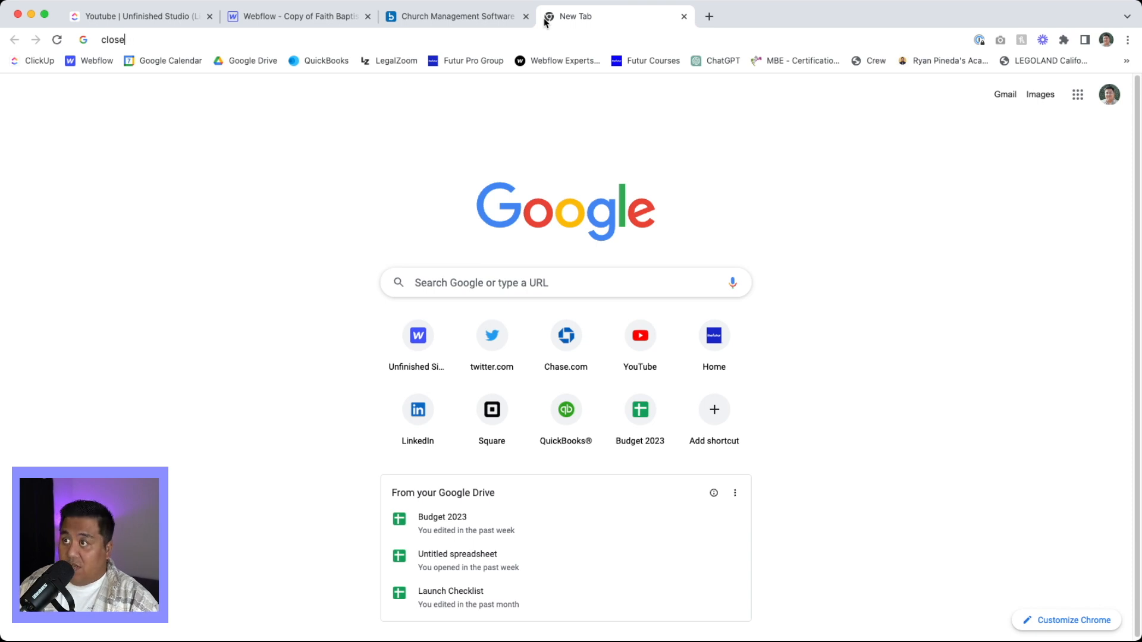
{"action": "type", "text": "icon png"}
{"action": "key", "text": "Return"}
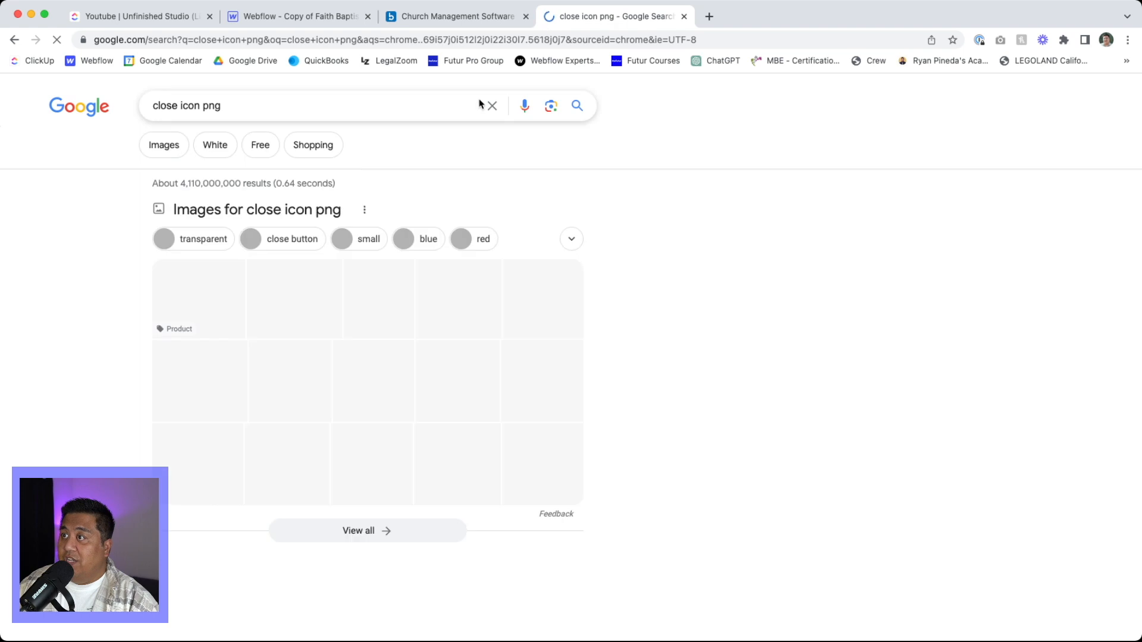
- Compare several close icons in the image results and download the thin grey X as close-icon.png
{"action": "left_click", "coordinate": [283, 298]}
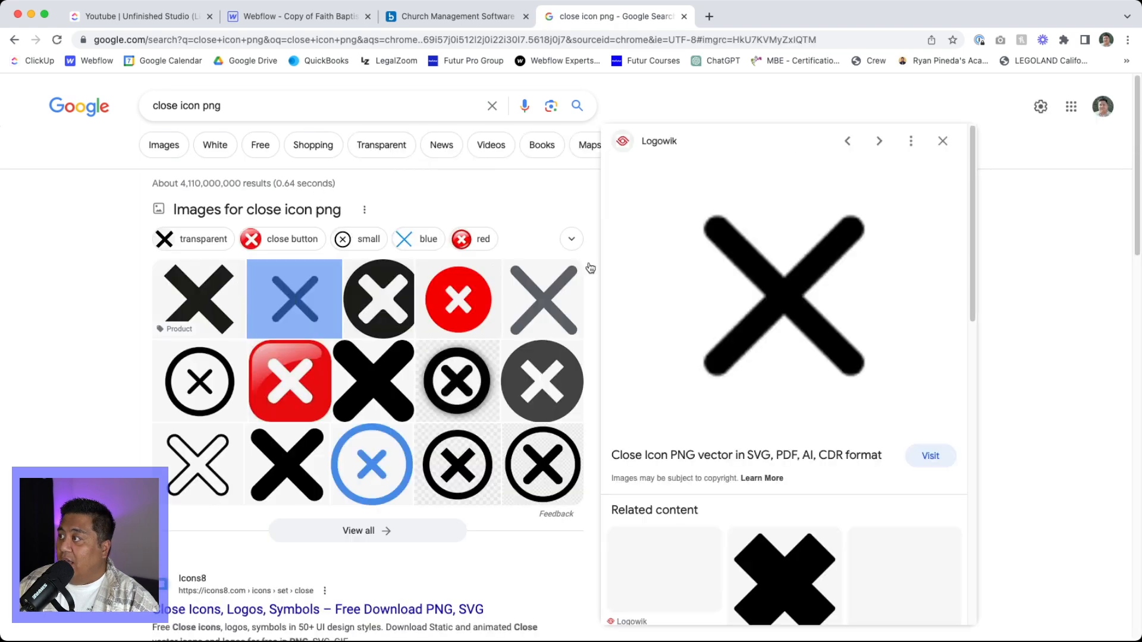
{"action": "left_click", "coordinate": [231, 284]}
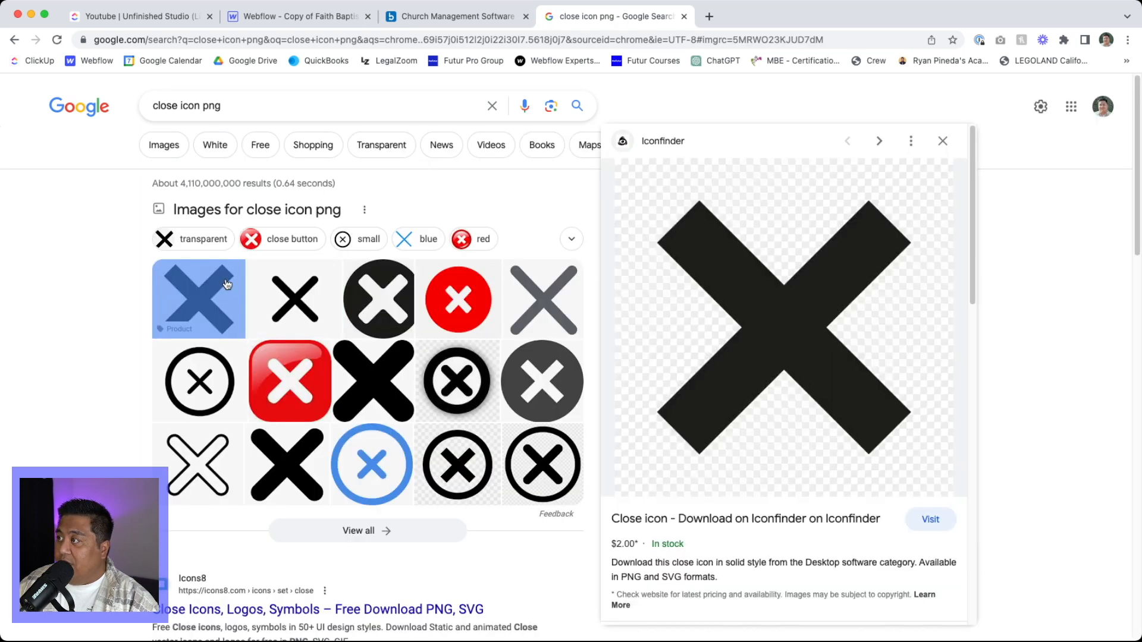
{"action": "left_click", "coordinate": [380, 306]}
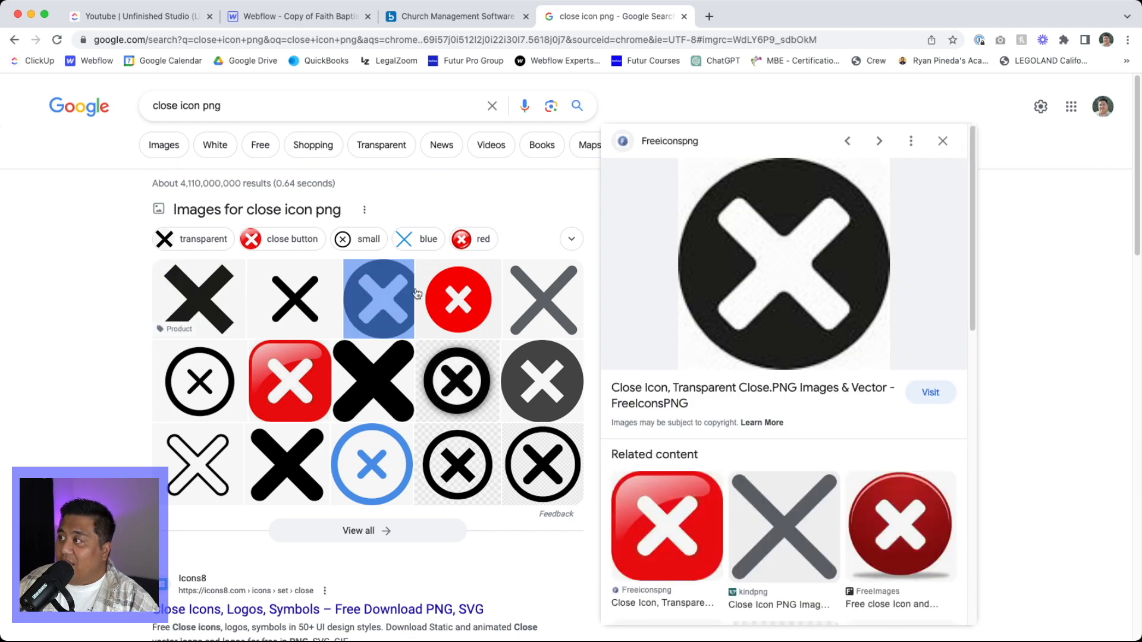
{"action": "left_click", "coordinate": [545, 289]}
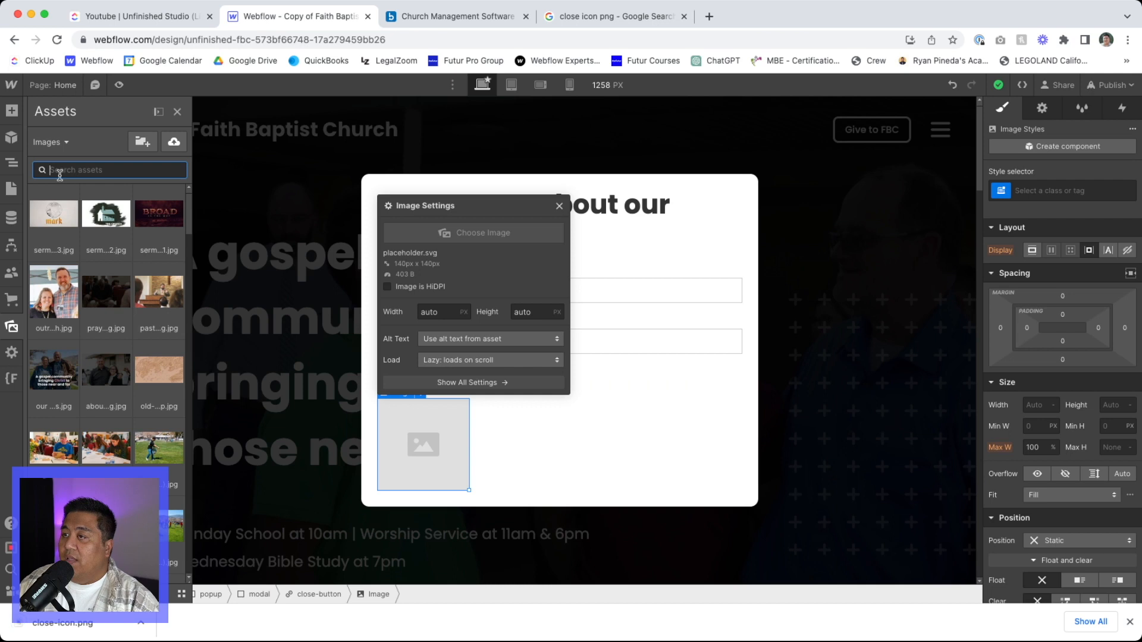
- Back in Webflow, upload close-icon.png to the assets and use it as the image inside the close-button link
{"action": "left_click_drag", "start_coordinate": [62, 622], "coordinate": [106, 309]}
{"action": "left_click", "coordinate": [58, 234]}
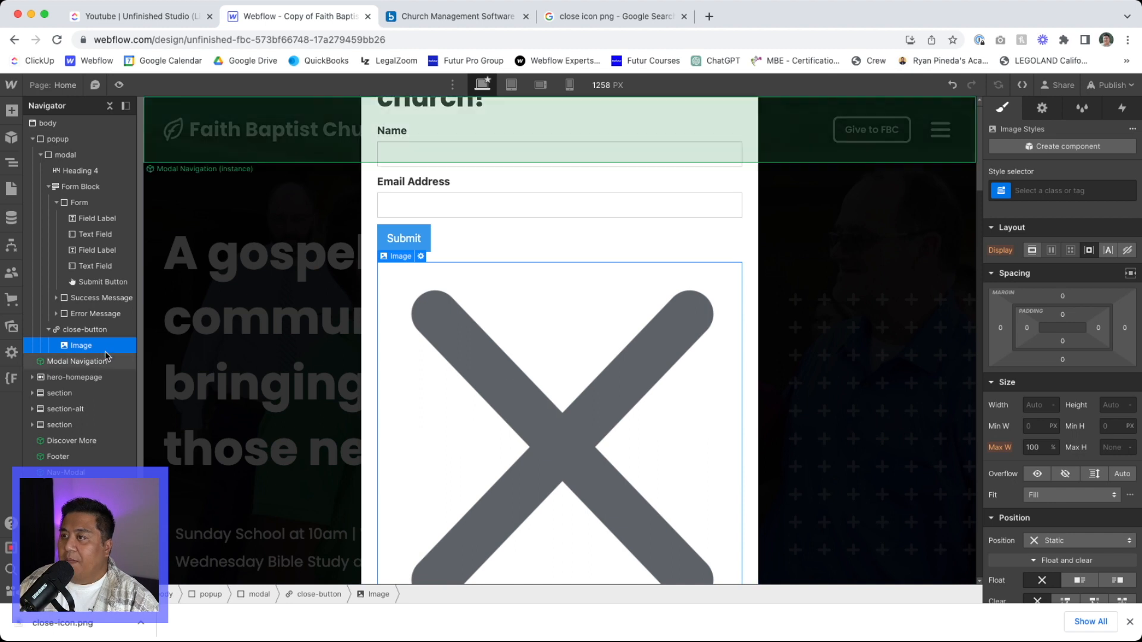
- Set the close-button link block's width and height to 36 px
{"action": "left_click", "coordinate": [85, 330]}
{"action": "left_click", "coordinate": [1028, 404]}
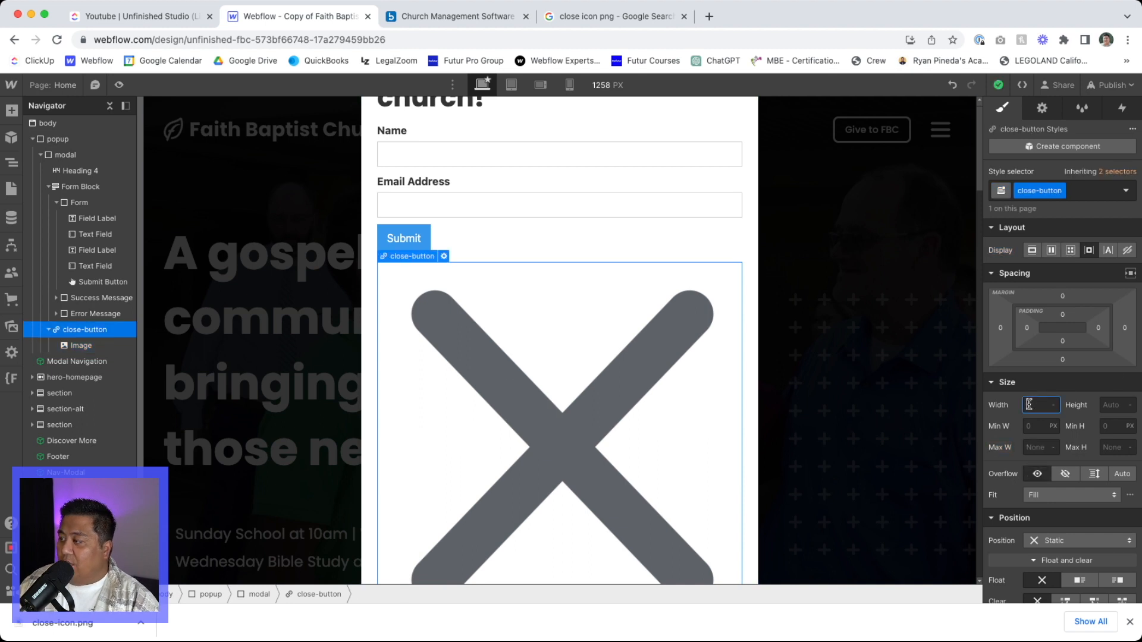
{"action": "key", "text": "Tab"}
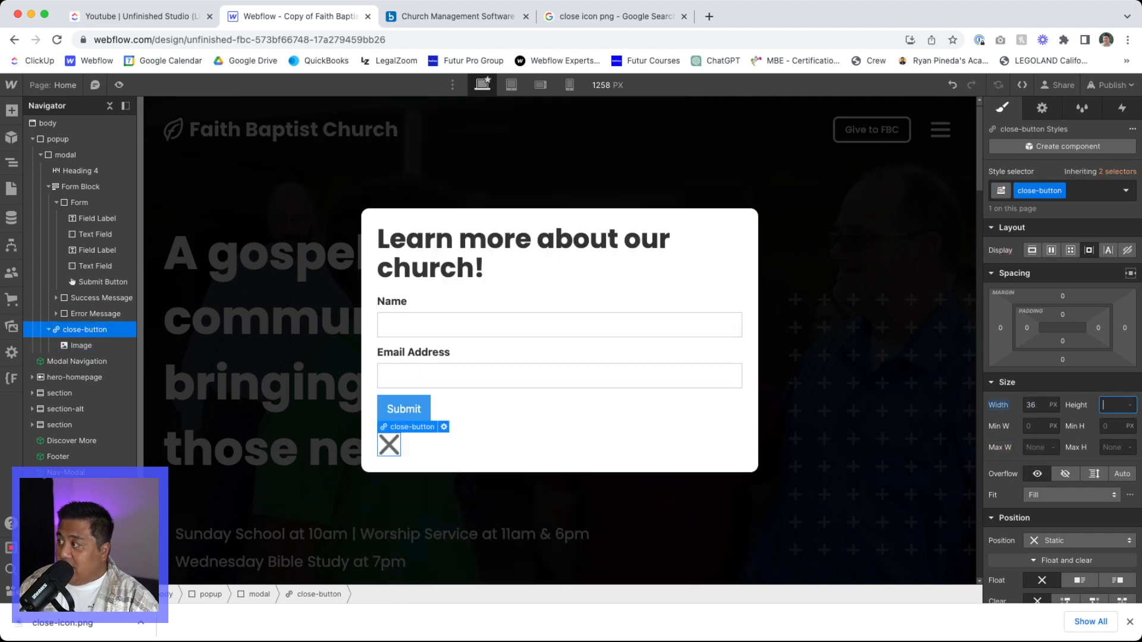
{"action": "type", "text": "36px"}
{"action": "key", "text": "Return"}
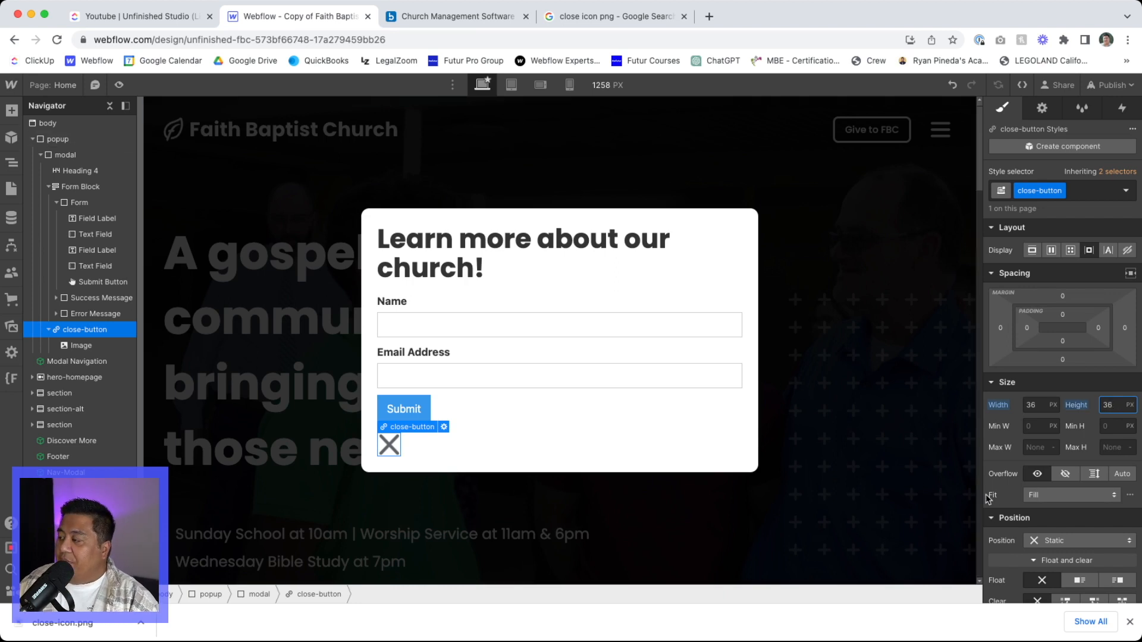
- Set the modal's top padding to 48 px to make room above the heading
{"action": "scroll", "coordinate": [987, 499], "scroll_direction": "down", "scroll_amount": 1}
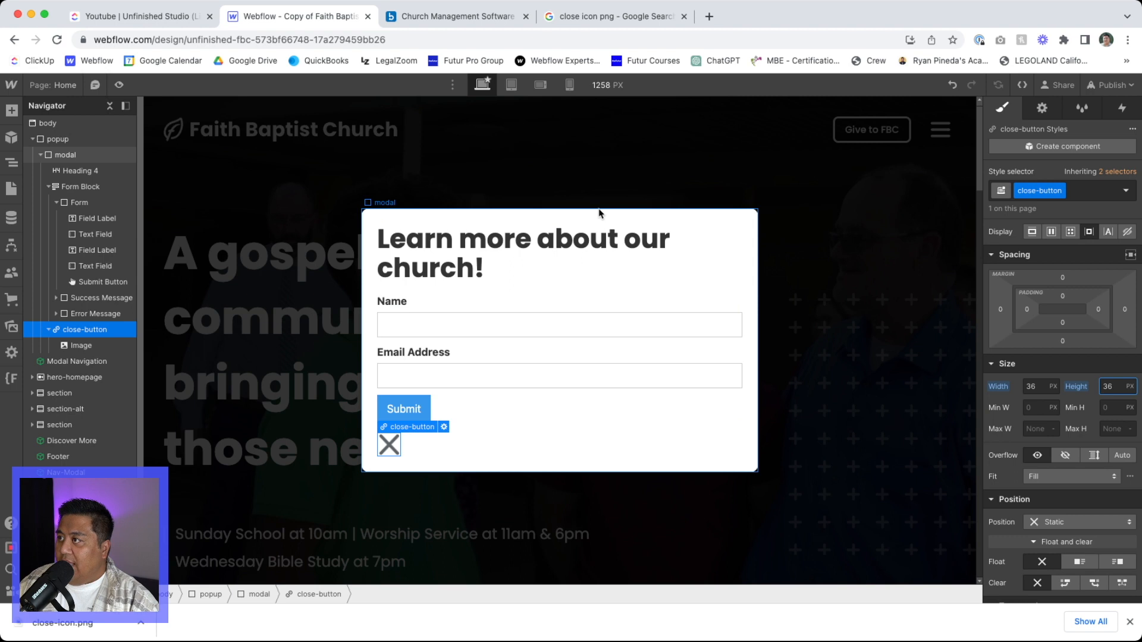
{"action": "left_click", "coordinate": [607, 234]}
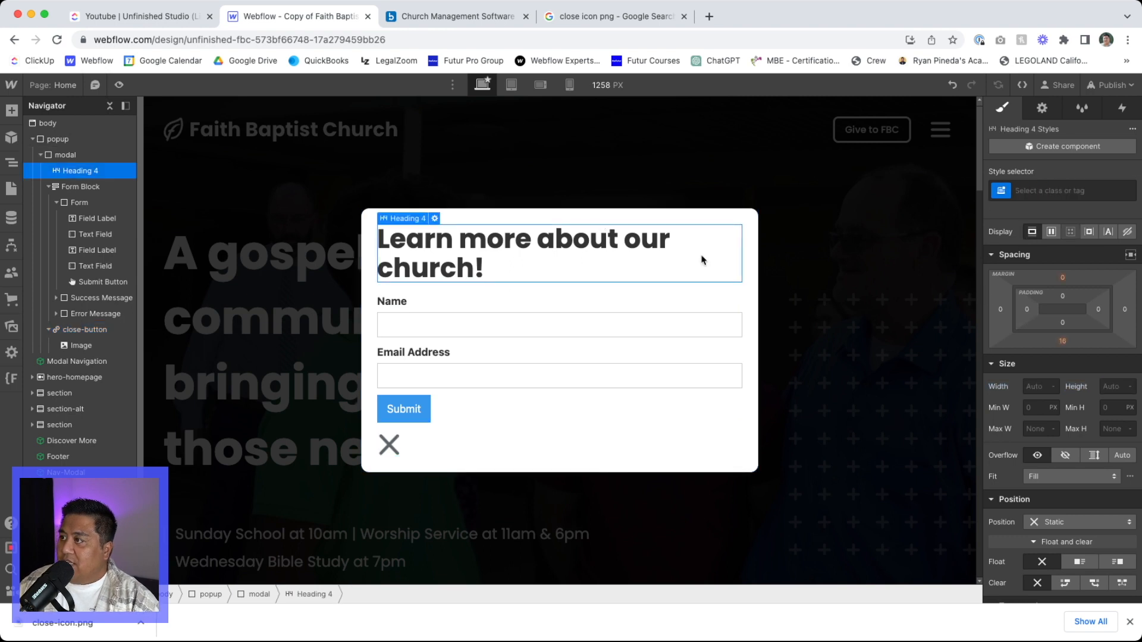
{"action": "left_click", "coordinate": [623, 221]}
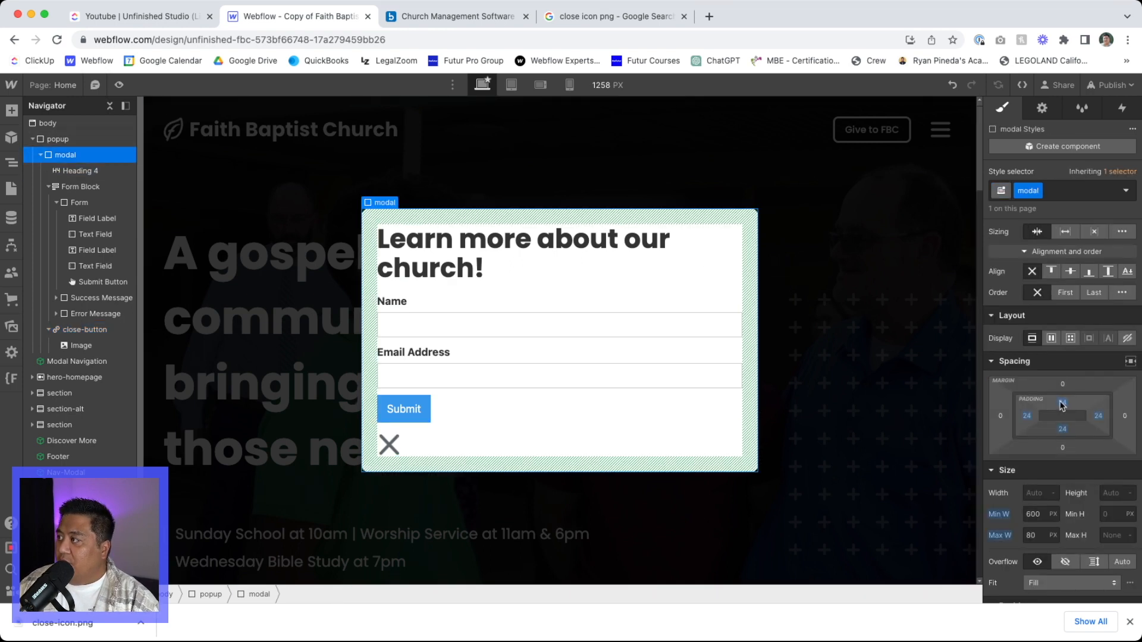
{"action": "left_click_drag", "start_coordinate": [1061, 405], "coordinate": [1063, 417]}
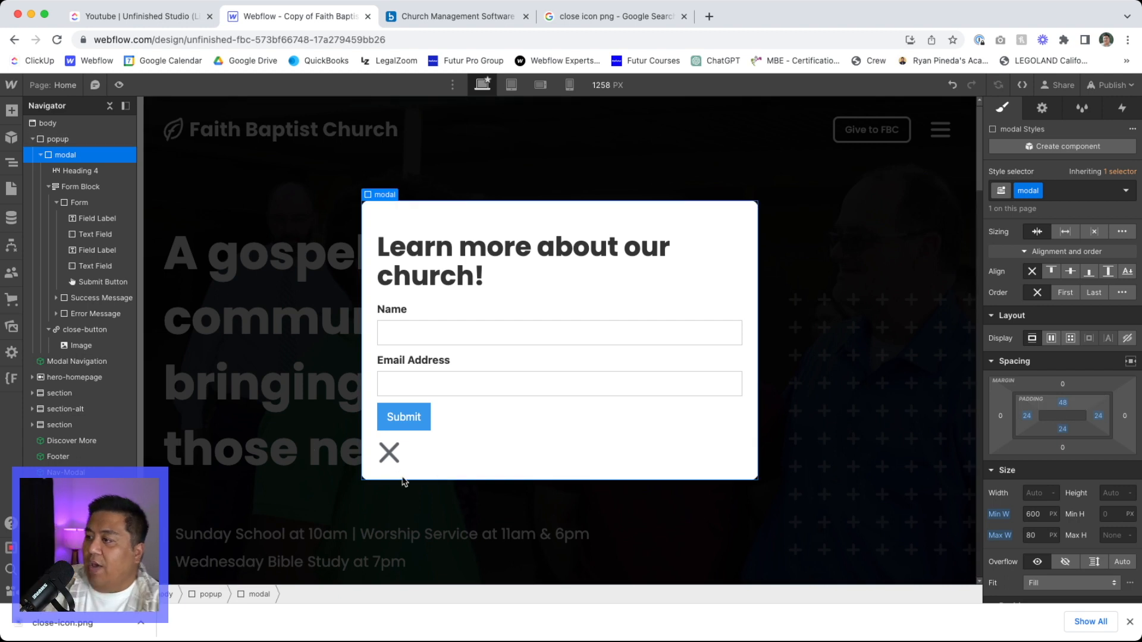
- Resize the close-button link block to 30 px wide and 30 px high
{"action": "left_click", "coordinate": [387, 461]}
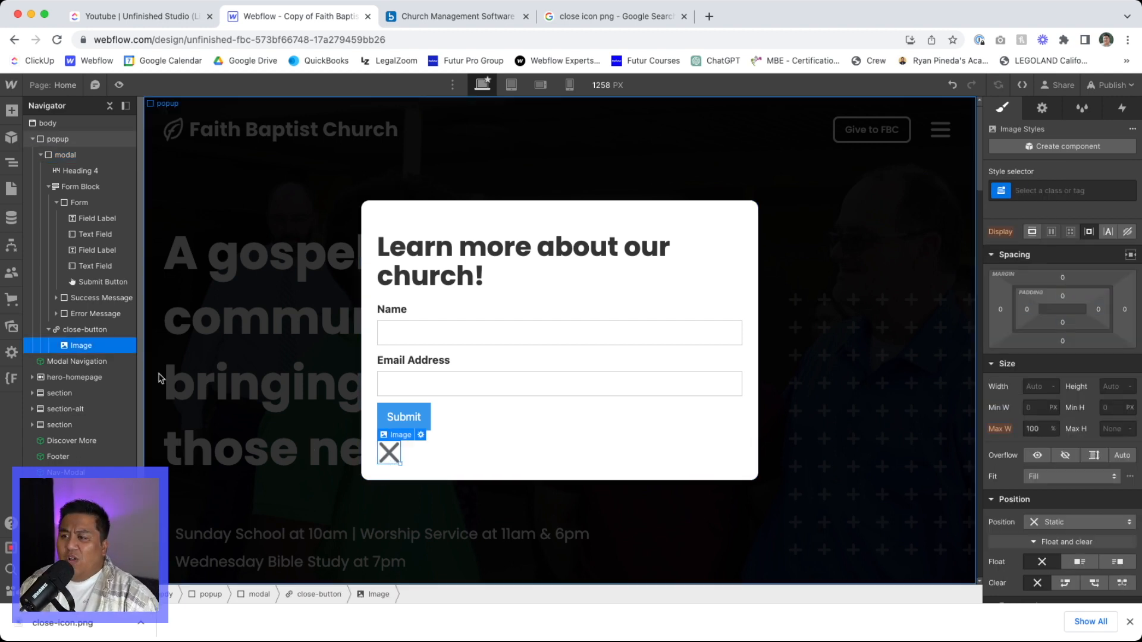
{"action": "left_click", "coordinate": [88, 330]}
{"action": "left_click", "coordinate": [1045, 387]}
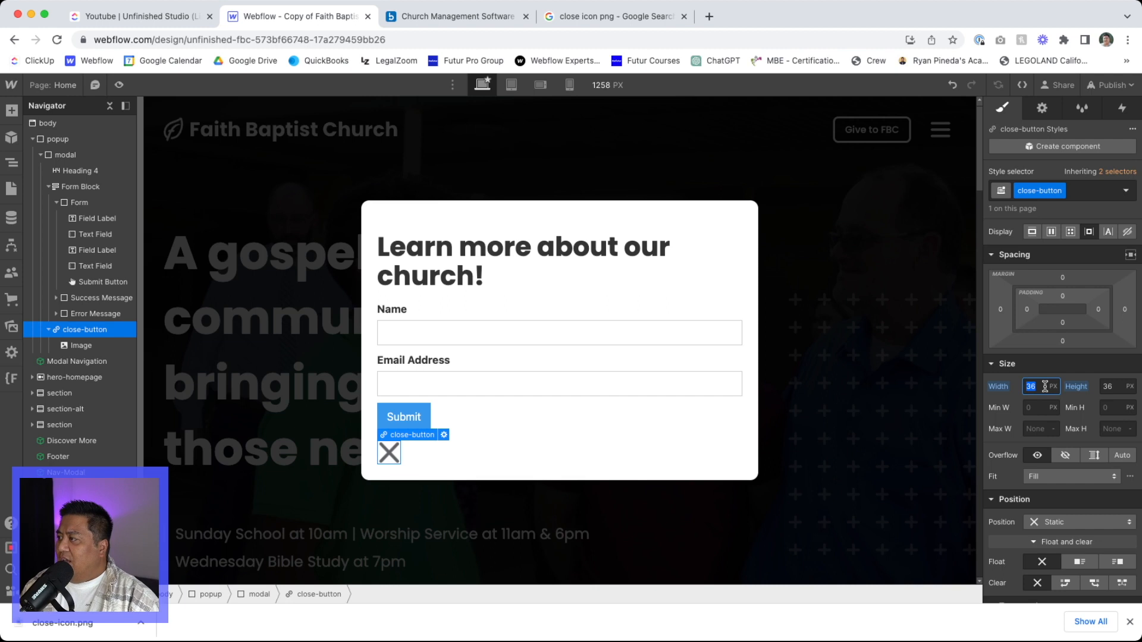
{"action": "type", "text": "30"}
{"action": "key", "text": "Tab"}
{"action": "type", "text": "30"}
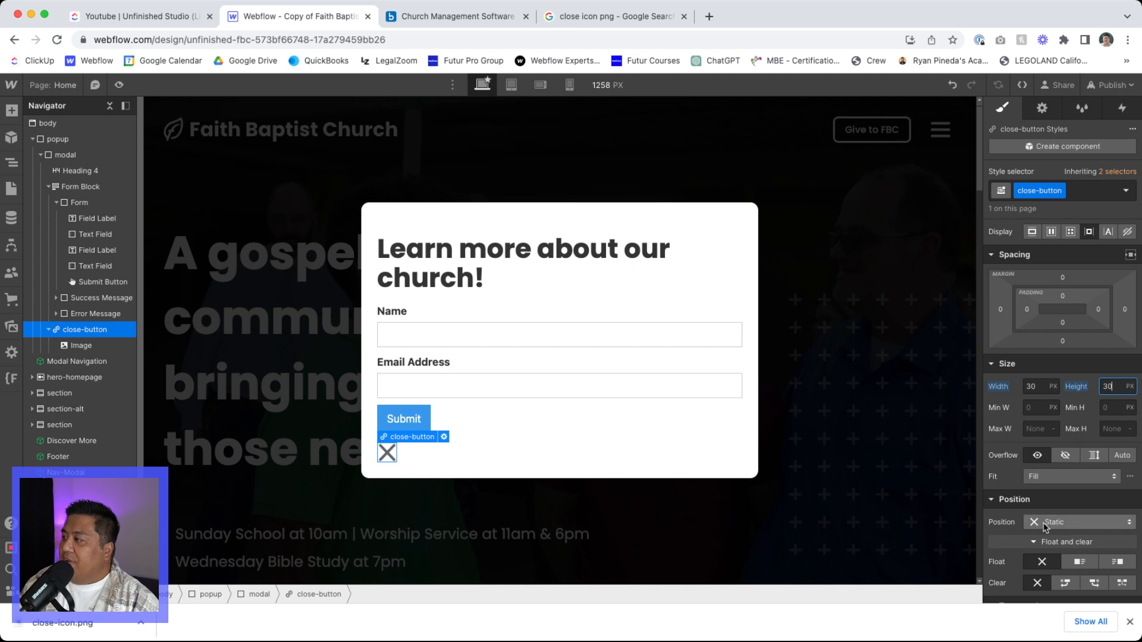
- Set the close-button's position to Absolute with the Top right preset
{"action": "left_click", "coordinate": [1046, 523]}
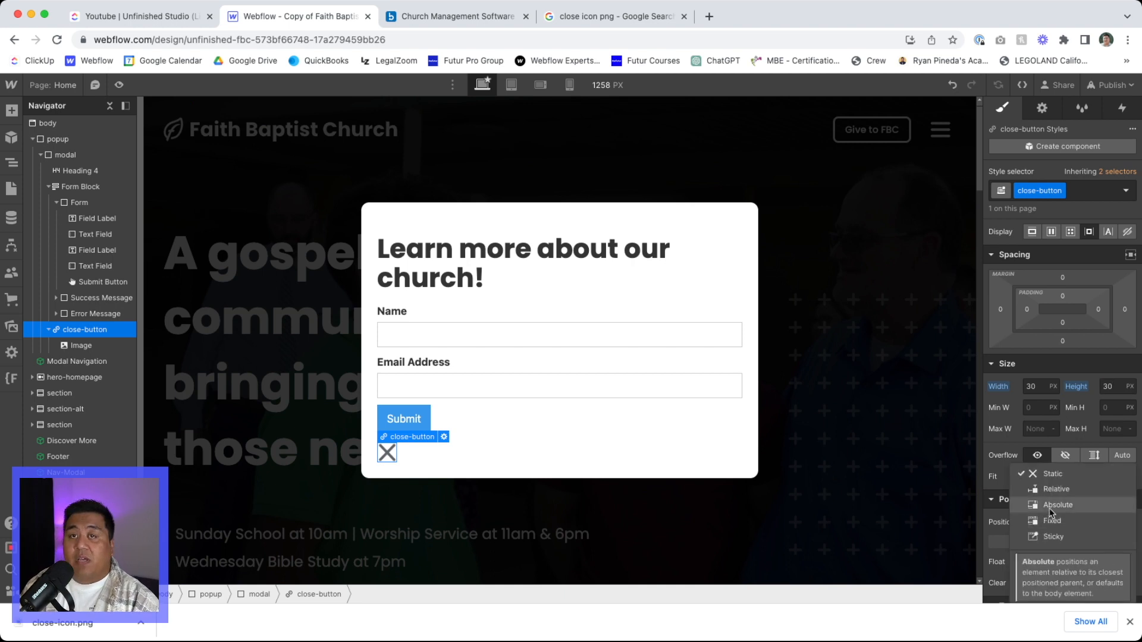
{"action": "left_click", "coordinate": [1052, 507]}
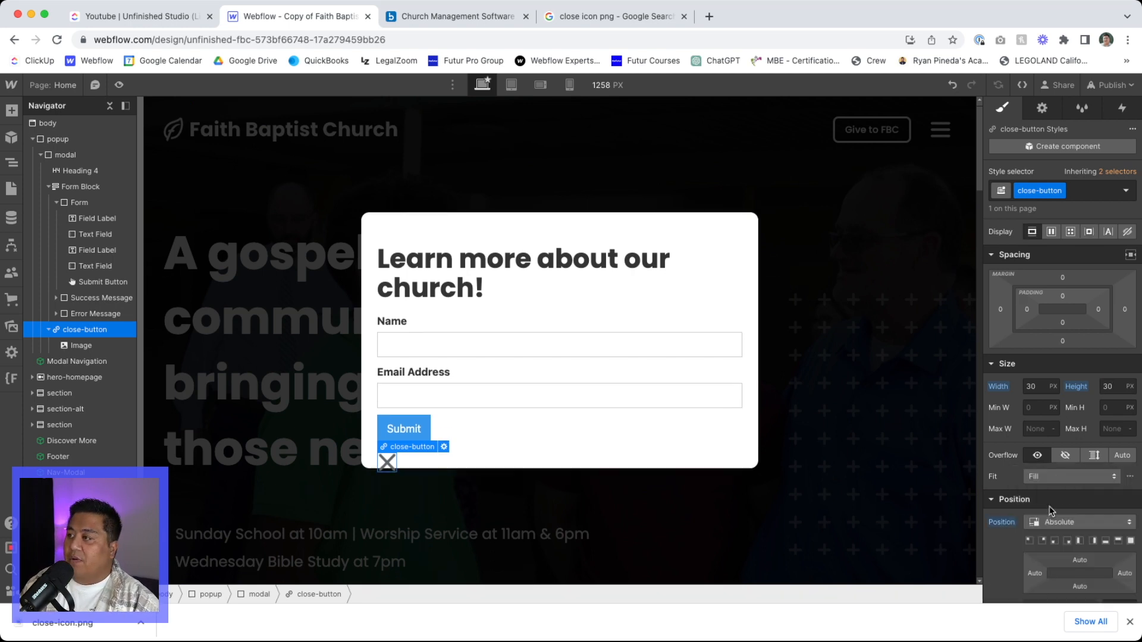
{"action": "left_click", "coordinate": [1042, 541]}
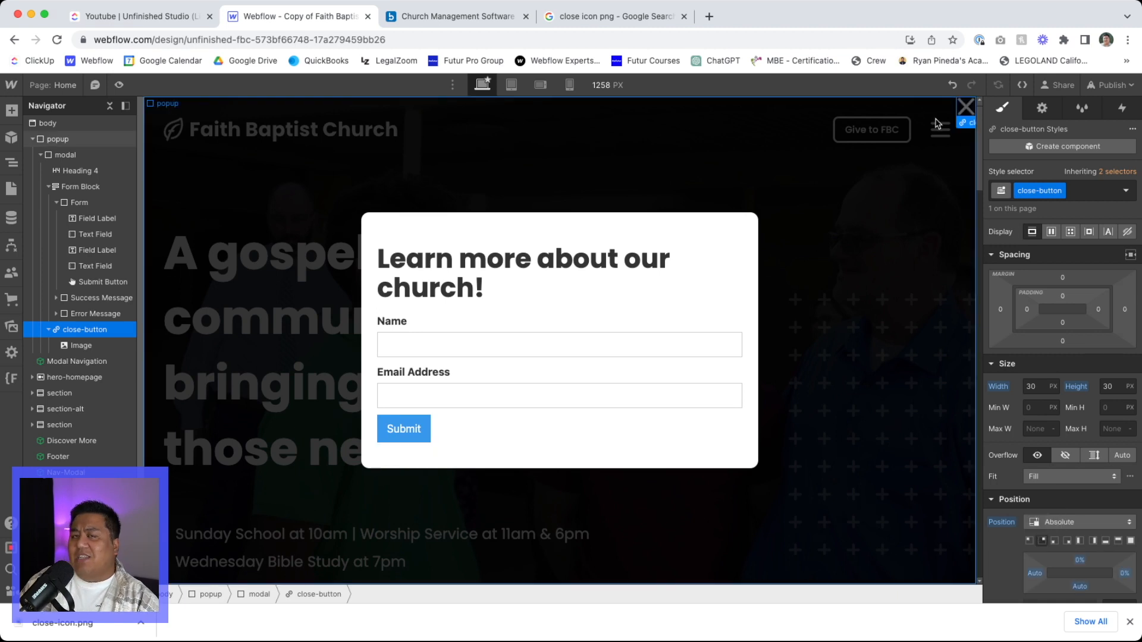
- Set the modal's position to Relative so the close-button anchors to it
{"action": "left_click", "coordinate": [575, 237]}
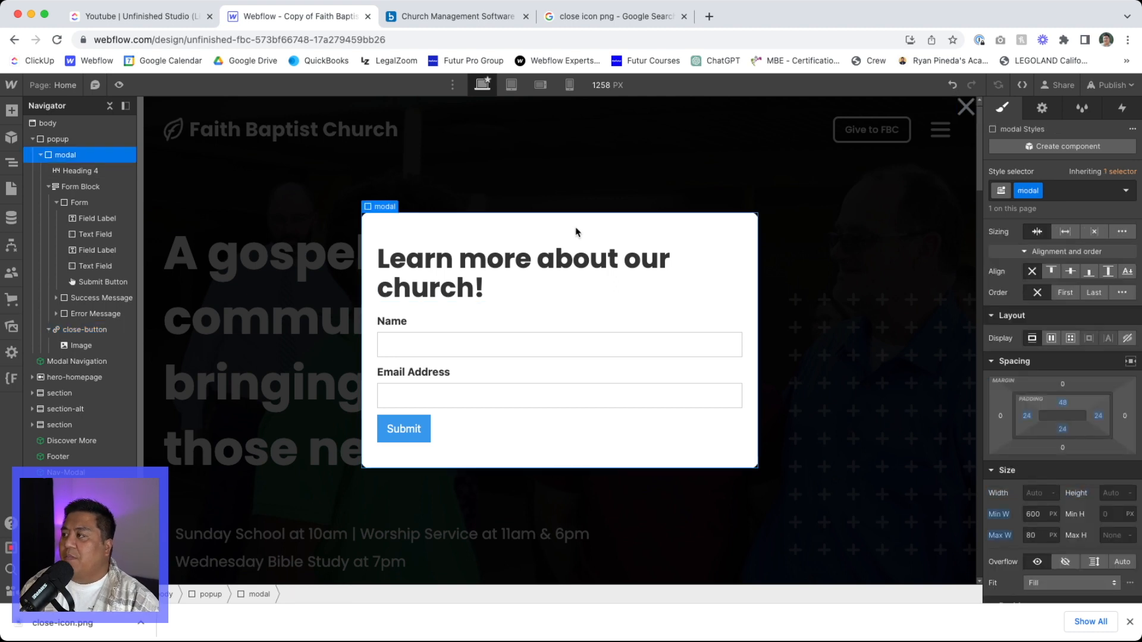
{"action": "scroll", "coordinate": [1058, 446], "scroll_direction": "down", "scroll_amount": 5}
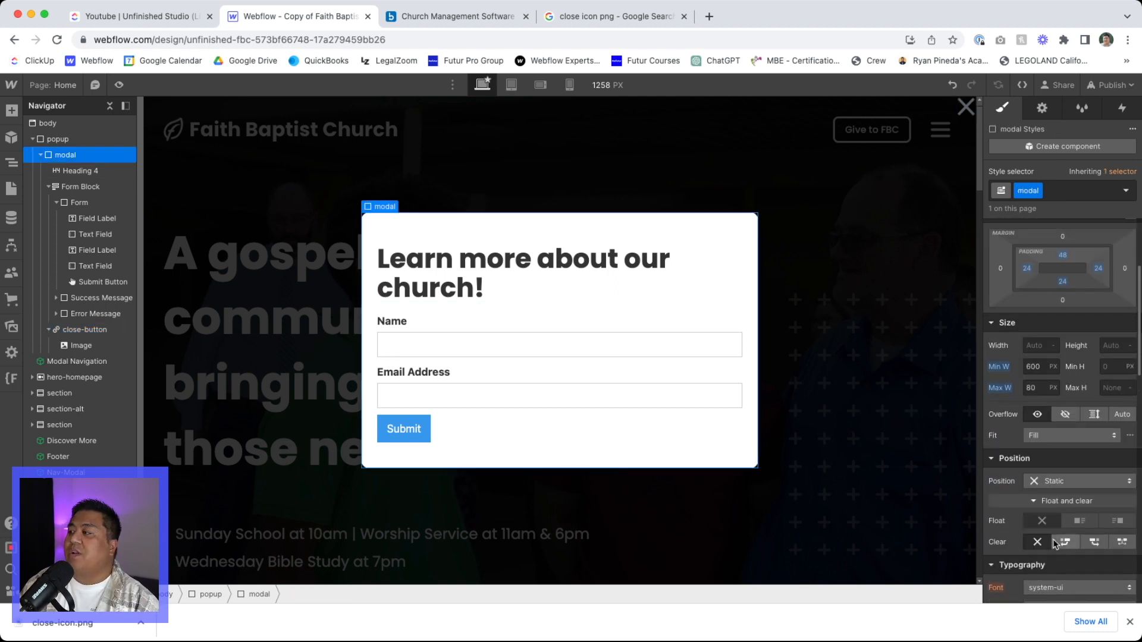
{"action": "left_click", "coordinate": [1050, 481]}
{"action": "left_click", "coordinate": [1053, 489]}
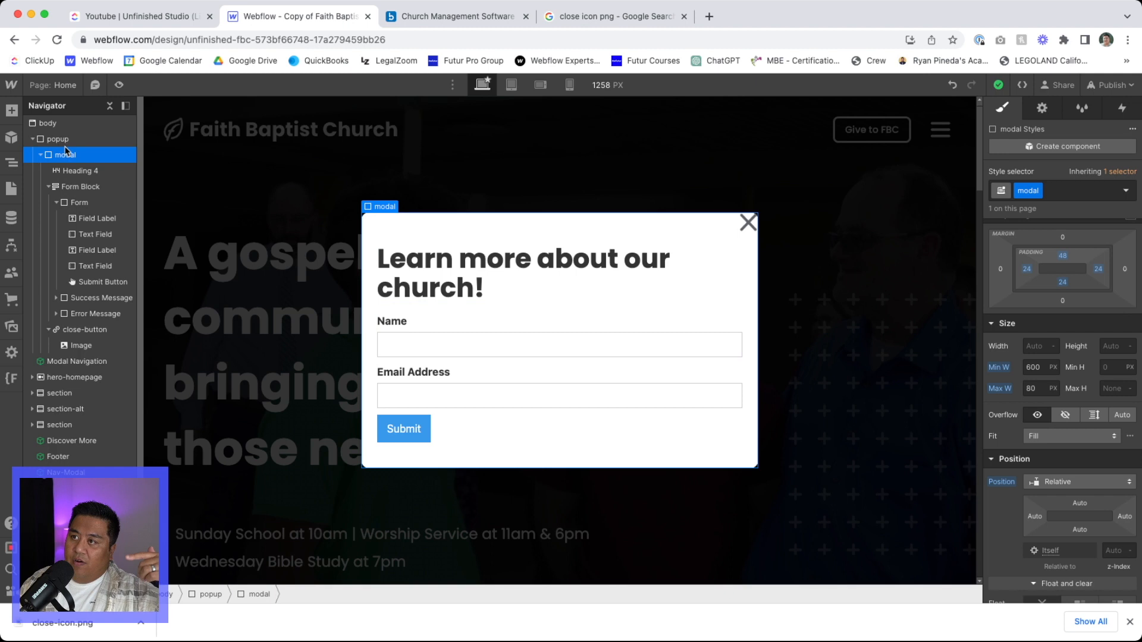
- Offset the close-button 6 px from the top and 6 px from the right edge of the modal
{"action": "left_click", "coordinate": [748, 224]}
{"action": "left_click", "coordinate": [85, 329]}
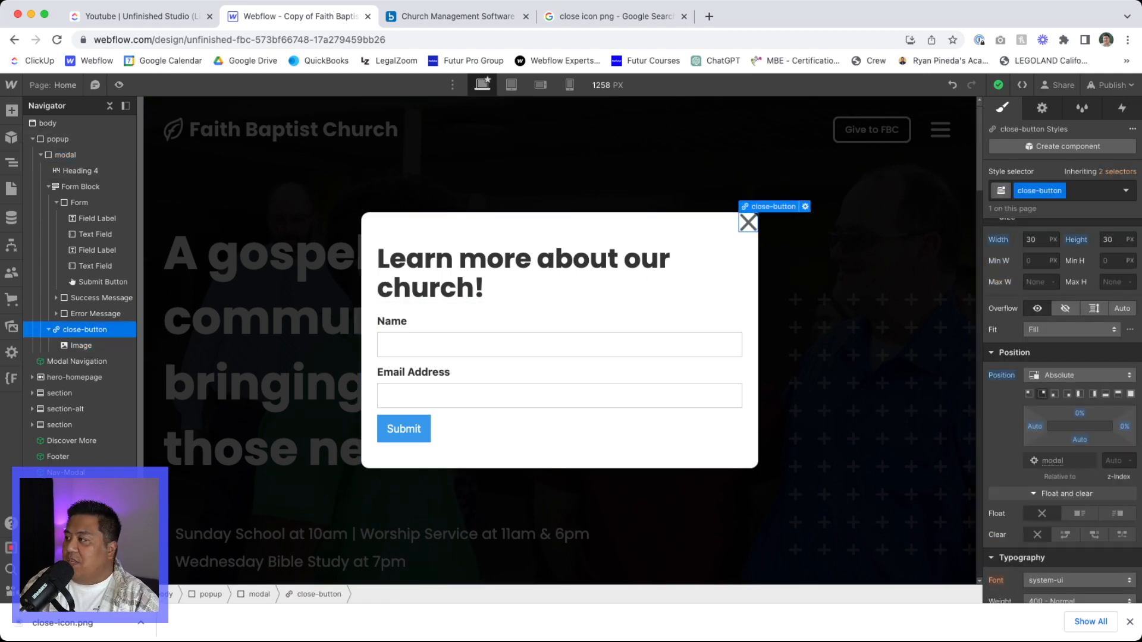
{"action": "left_click", "coordinate": [1079, 413]}
{"action": "type", "text": "6px"}
{"action": "key", "text": "Return"}
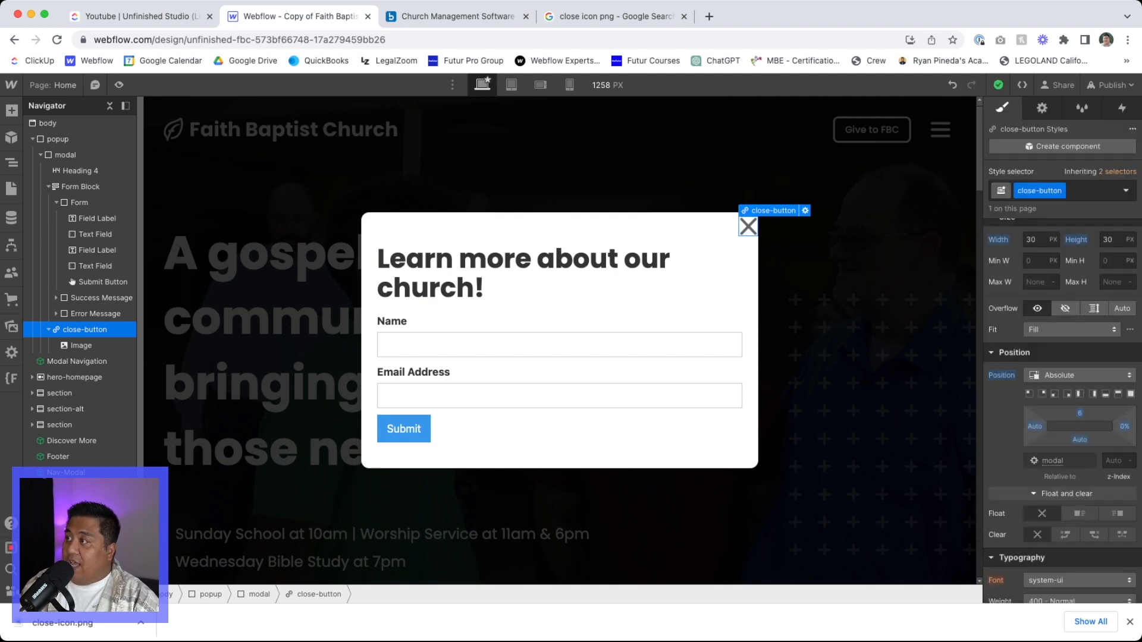
{"action": "left_click", "coordinate": [1124, 426]}
{"action": "type", "text": "6"}
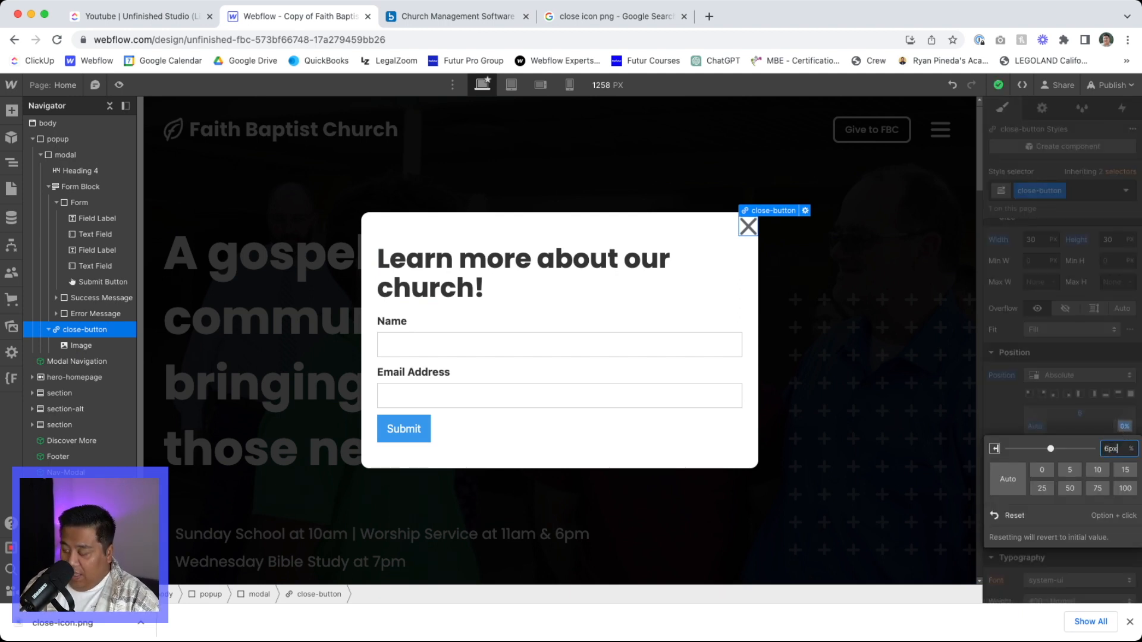
{"action": "type", "text": "px"}
{"action": "key", "text": "Return"}
{"action": "left_click", "coordinate": [720, 462]}
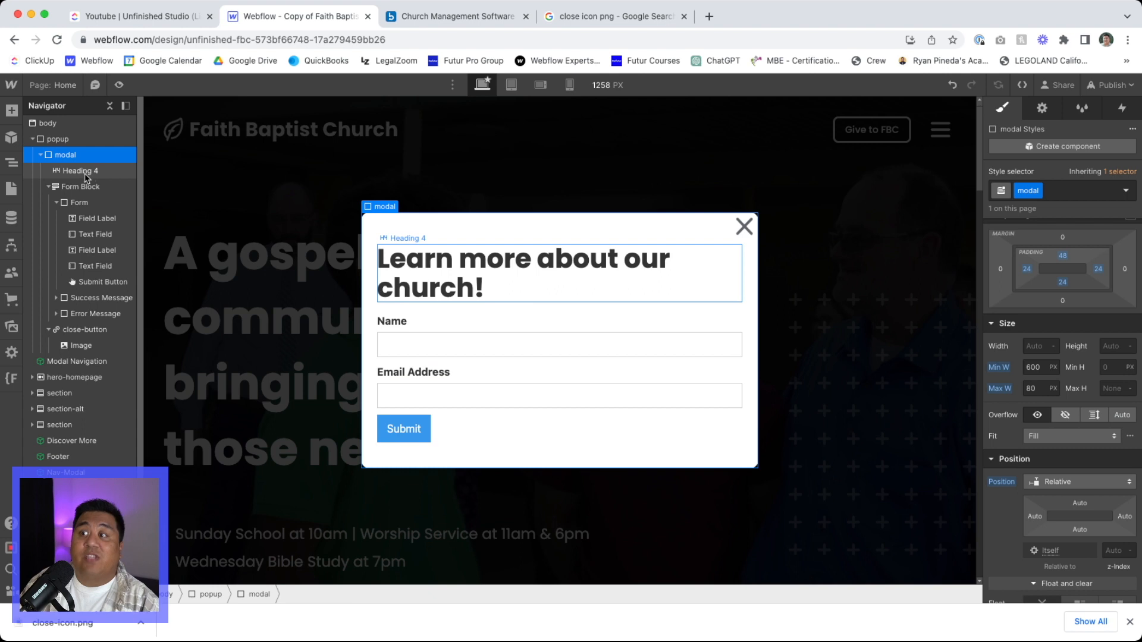
- Set the close-button's top and right offsets within the modal to 12 px
{"action": "left_click", "coordinate": [84, 329]}
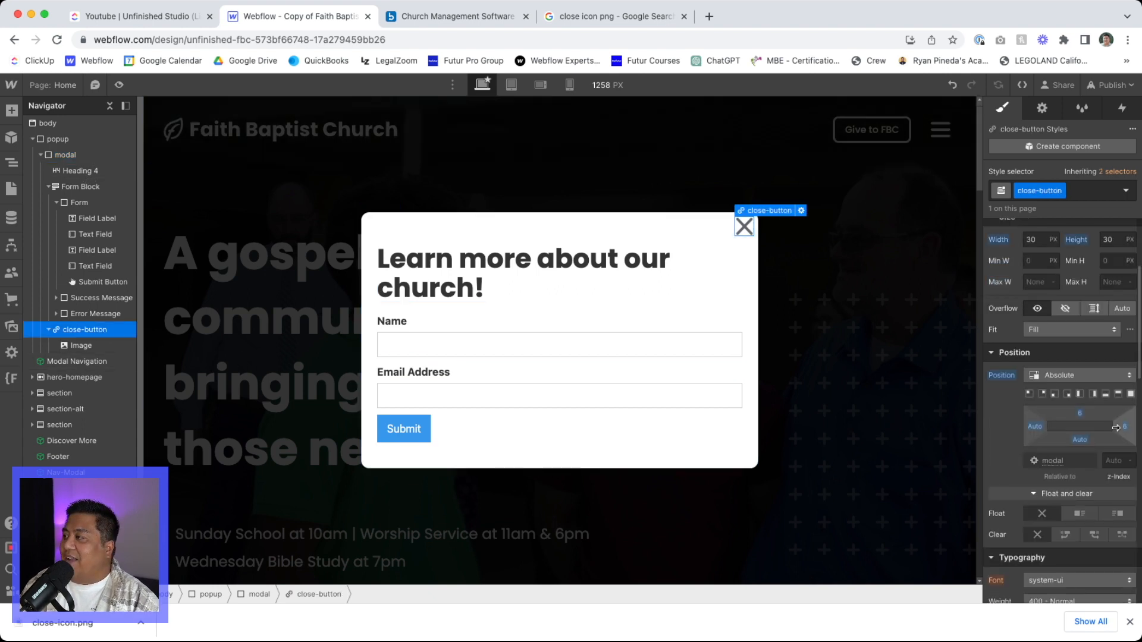
{"action": "left_click", "coordinate": [1082, 413]}
{"action": "type", "text": "12"}
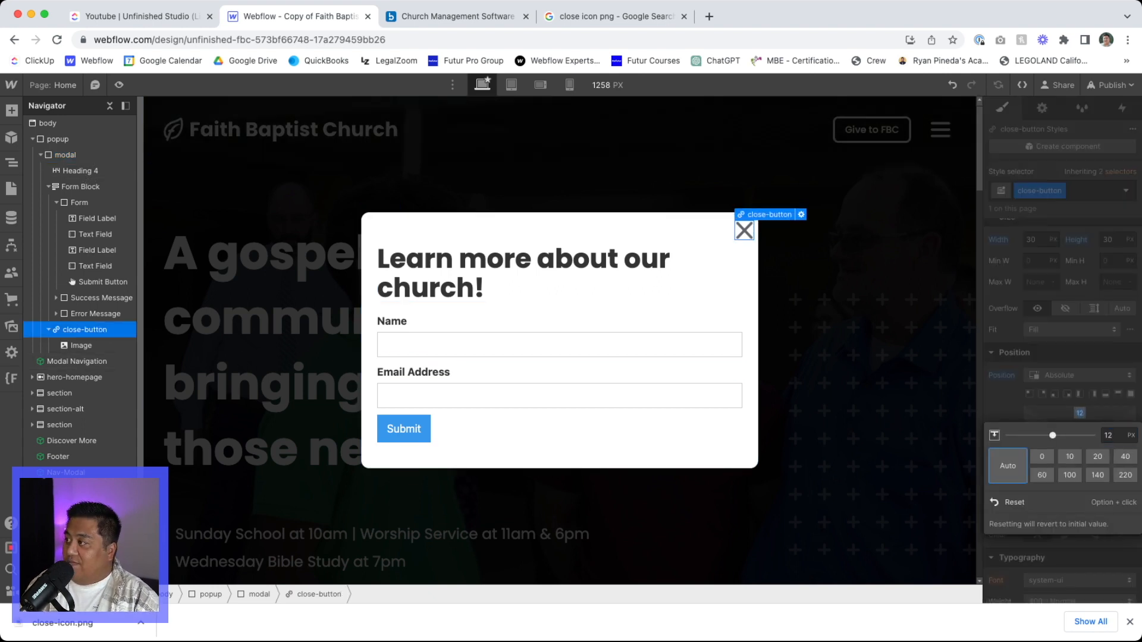
{"action": "left_click", "coordinate": [999, 420]}
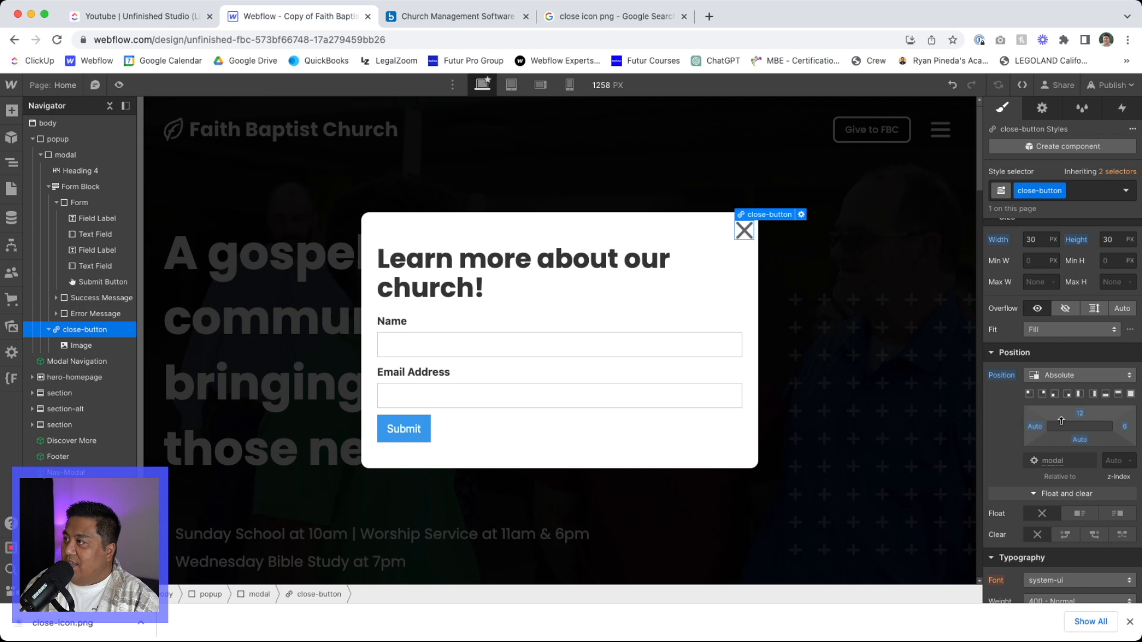
{"action": "left_click", "coordinate": [1125, 427]}
{"action": "type", "text": "12"}
{"action": "key", "text": "Return"}
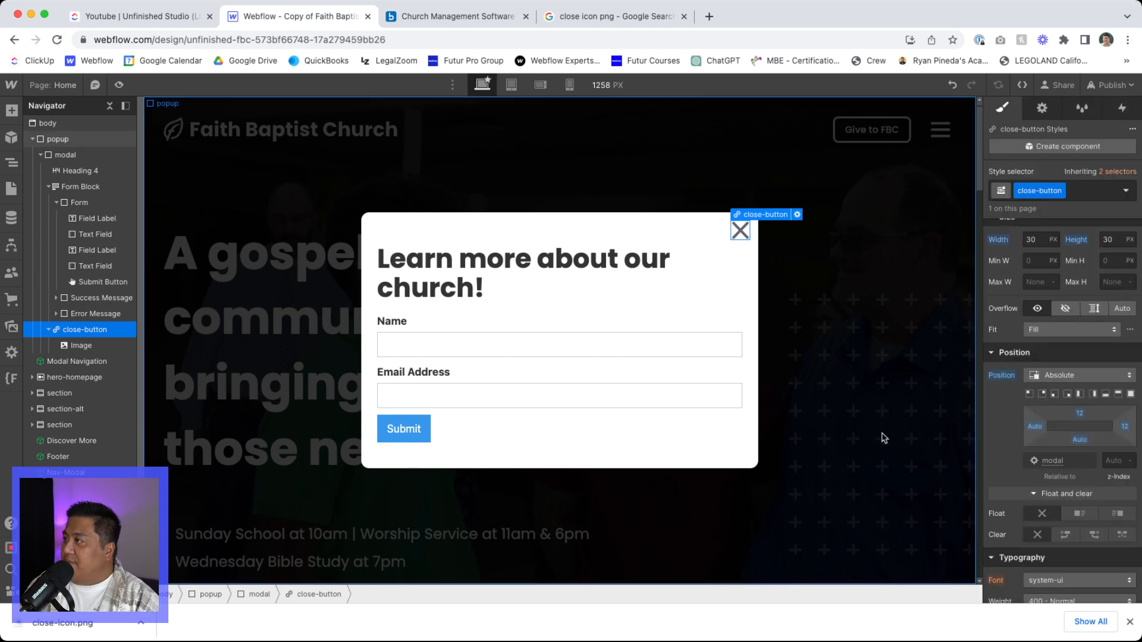
{"action": "left_click", "coordinate": [518, 336]}
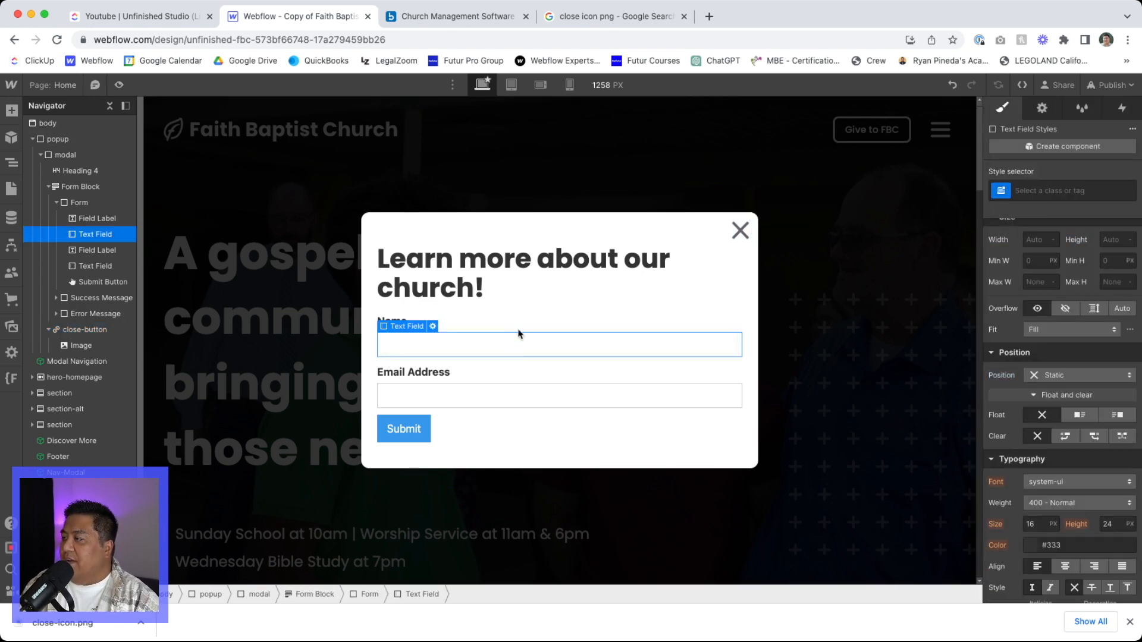
{"action": "left_click", "coordinate": [523, 229]}
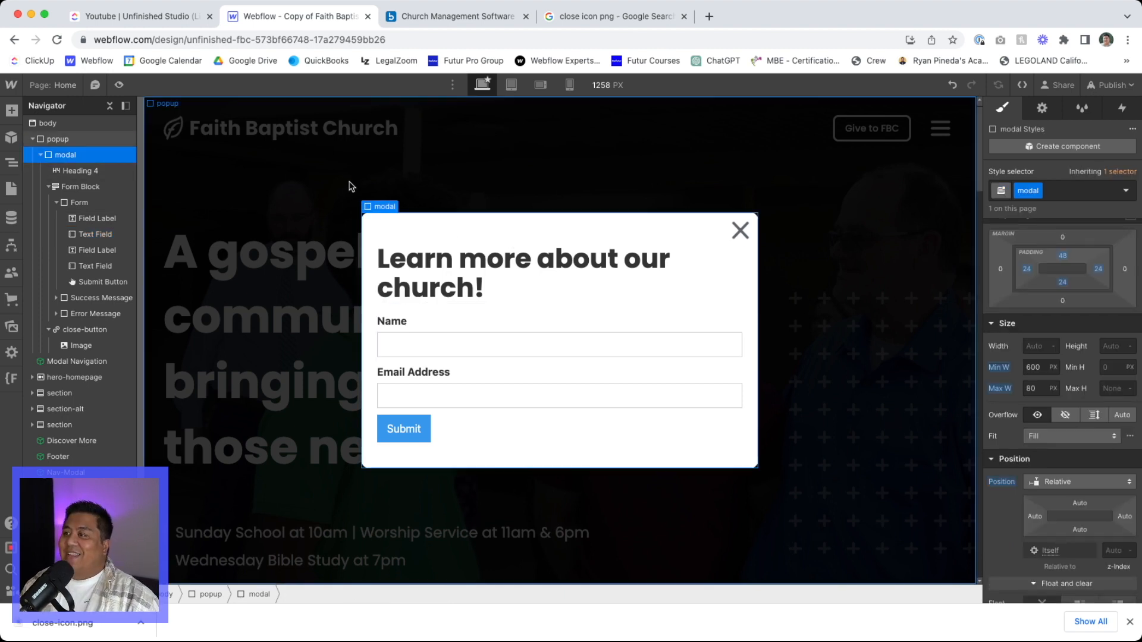
- Add a Page load trigger that starts an animation when the page finishes loading
{"action": "left_click", "coordinate": [83, 140]}
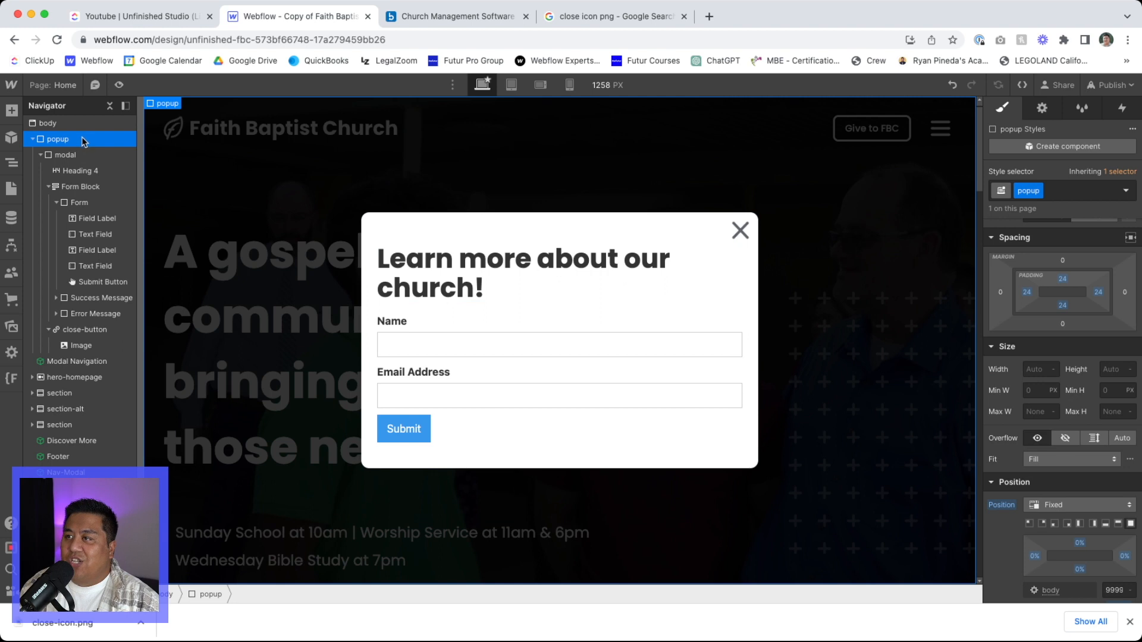
{"action": "left_click", "coordinate": [1122, 109]}
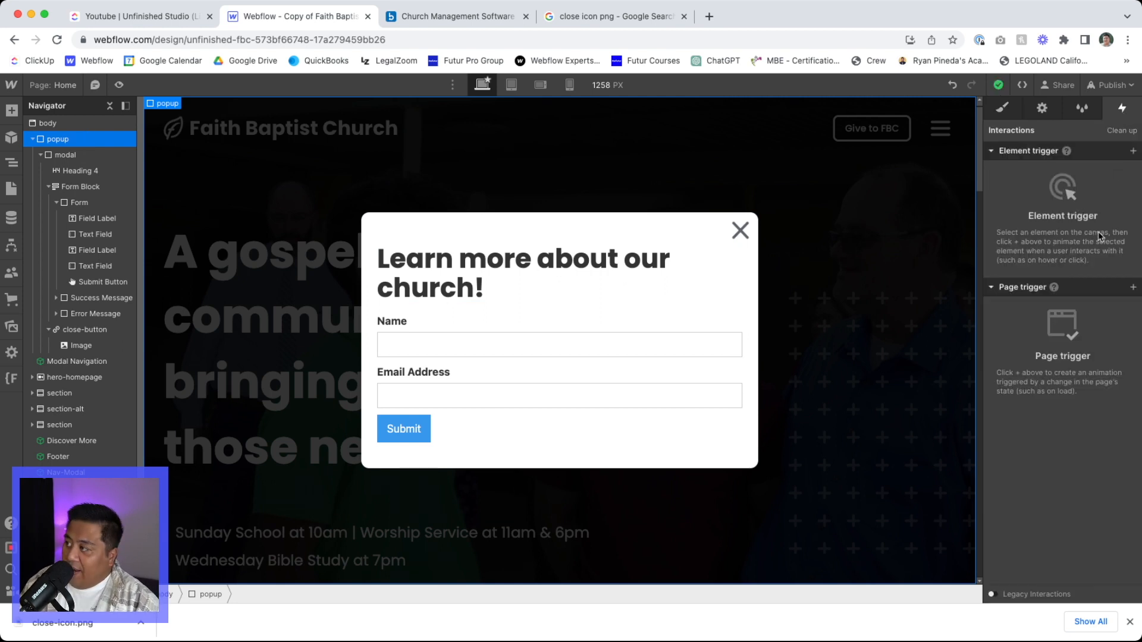
{"action": "left_click", "coordinate": [1130, 288]}
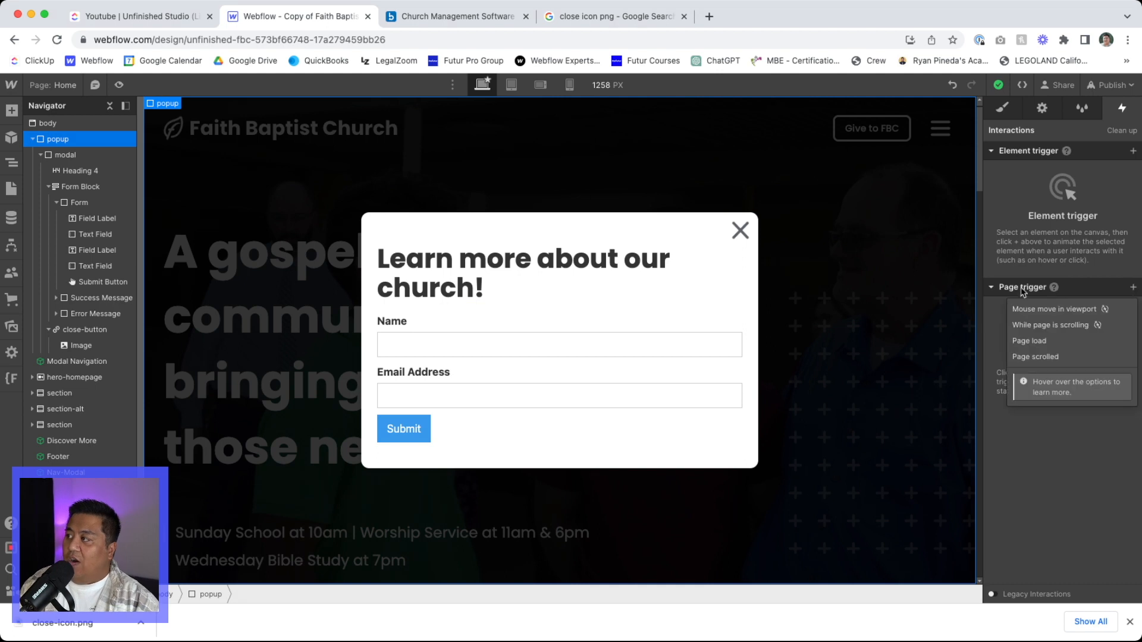
{"action": "left_click", "coordinate": [1027, 345]}
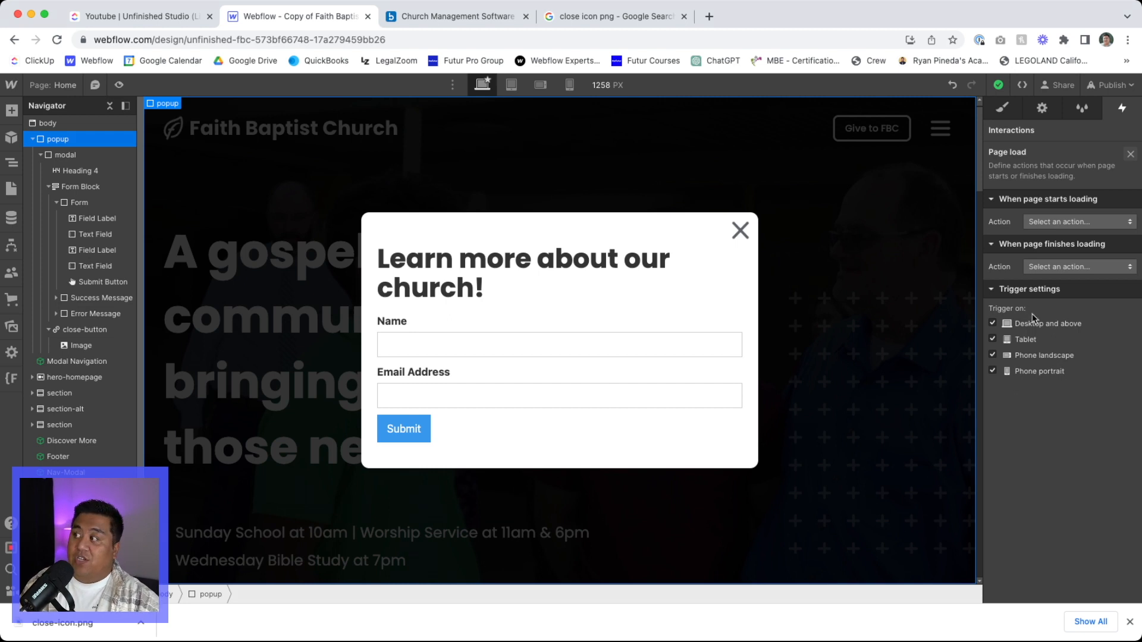
{"action": "left_click", "coordinate": [1068, 270]}
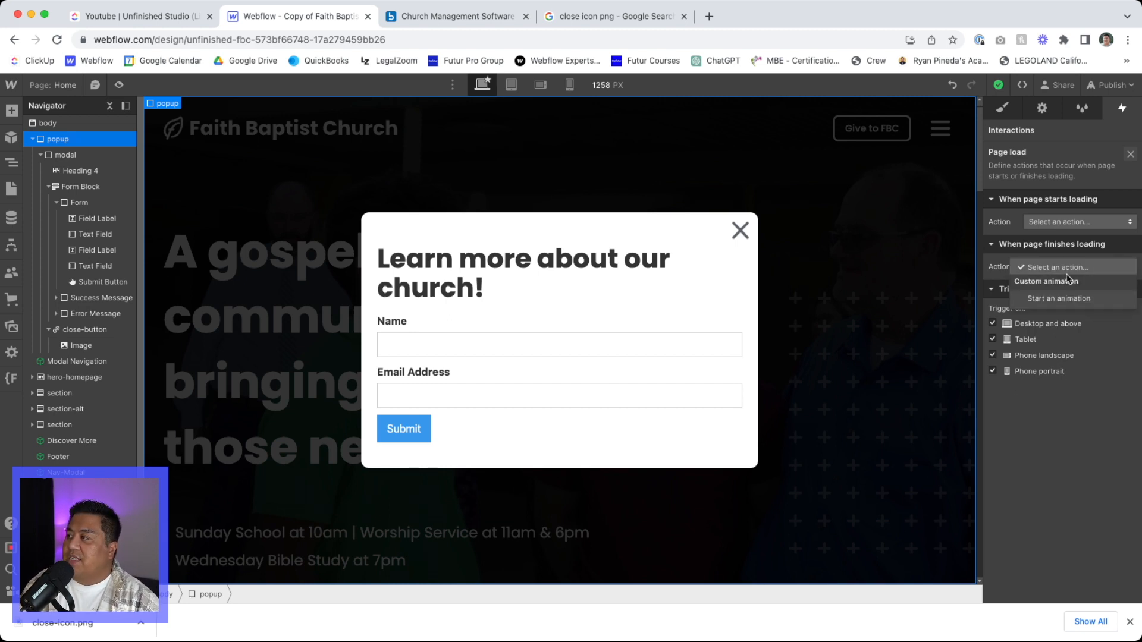
{"action": "left_click", "coordinate": [1066, 299]}
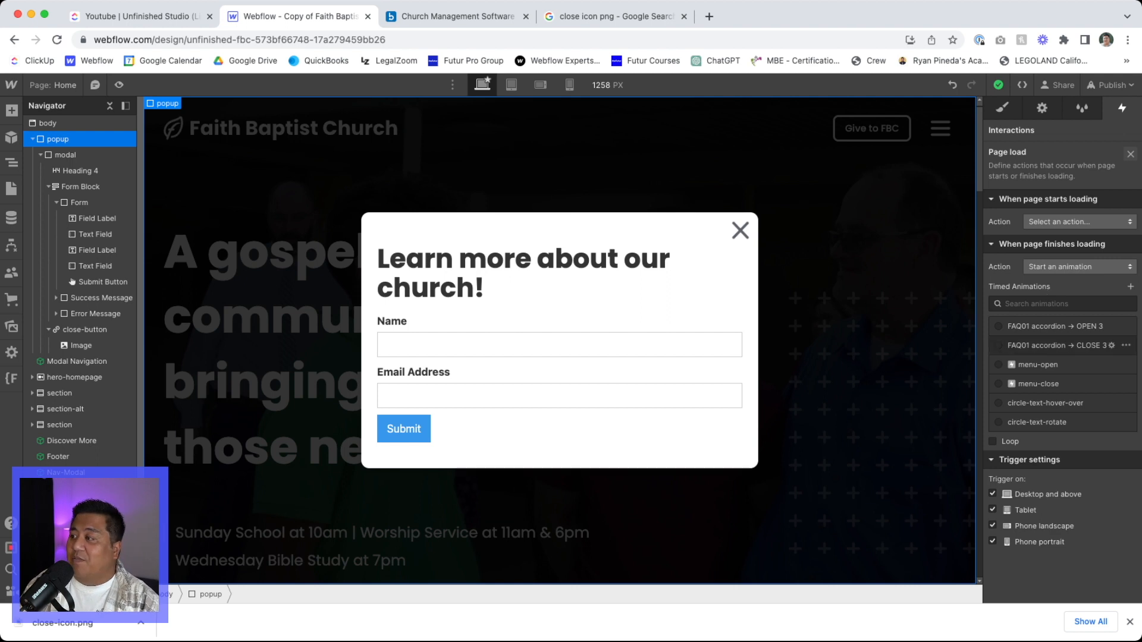
- Create a new timed animation named "Popup SHOW" for the finished page load
{"action": "left_click", "coordinate": [1129, 621]}
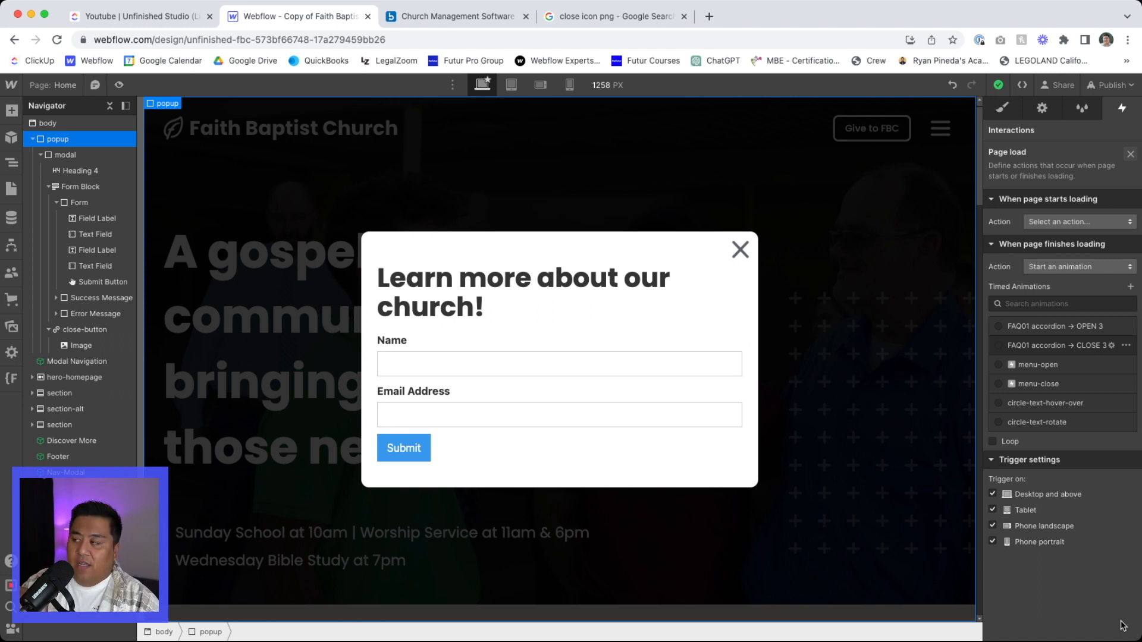
{"action": "left_click", "coordinate": [1130, 287]}
{"action": "type", "text": "Popup SHOW"}
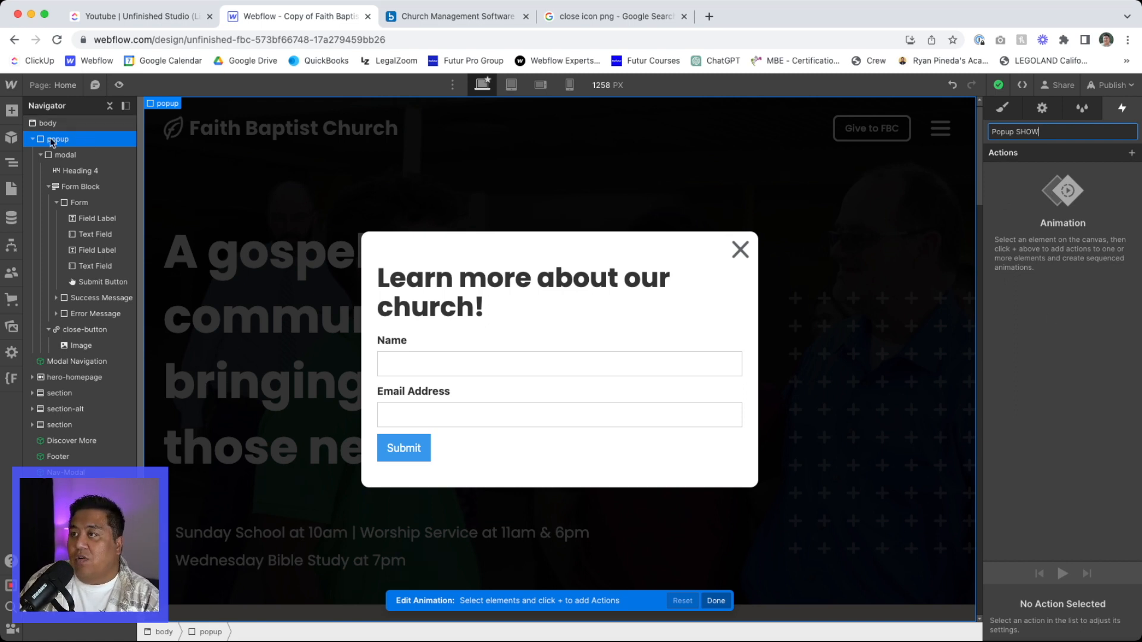
{"action": "left_click", "coordinate": [1131, 154]}
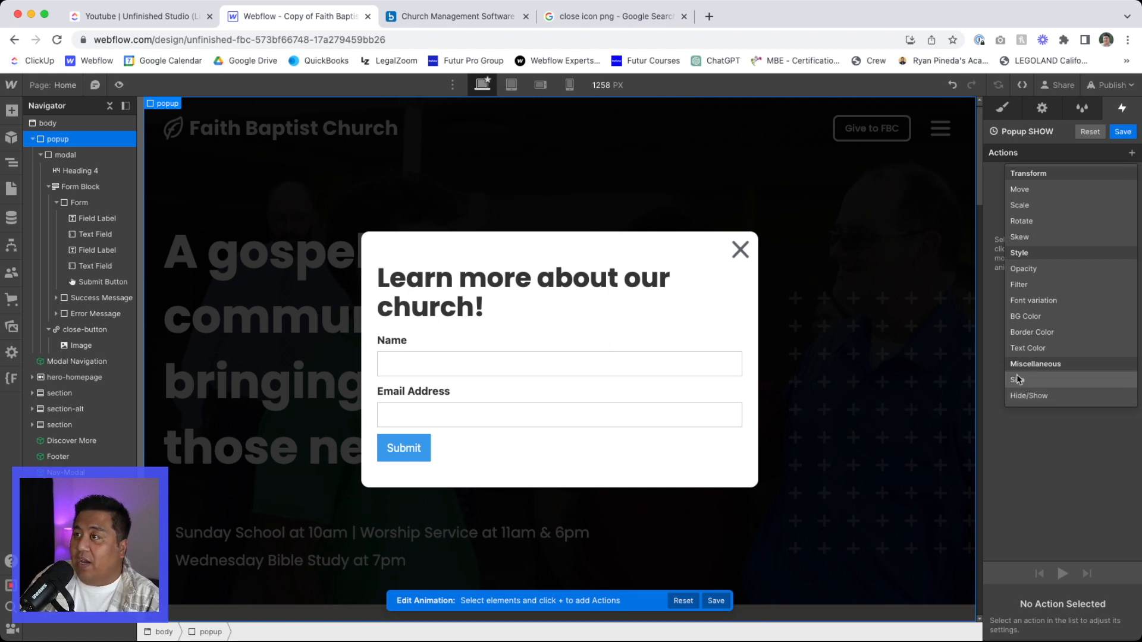
{"action": "left_click", "coordinate": [946, 160]}
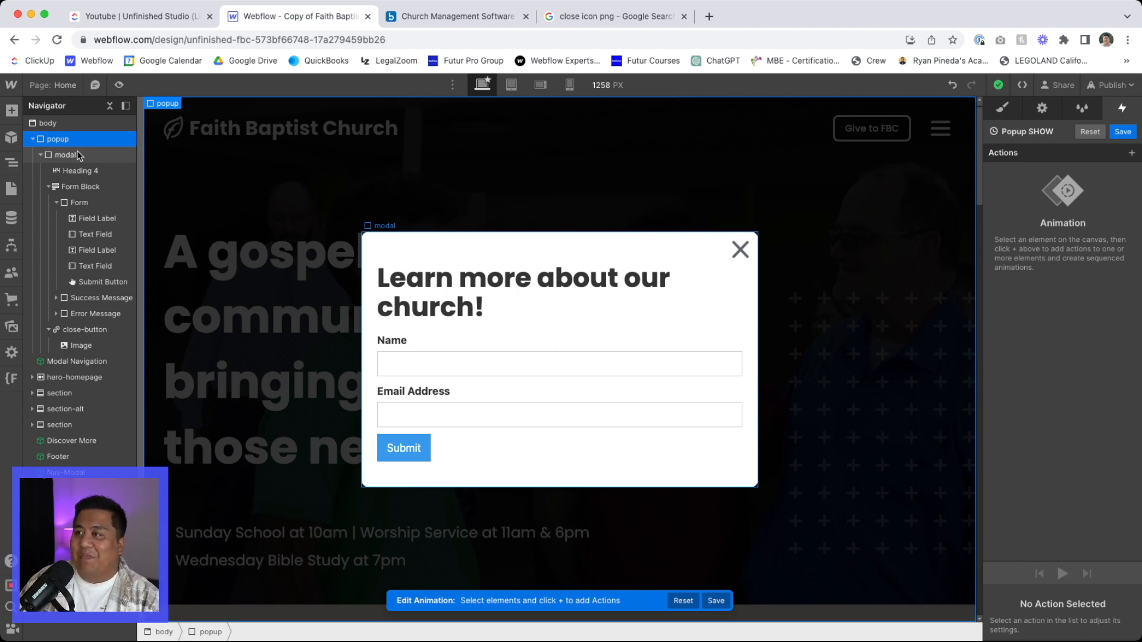
- Add a Move action for the modal with a 30 px vertical offset and make it an initial state
{"action": "left_click", "coordinate": [74, 156]}
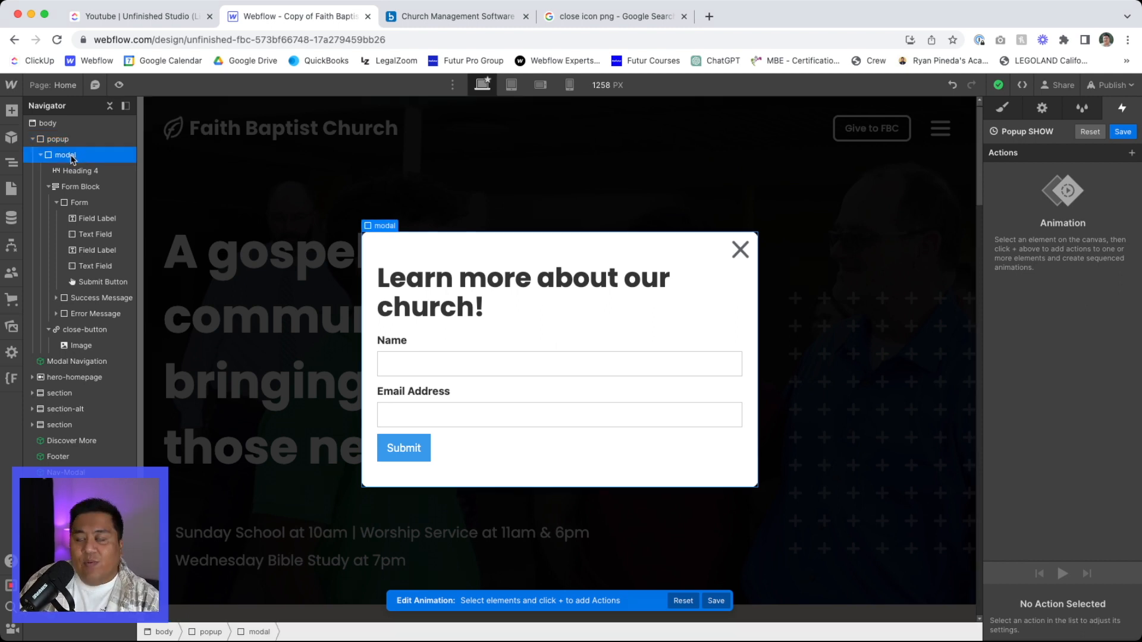
{"action": "left_click", "coordinate": [1130, 154]}
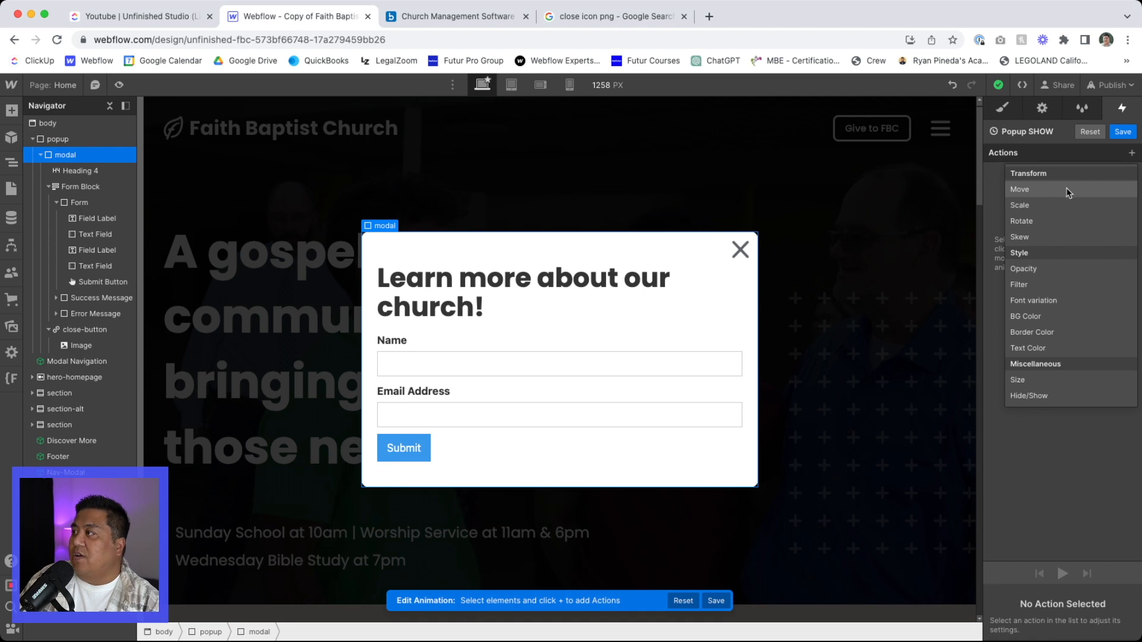
{"action": "left_click", "coordinate": [1066, 191]}
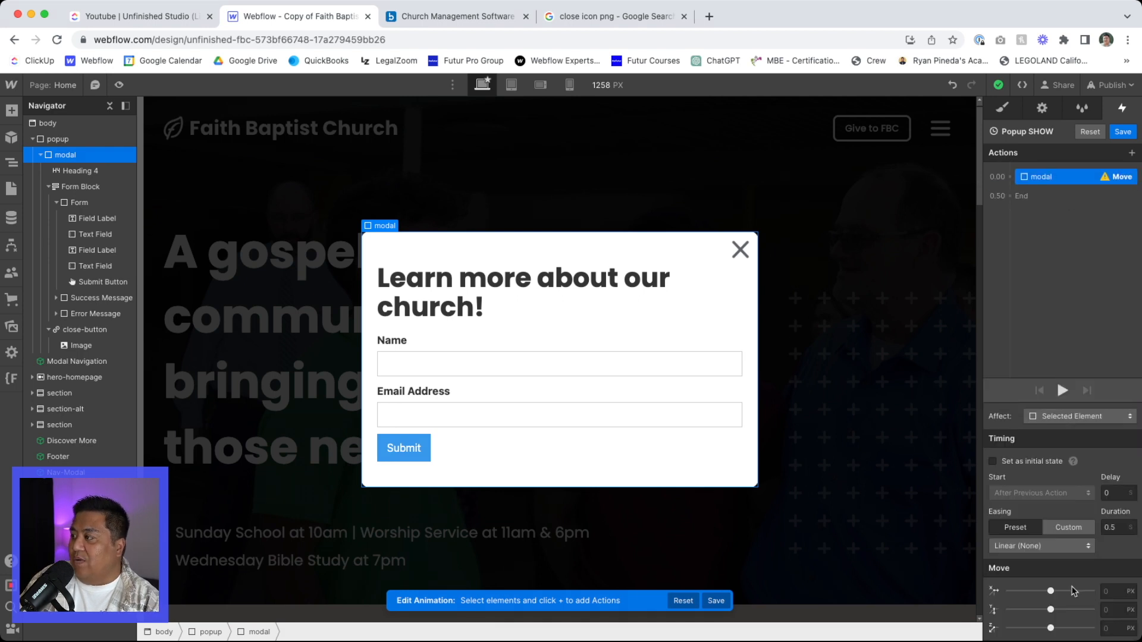
{"action": "left_click", "coordinate": [1102, 609]}
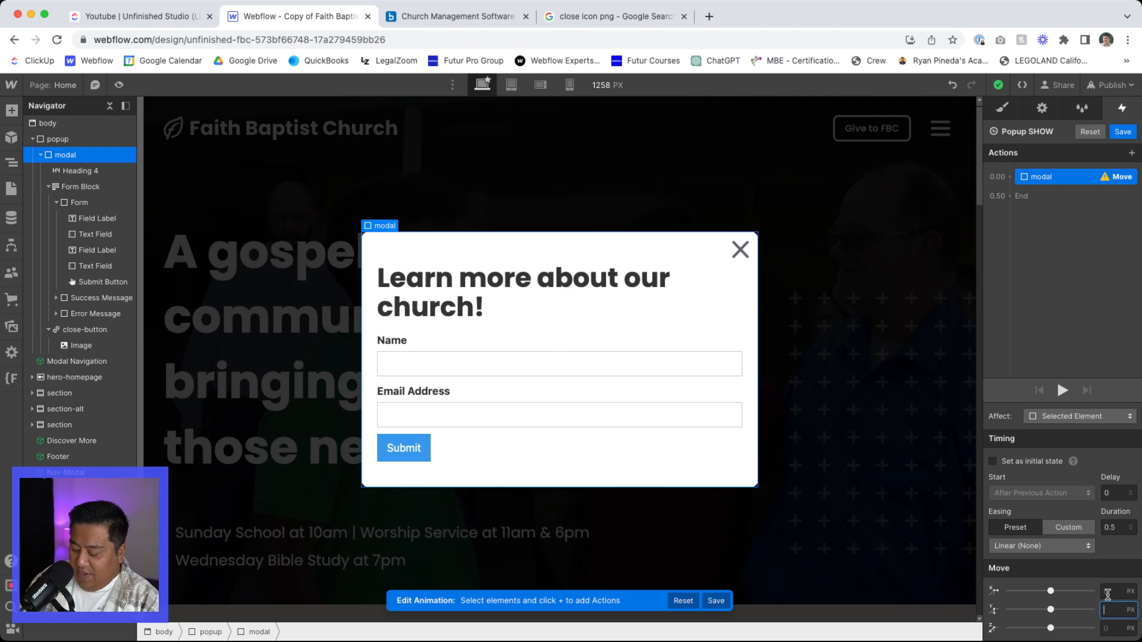
{"action": "type", "text": "30"}
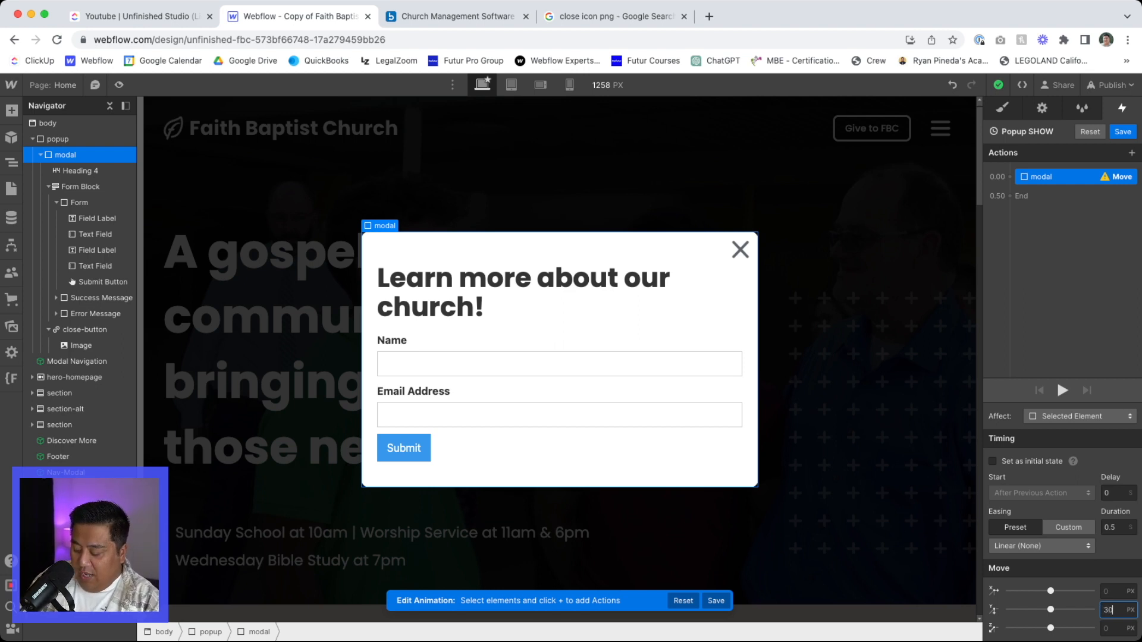
{"action": "type", "text": "px"}
{"action": "key", "text": "Return"}
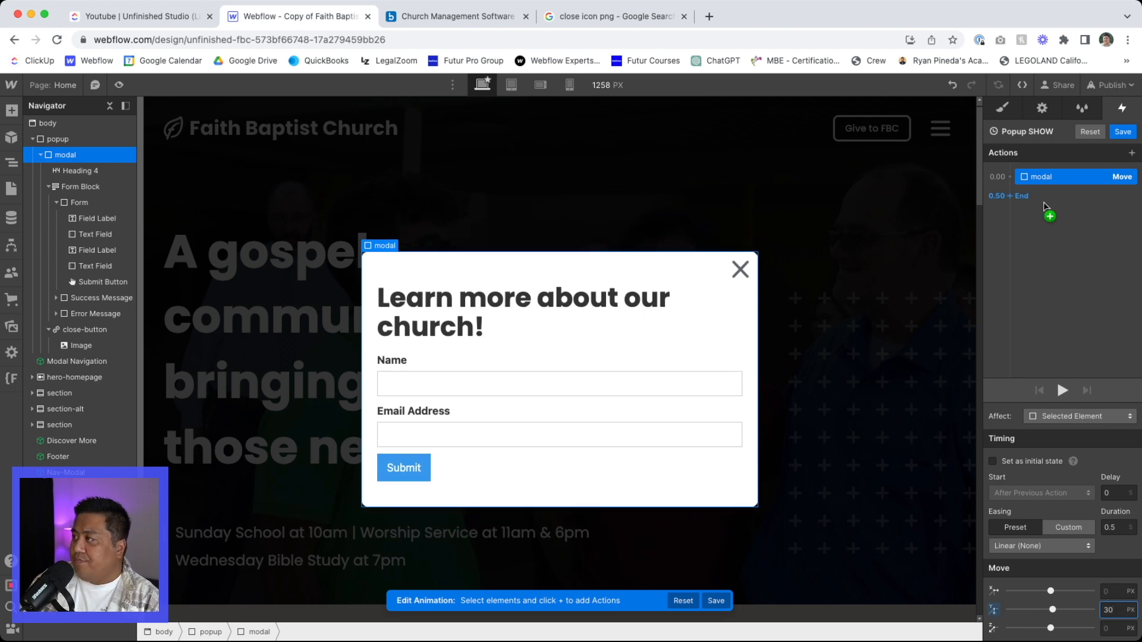
{"action": "left_click", "coordinate": [1033, 463]}
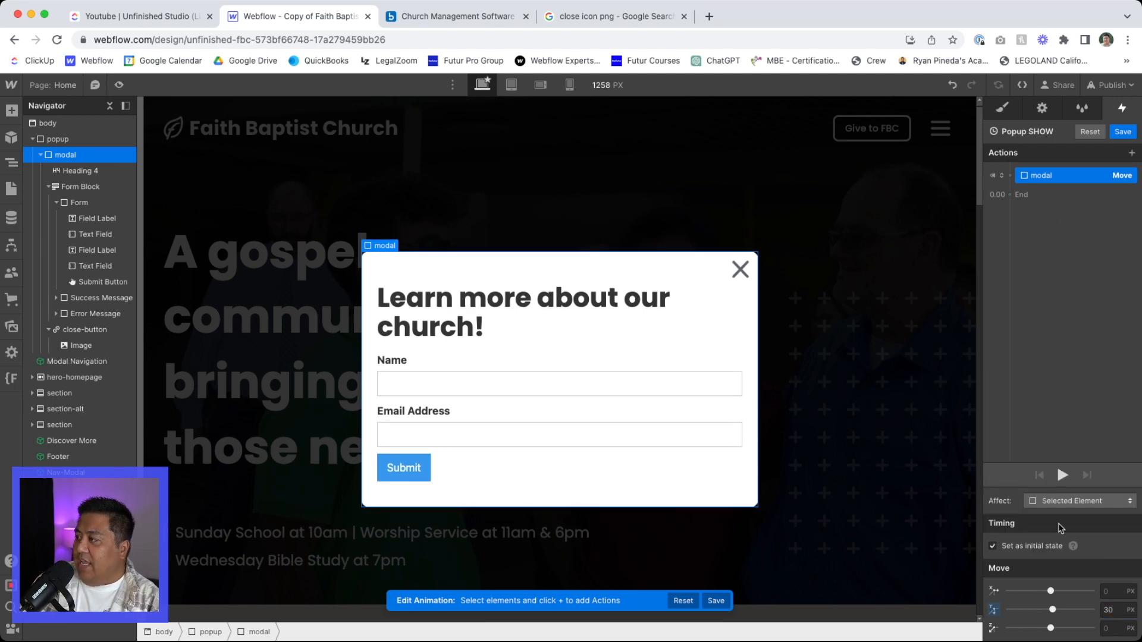
{"action": "right_click", "coordinate": [1042, 175]}
{"action": "left_click", "coordinate": [1122, 206]}
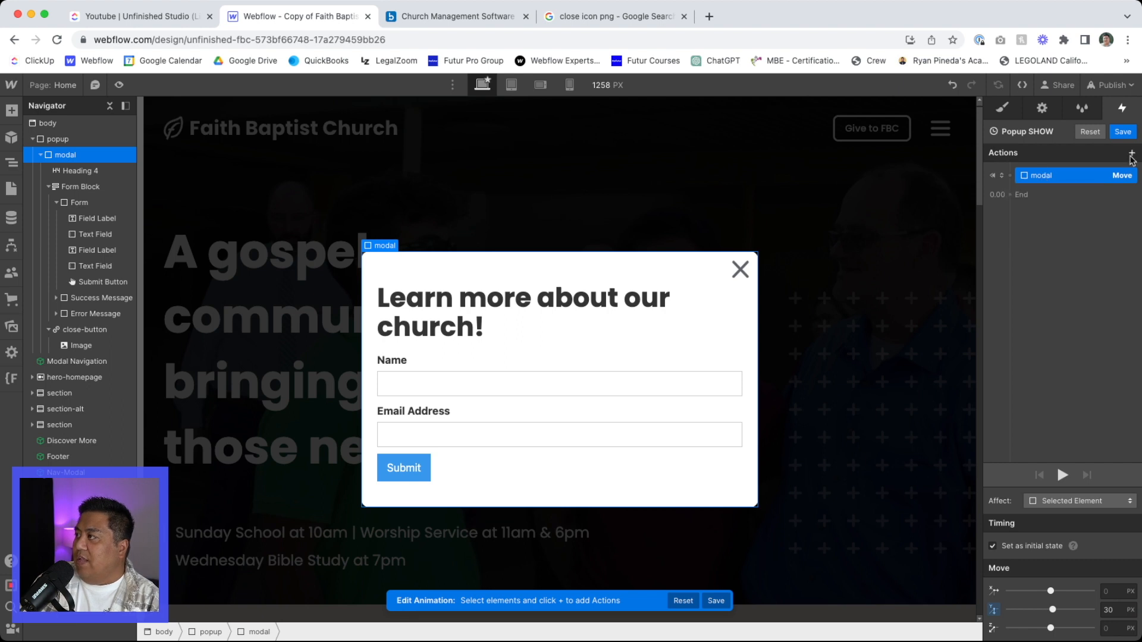
- Add an Opacity action of 0% for the modal and group it with the initial-state Move action
{"action": "left_click", "coordinate": [1132, 153]}
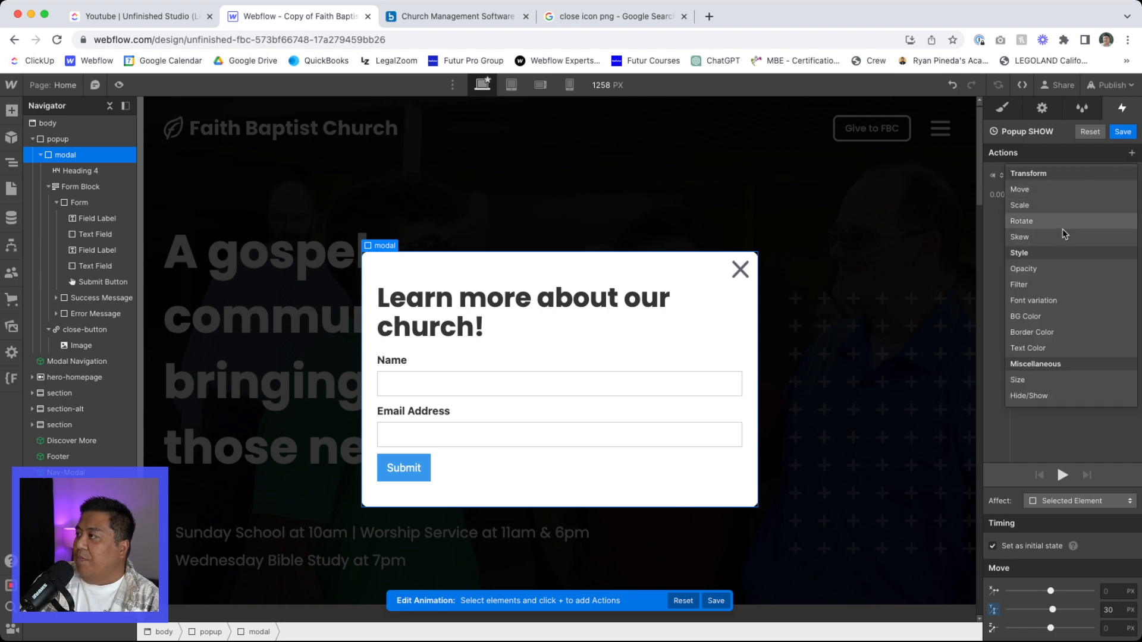
{"action": "left_click", "coordinate": [1056, 268]}
{"action": "left_click_drag", "start_coordinate": [1089, 633], "coordinate": [944, 626]}
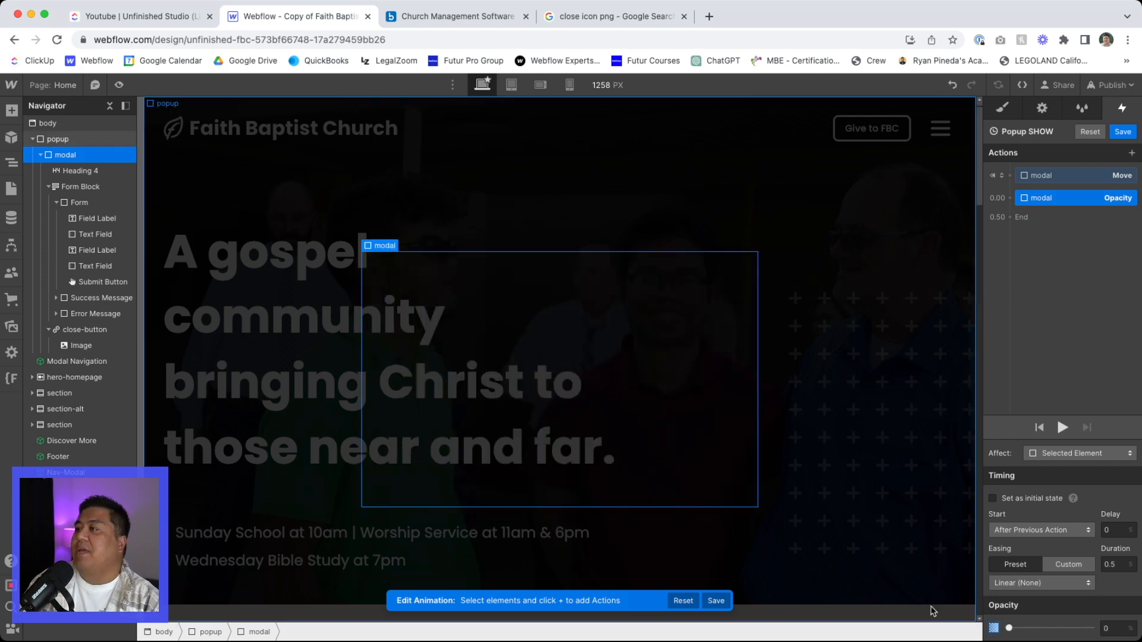
{"action": "mouse_move", "coordinate": [1050, 201]}
{"action": "left_mouse_down"}
{"action": "mouse_move", "coordinate": [1035, 194]}
{"action": "mouse_move", "coordinate": [1057, 181]}
{"action": "left_mouse_up"}
- Add an Opacity action of 0% for the popup and include it in the initial-state group
{"action": "left_click", "coordinate": [114, 141]}
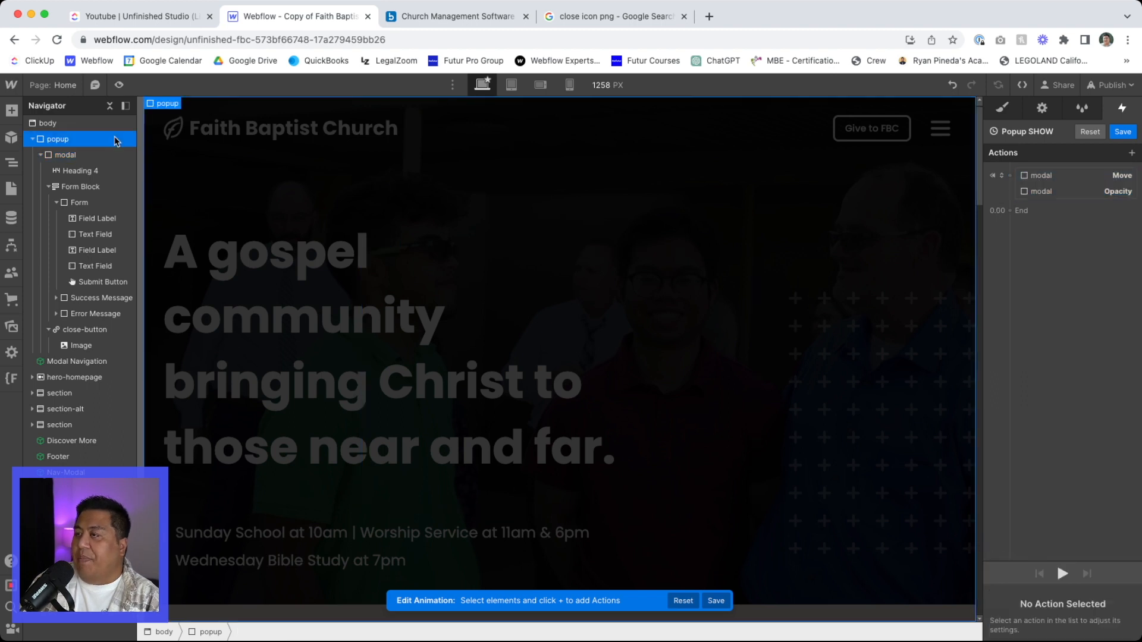
{"action": "left_click", "coordinate": [1131, 153]}
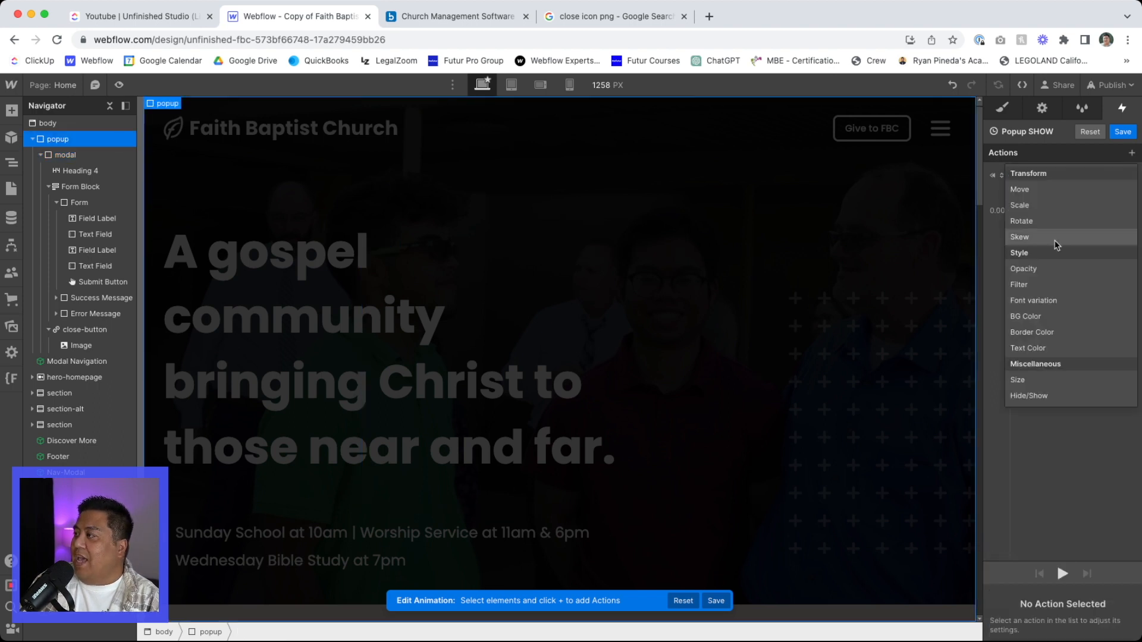
{"action": "left_click", "coordinate": [1048, 271]}
{"action": "left_click_drag", "start_coordinate": [1090, 628], "coordinate": [1009, 627]}
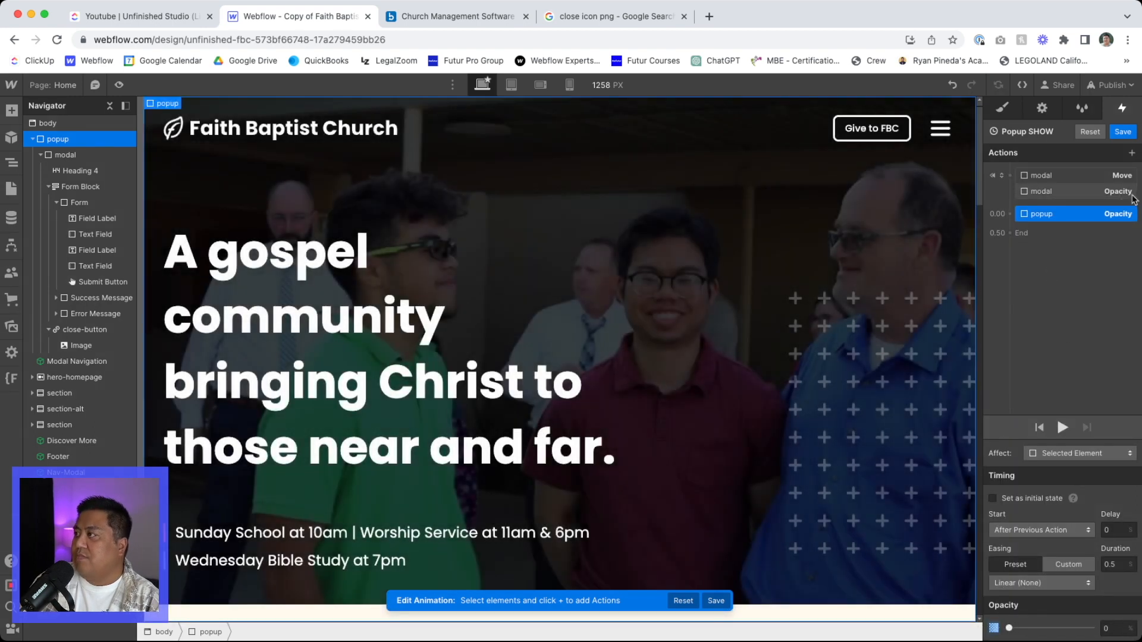
{"action": "left_click_drag", "start_coordinate": [1088, 222], "coordinate": [1046, 199]}
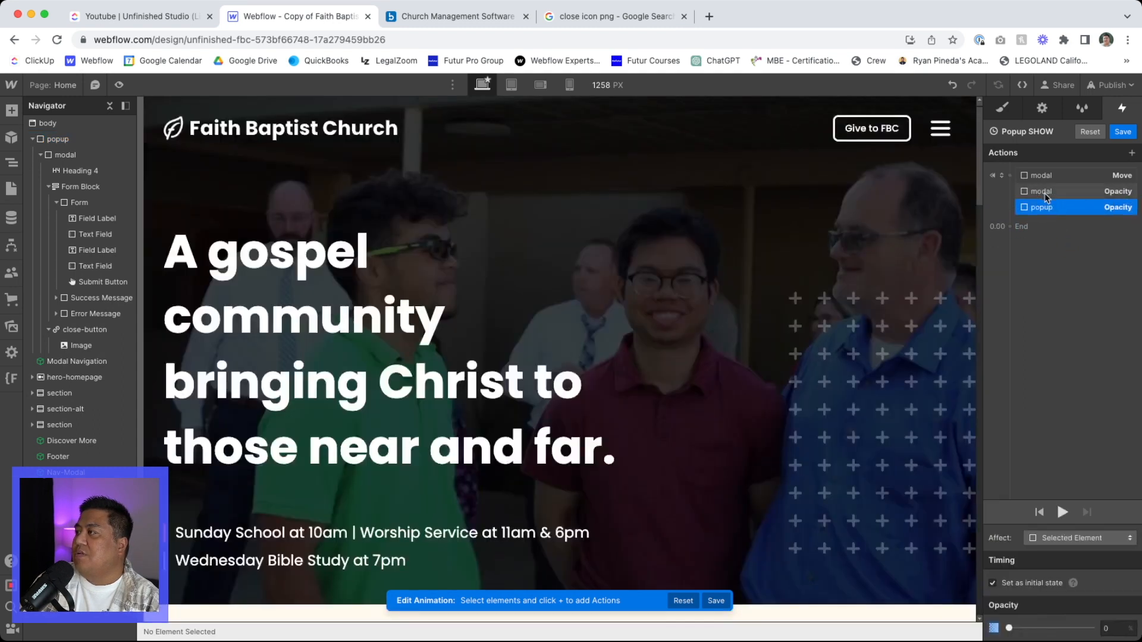
{"action": "left_click", "coordinate": [1131, 154]}
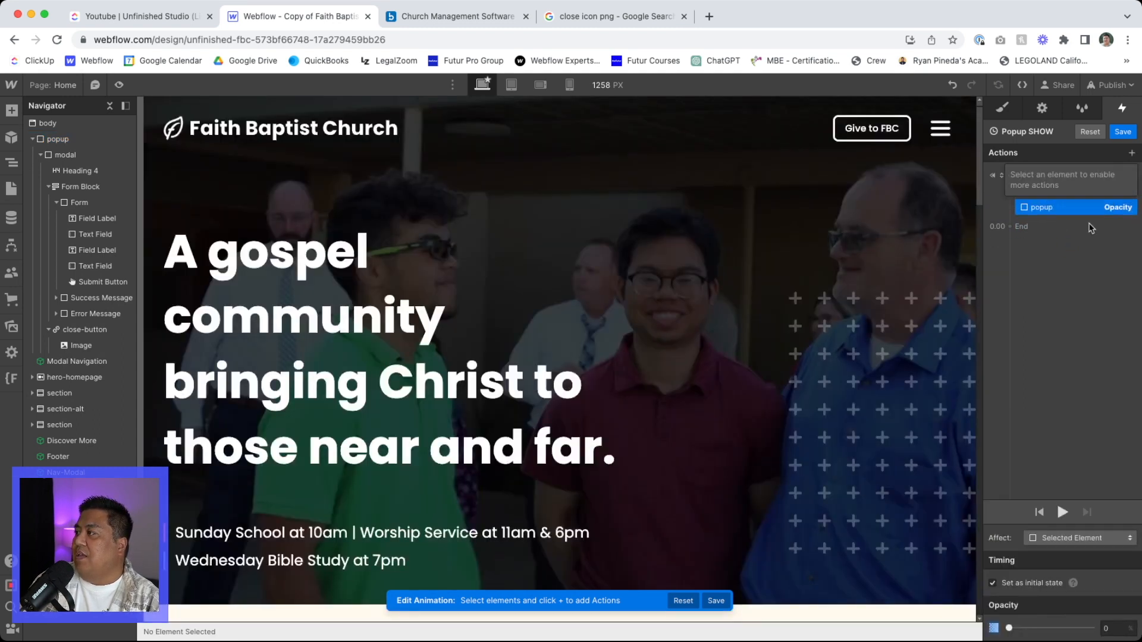
{"action": "left_click", "coordinate": [1132, 154]}
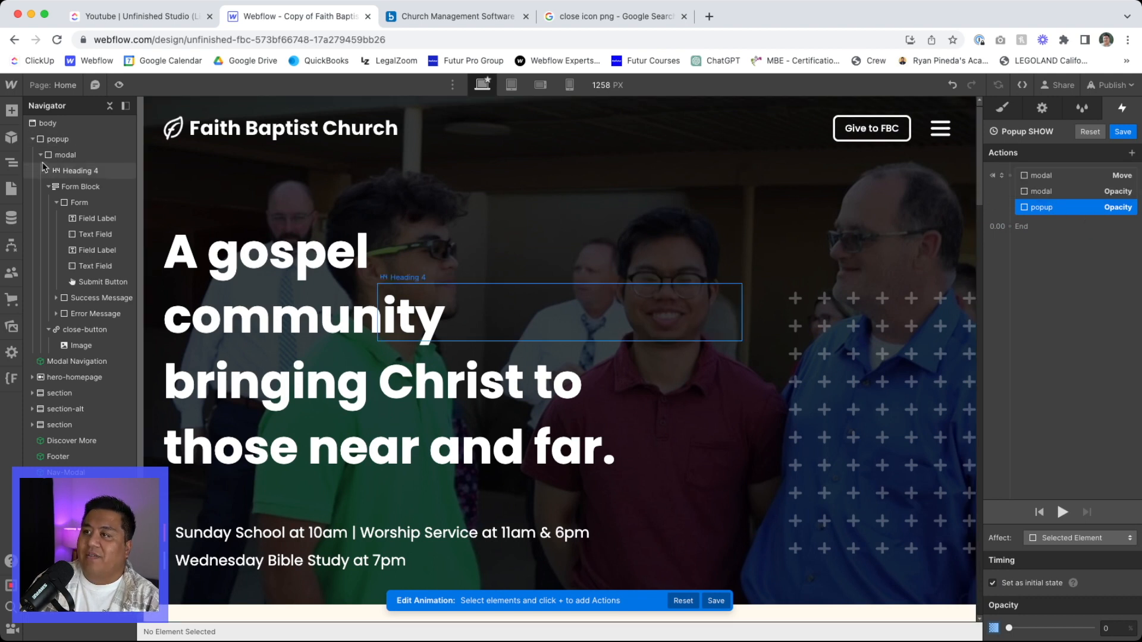
{"action": "left_click", "coordinate": [55, 140]}
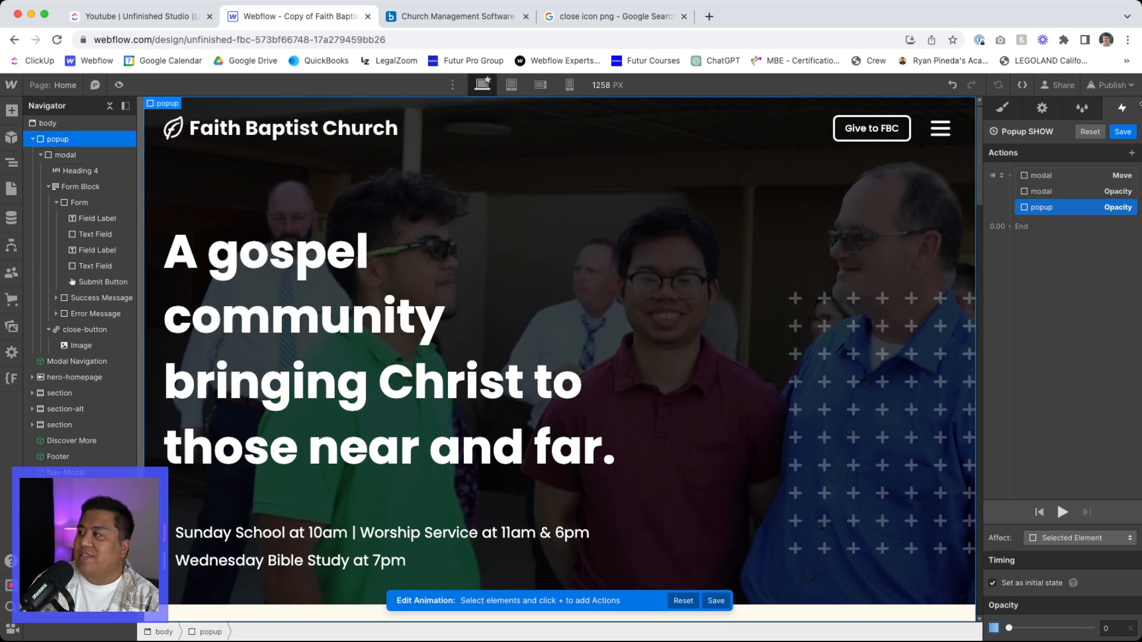
{"action": "left_click", "coordinate": [1132, 153]}
{"action": "left_click", "coordinate": [1048, 395]}
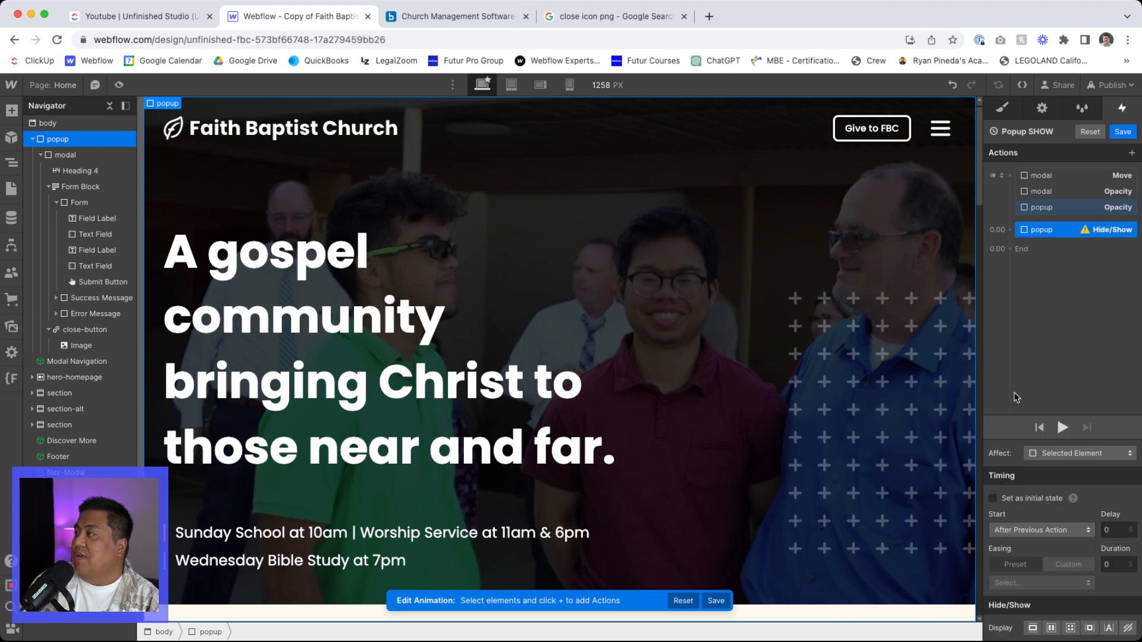
{"action": "left_click_drag", "start_coordinate": [1043, 231], "coordinate": [1054, 212]}
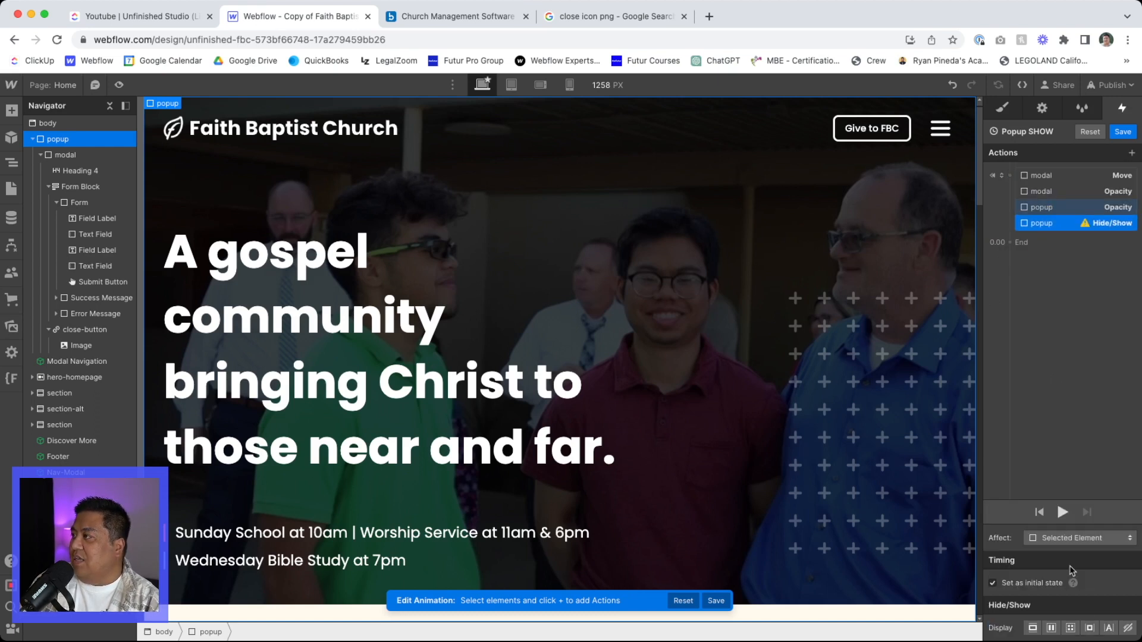
{"action": "left_click", "coordinate": [1127, 628]}
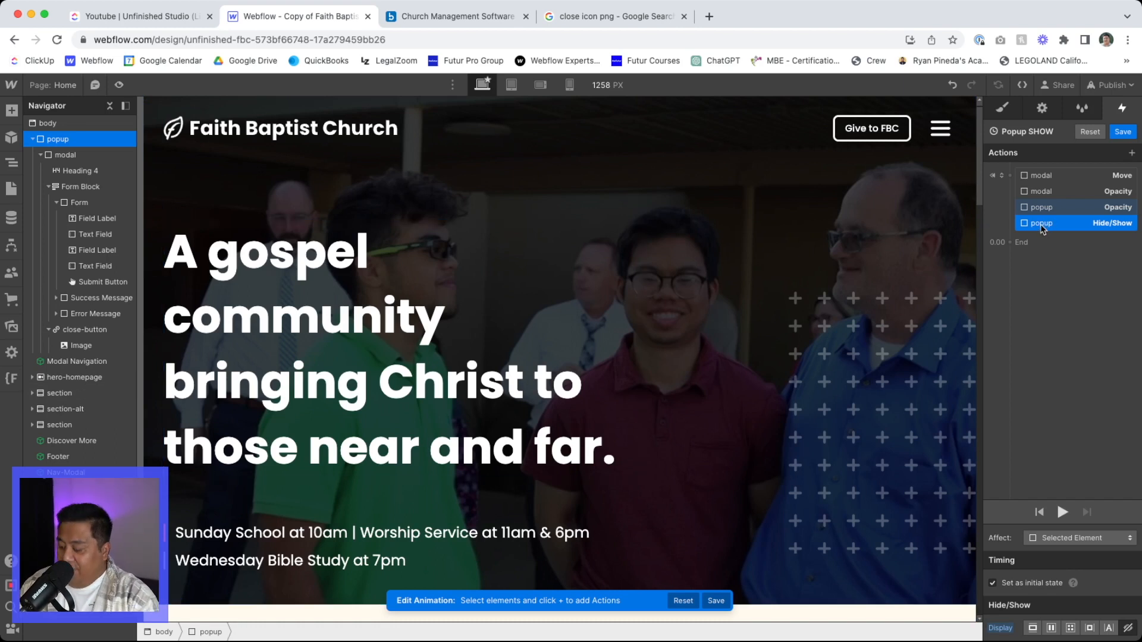
{"action": "key", "text": "Delete"}
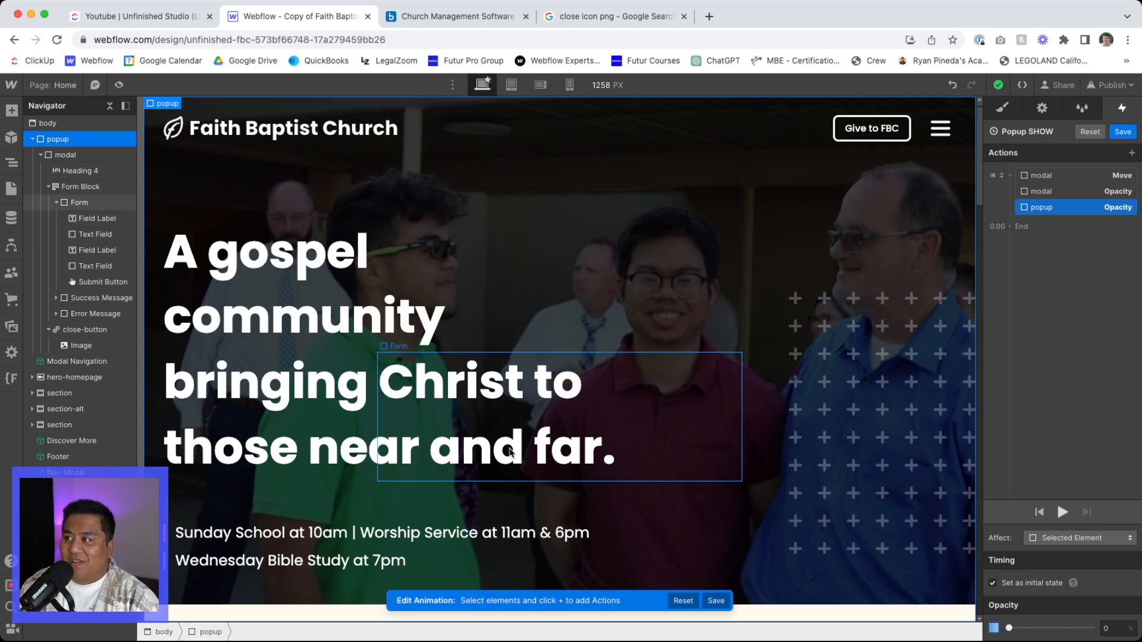
- Add a Hide/Show action for the popup as an initial state with its display set to None
{"action": "left_click", "coordinate": [1131, 153]}
{"action": "left_click", "coordinate": [1088, 393]}
{"action": "left_click_drag", "start_coordinate": [1060, 231], "coordinate": [1062, 208]}
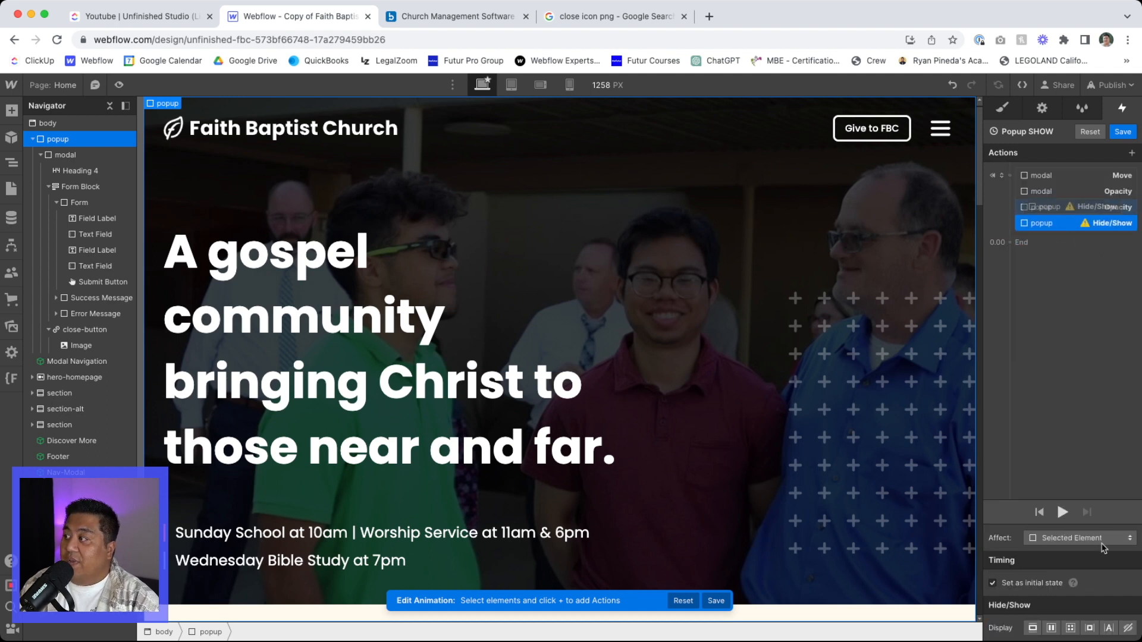
{"action": "left_click", "coordinate": [1126, 629]}
{"action": "scroll", "coordinate": [474, 447], "scroll_direction": "down", "scroll_amount": 3}
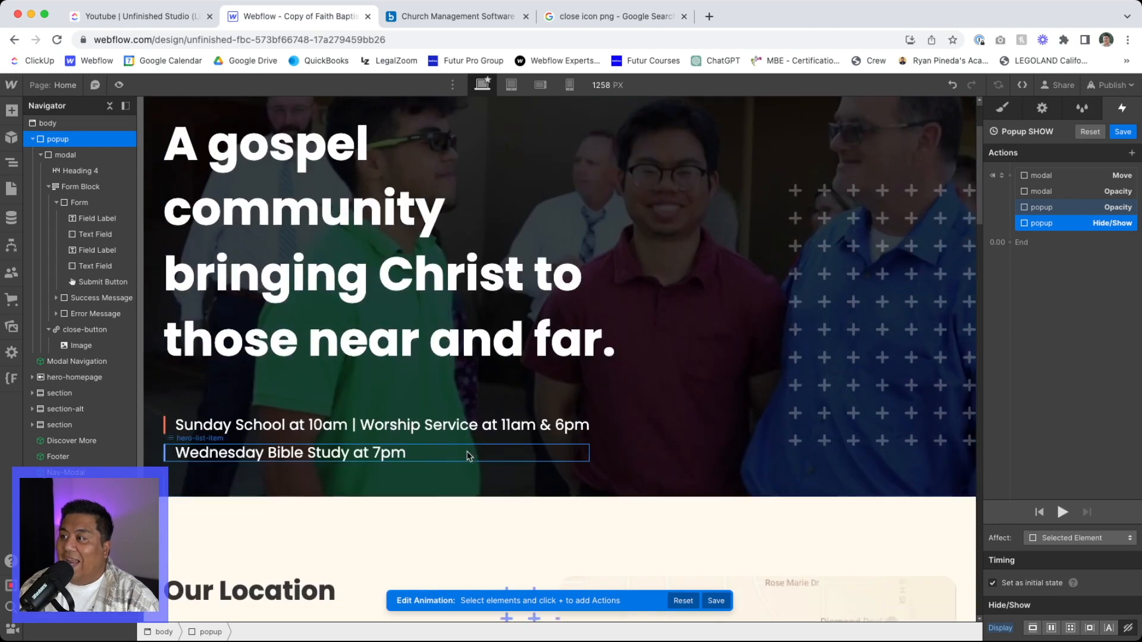
- Duplicate all four initial-state actions of the Popup SHOW animation as a second group
{"action": "left_click", "coordinate": [1066, 176], "text": "shift"}
{"action": "right_click", "coordinate": [1058, 173]}
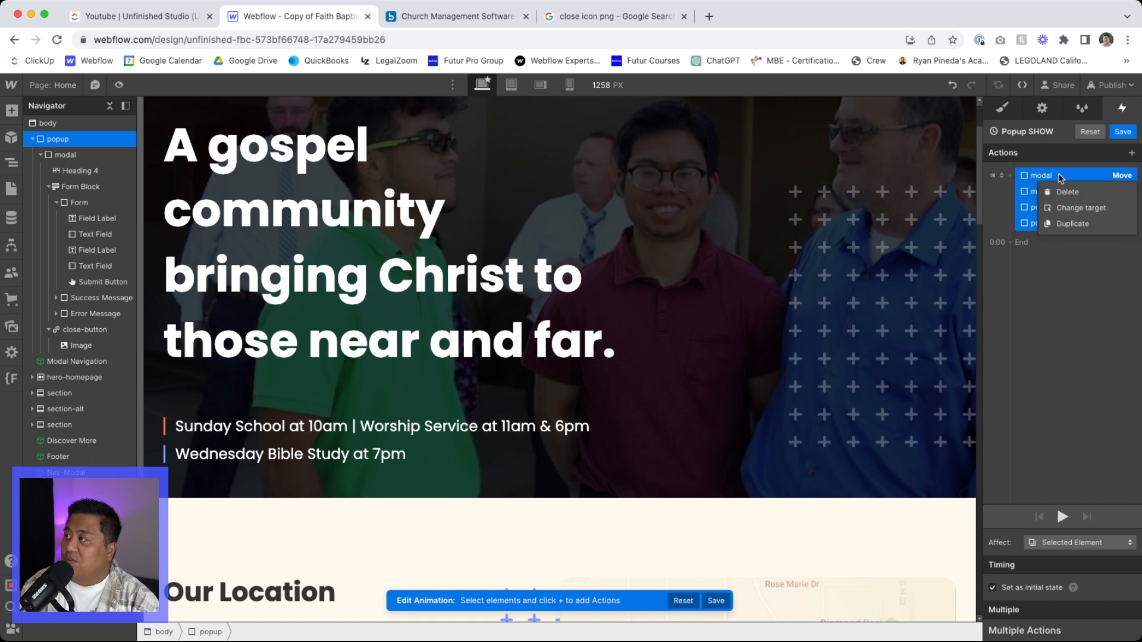
{"action": "left_click", "coordinate": [1067, 225]}
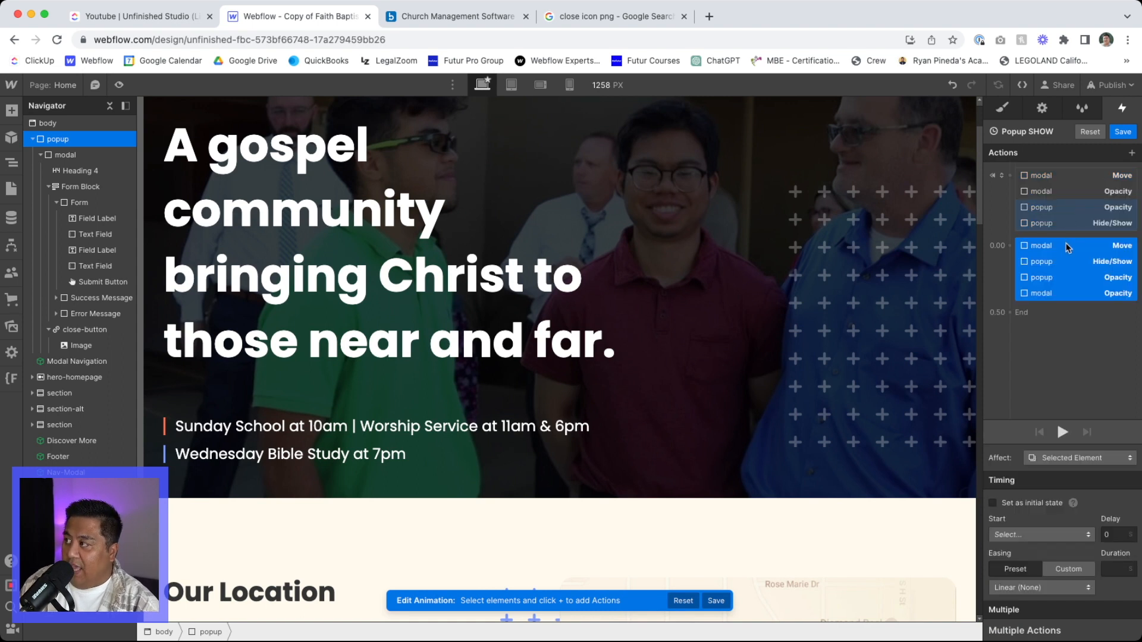
{"action": "left_click", "coordinate": [1066, 246]}
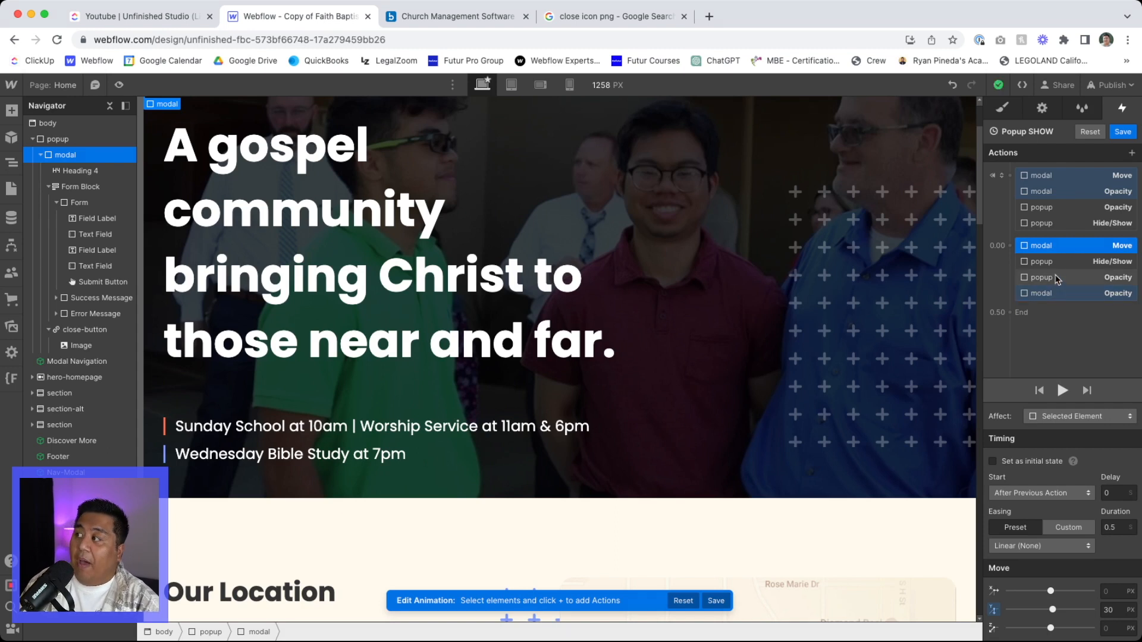
- Move the copied popup Hide/Show action ahead of the other copied actions and set its display to Flex
{"action": "left_click", "coordinate": [1057, 263]}
{"action": "left_click_drag", "start_coordinate": [1058, 262], "coordinate": [1053, 237]}
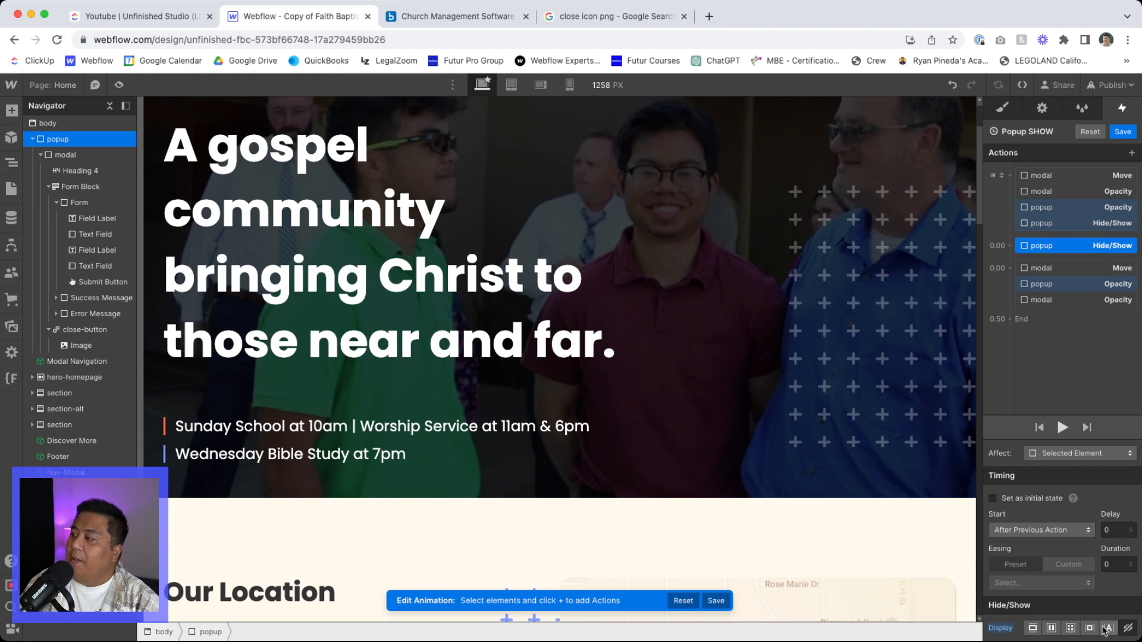
{"action": "left_click", "coordinate": [1052, 629]}
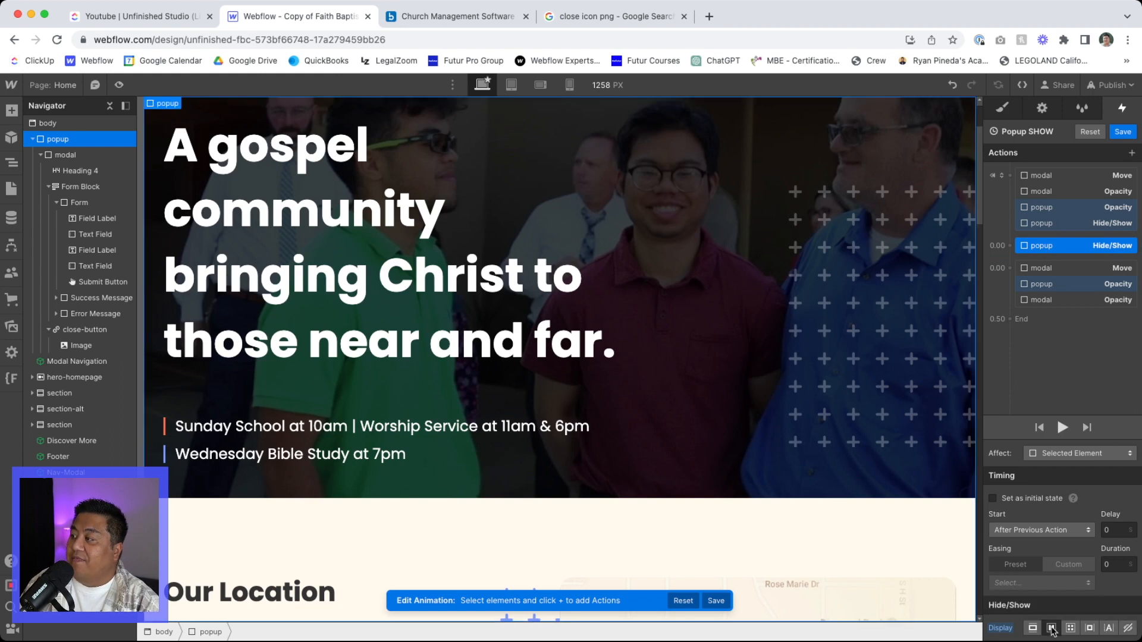
- Give the copied modal Move, popup Opacity and modal Opacity actions a 0.1 s delay and a 0.3 s duration
{"action": "left_click", "coordinate": [1054, 270]}
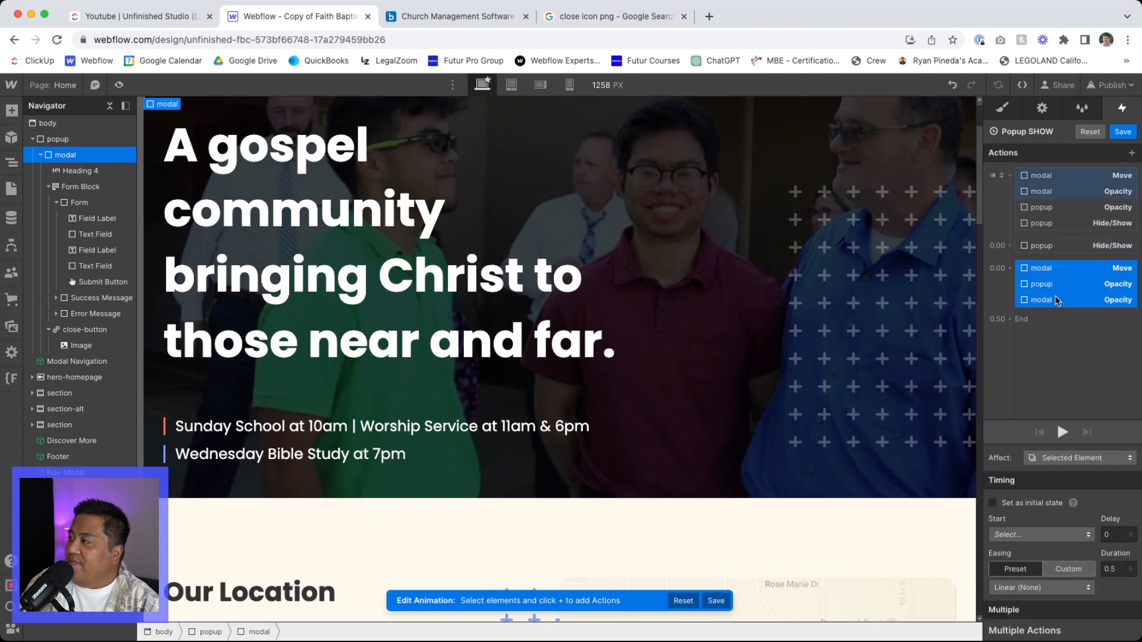
{"action": "left_click", "coordinate": [1112, 534]}
{"action": "type", "text": ".1"}
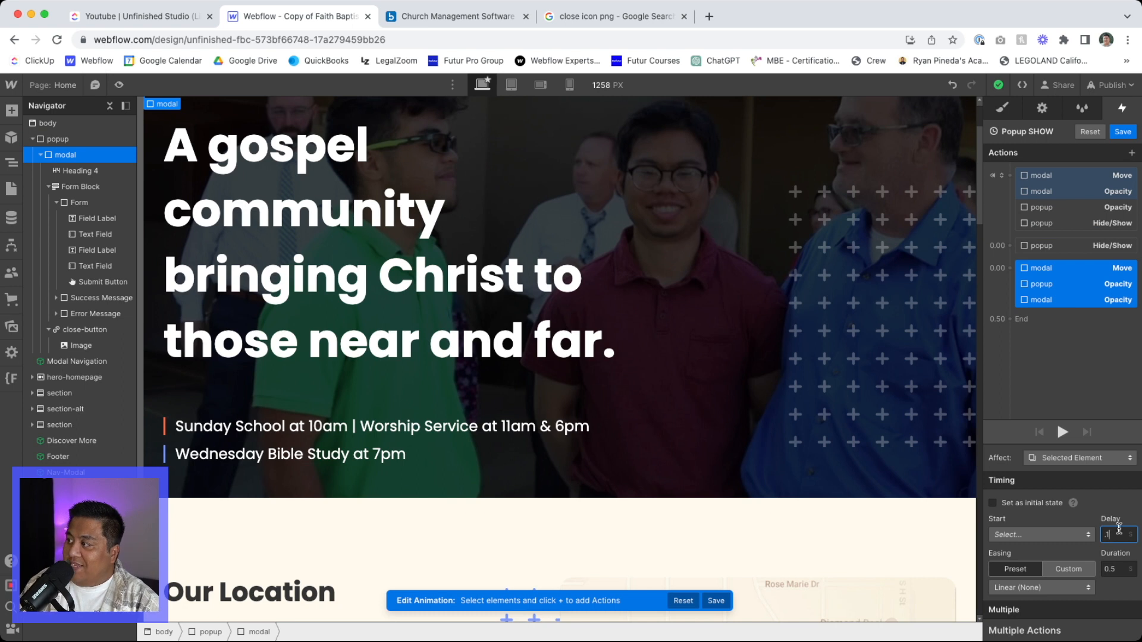
{"action": "key", "text": "Return"}
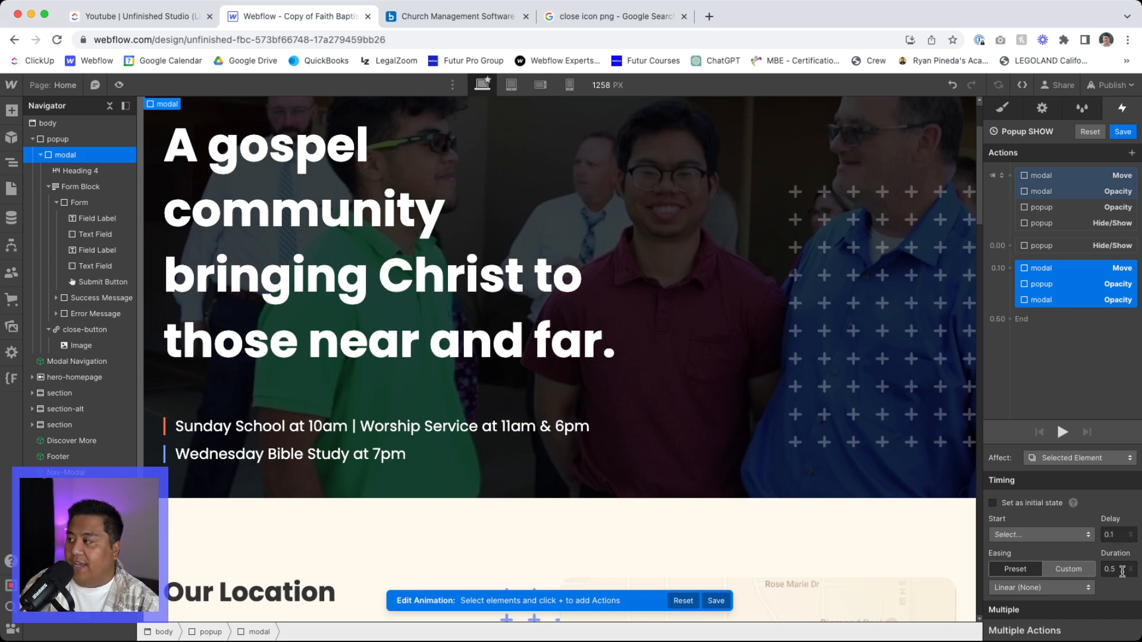
{"action": "left_click", "coordinate": [1121, 569]}
{"action": "type", "text": "0.3"}
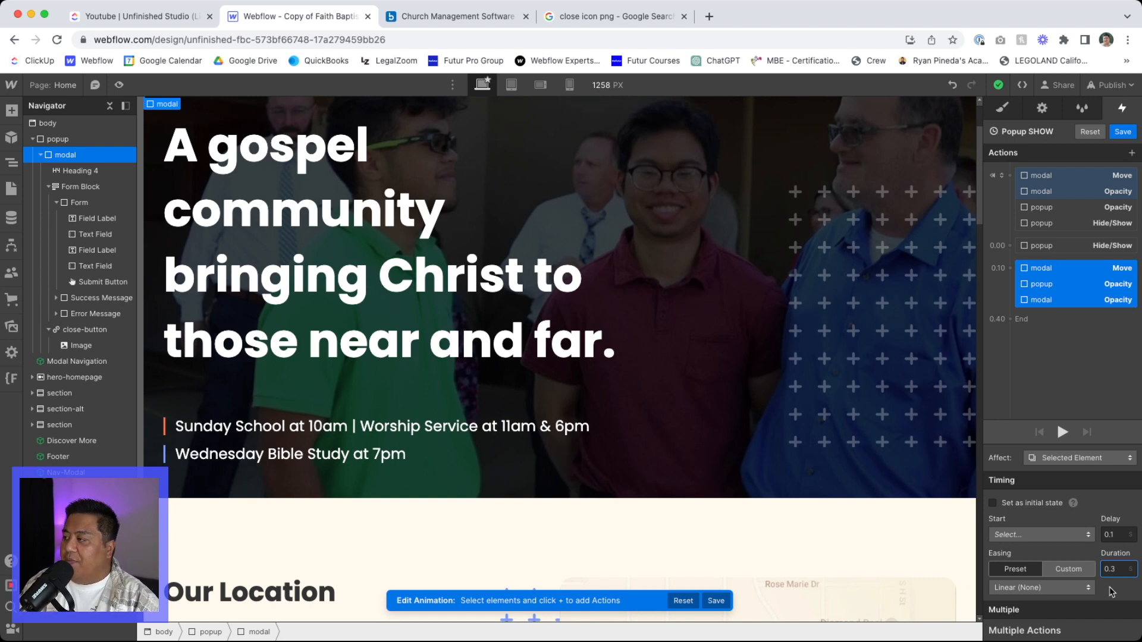
{"action": "left_click", "coordinate": [1103, 503]}
- Remove the copied modal Move action's vertical offset and set the copied popup and modal Opacity actions to 100%
{"action": "left_click", "coordinate": [1082, 271]}
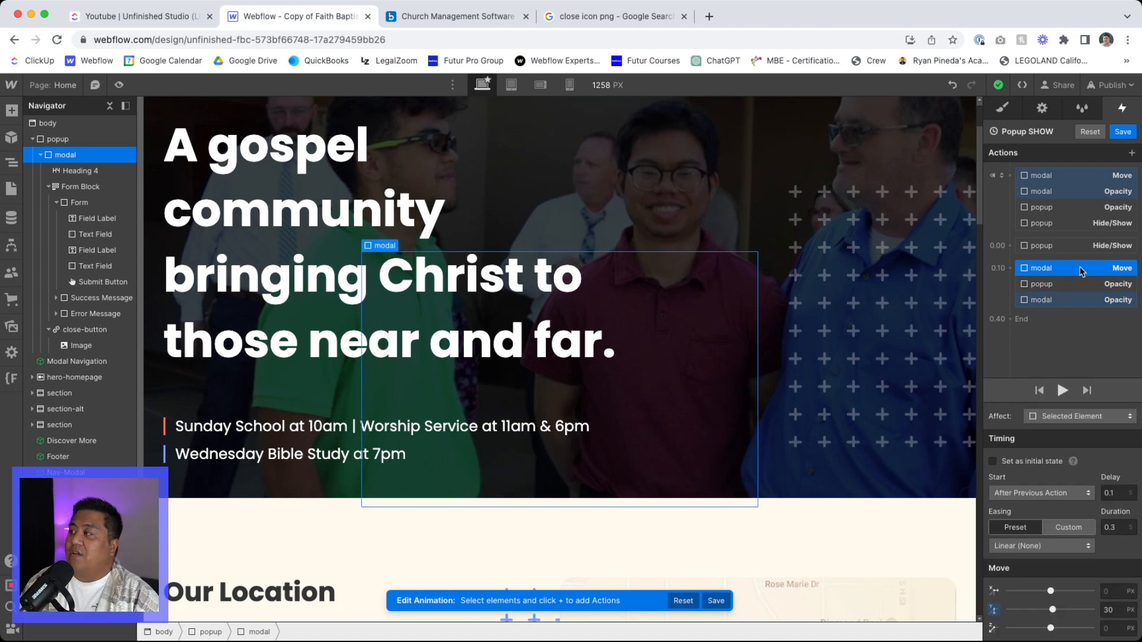
{"action": "left_click", "coordinate": [1120, 611]}
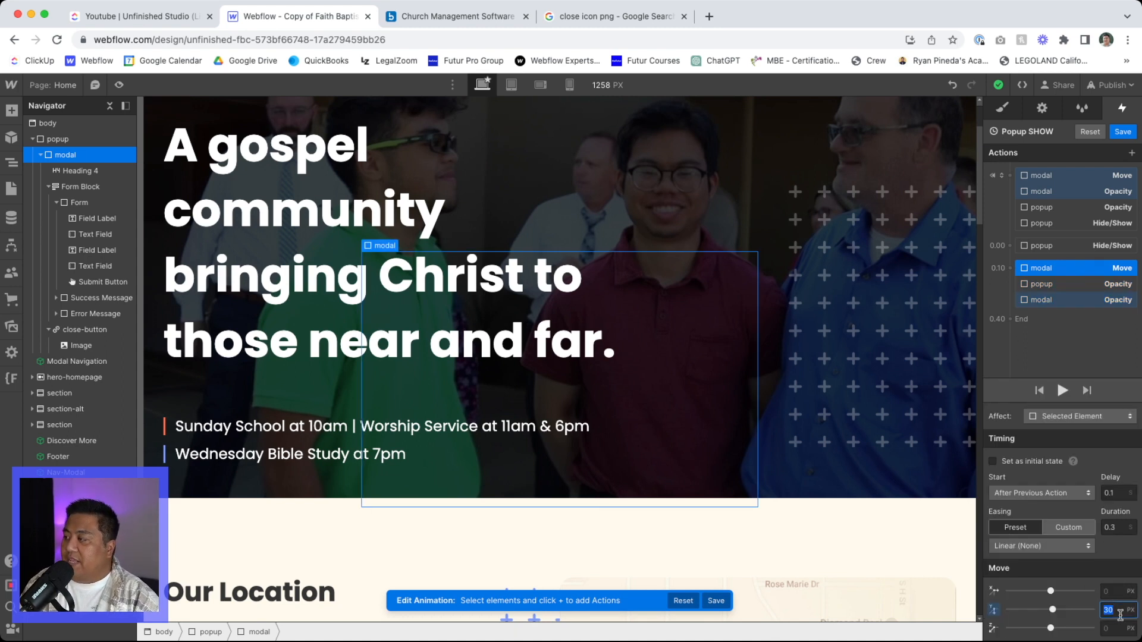
{"action": "left_click", "coordinate": [1070, 284]}
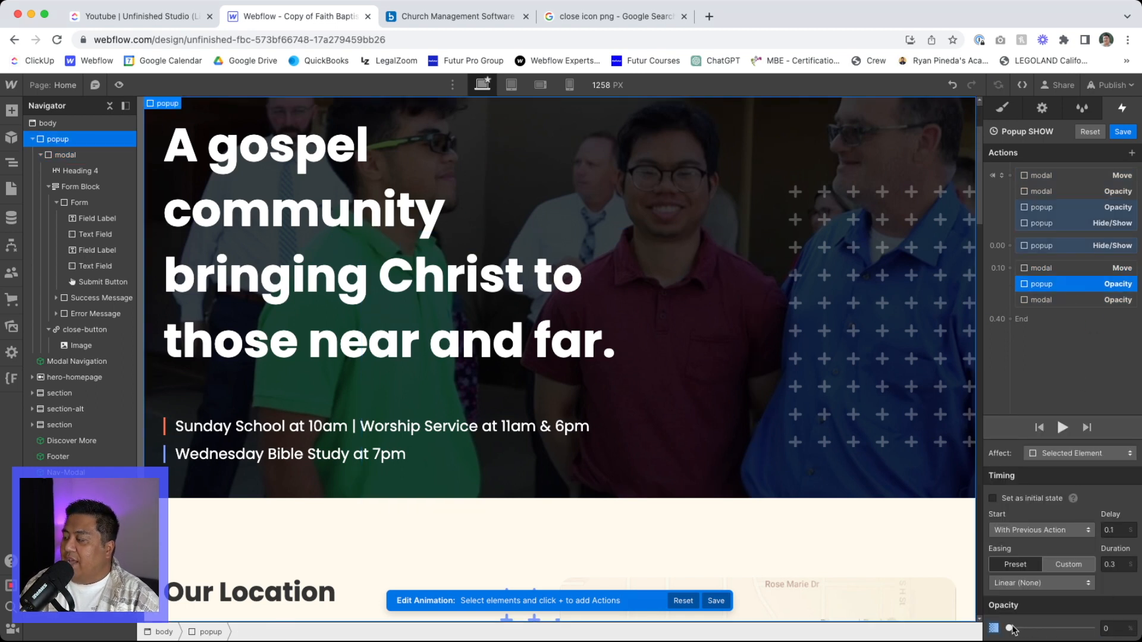
{"action": "left_click_drag", "start_coordinate": [1010, 628], "coordinate": [1091, 628]}
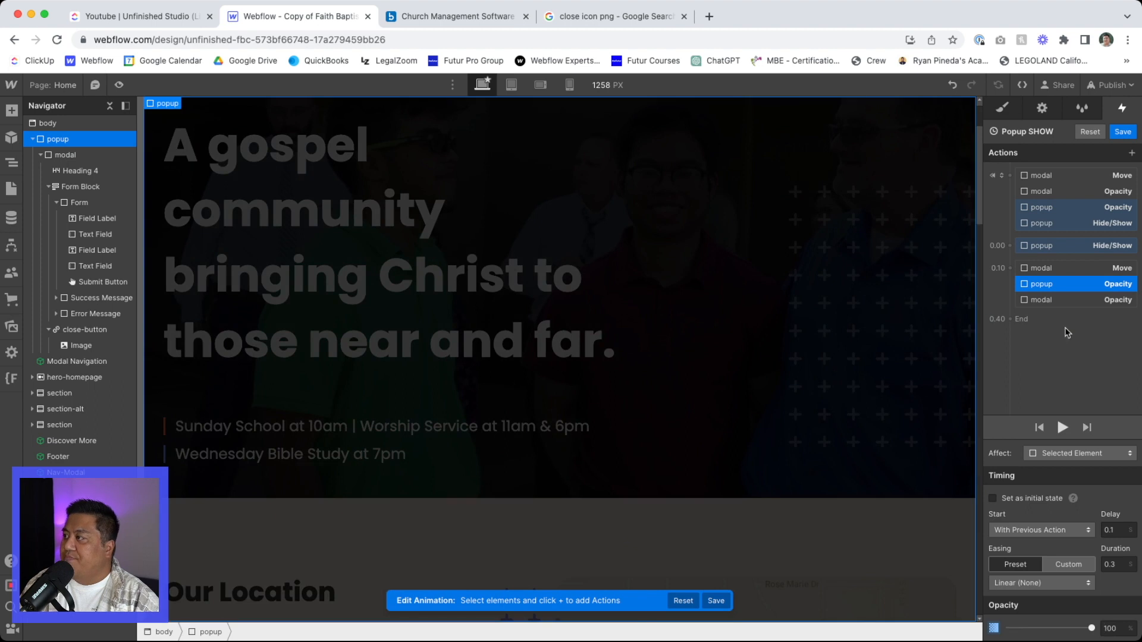
{"action": "left_click", "coordinate": [1064, 302]}
{"action": "left_click_drag", "start_coordinate": [1010, 628], "coordinate": [1099, 629]}
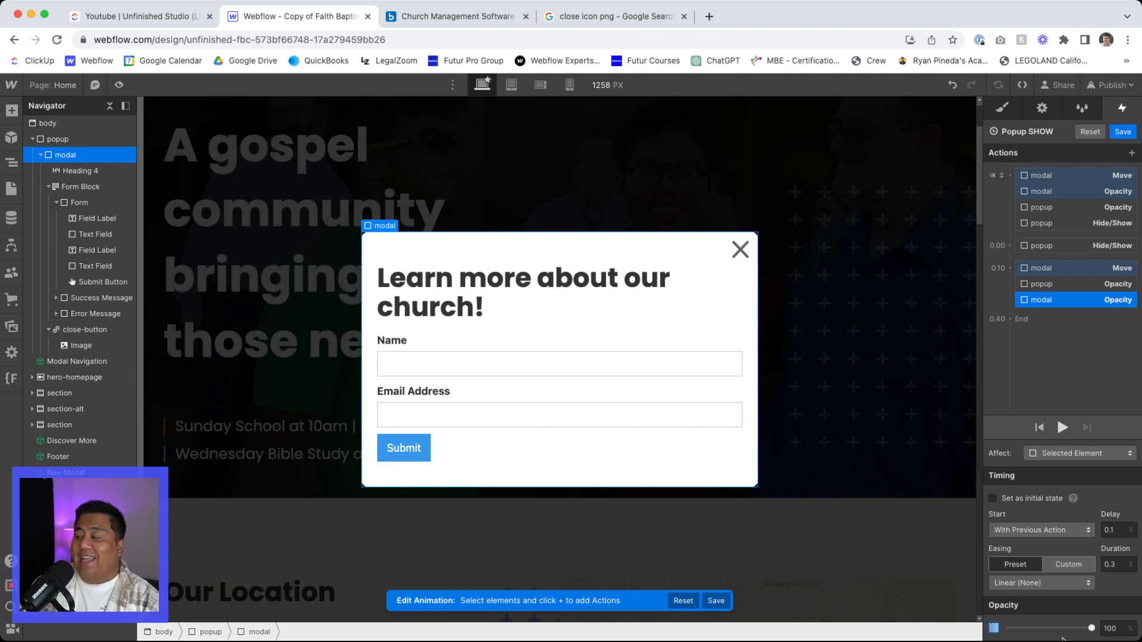
- Play the Popup SHOW animation from its initial state and save it
{"action": "left_click", "coordinate": [1063, 178]}
{"action": "left_click", "coordinate": [1062, 475]}
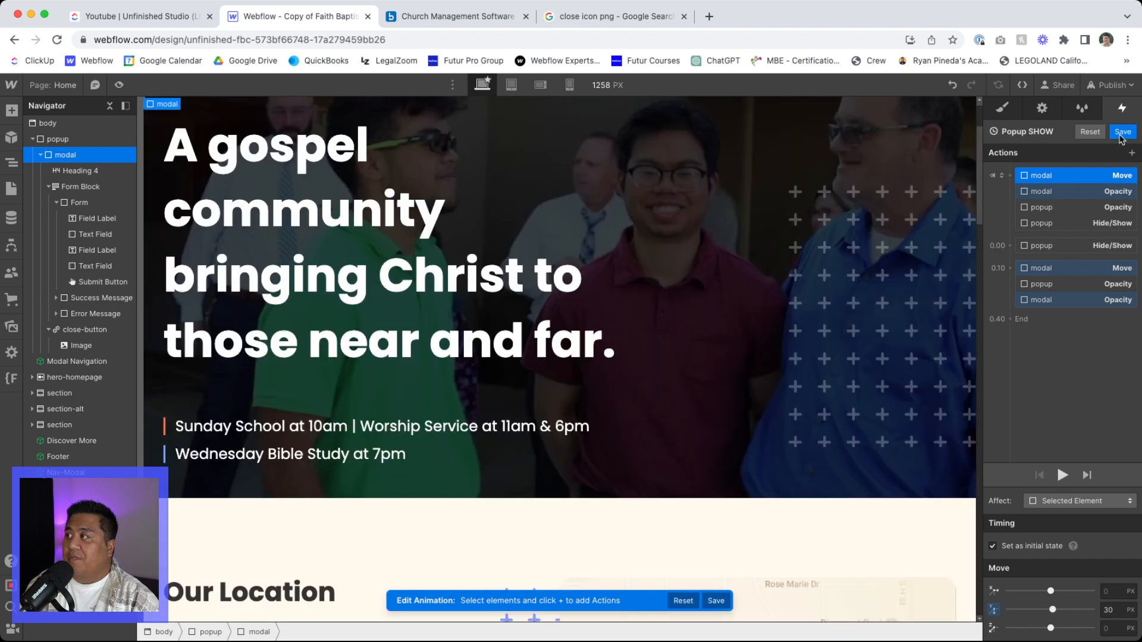
{"action": "left_click", "coordinate": [1122, 132]}
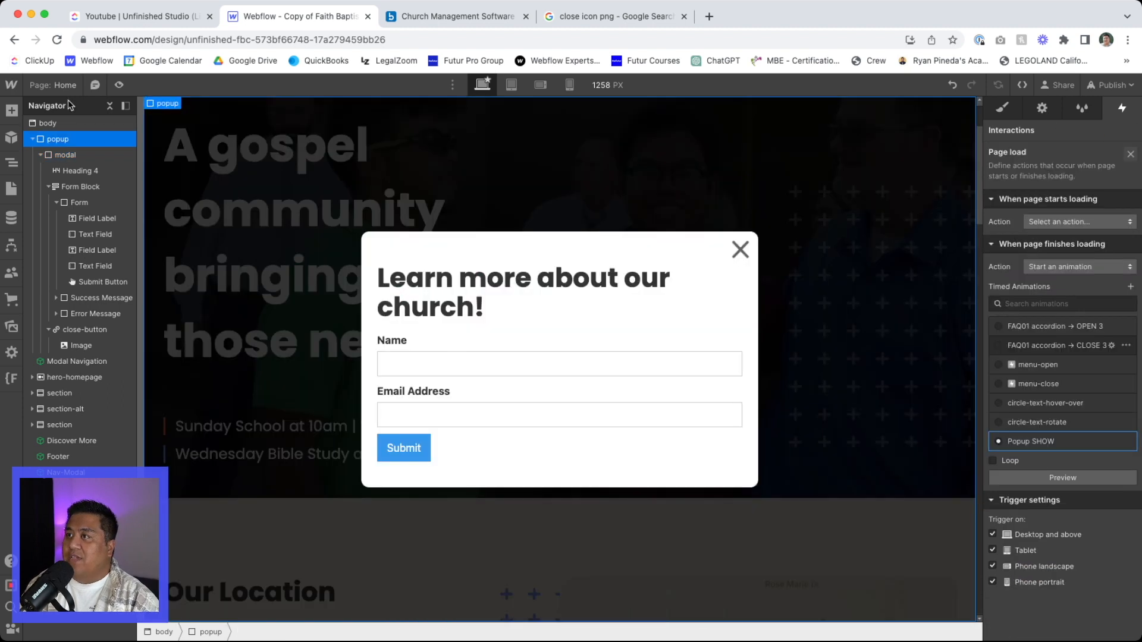
- Preview the popup's page load animation on the live page view and recheck the Popup SHOW actions
{"action": "left_click", "coordinate": [119, 85]}
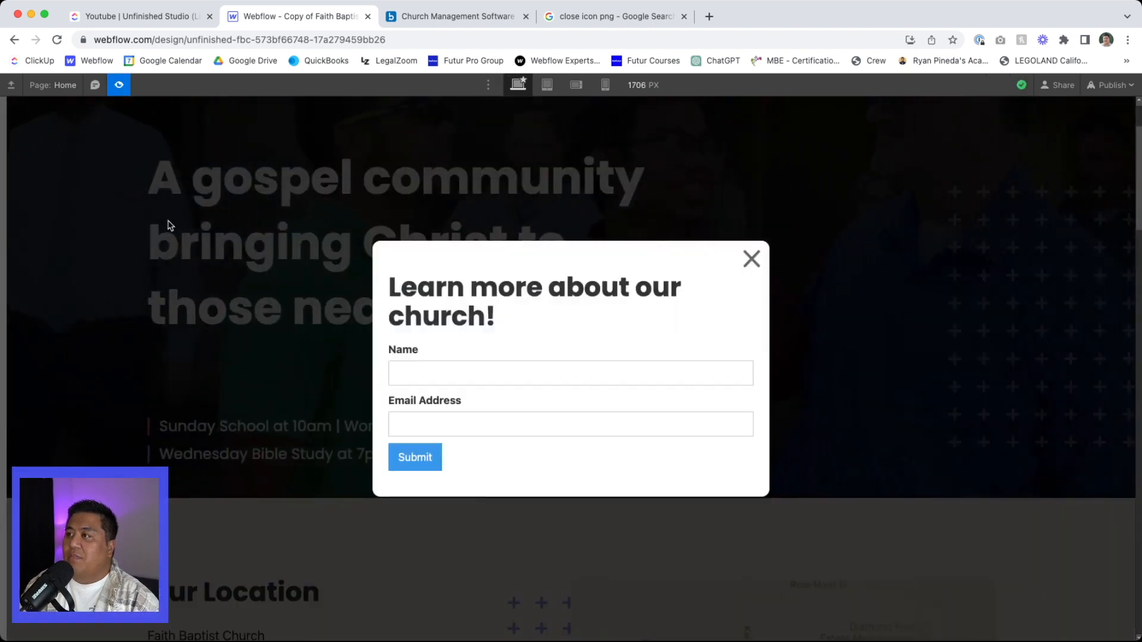
{"action": "left_click", "coordinate": [121, 88]}
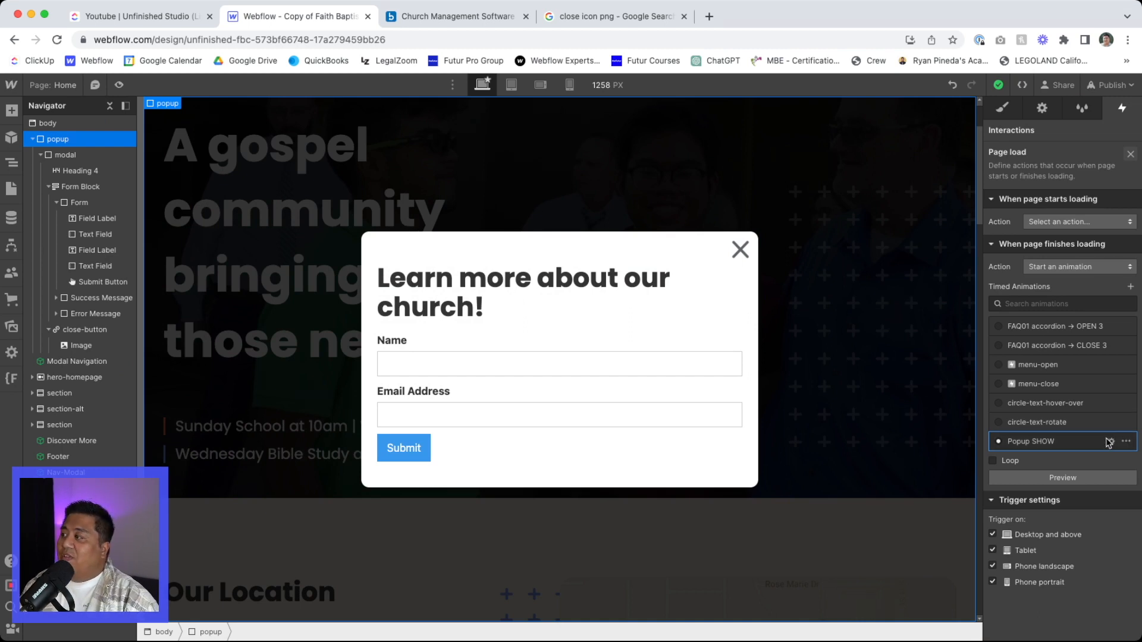
{"action": "left_click", "coordinate": [1109, 442]}
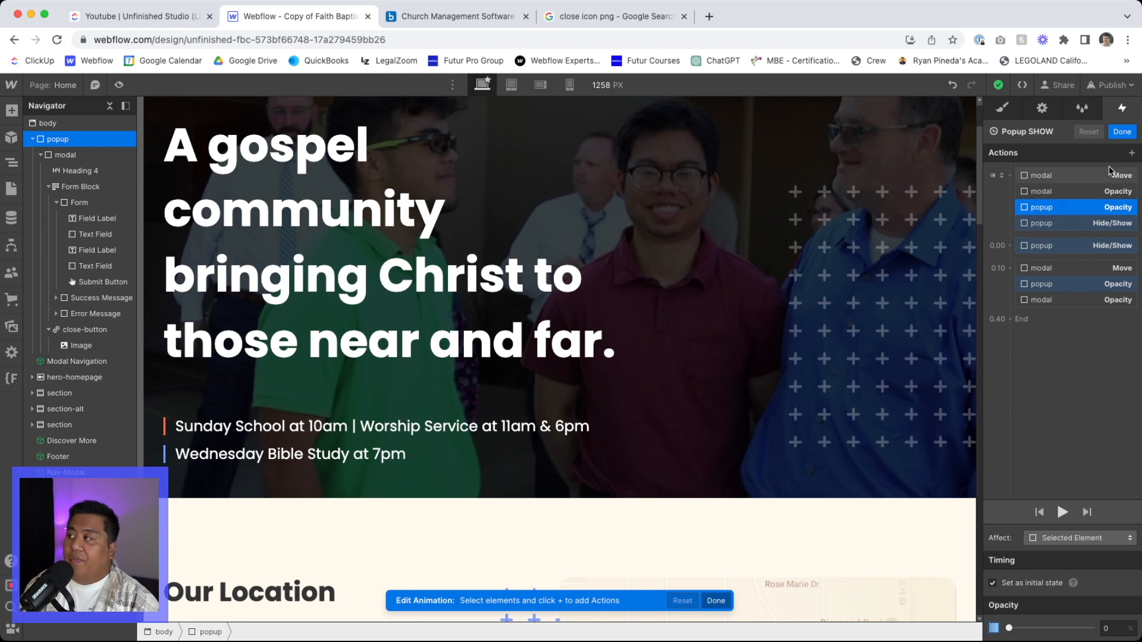
{"action": "left_click", "coordinate": [1121, 132]}
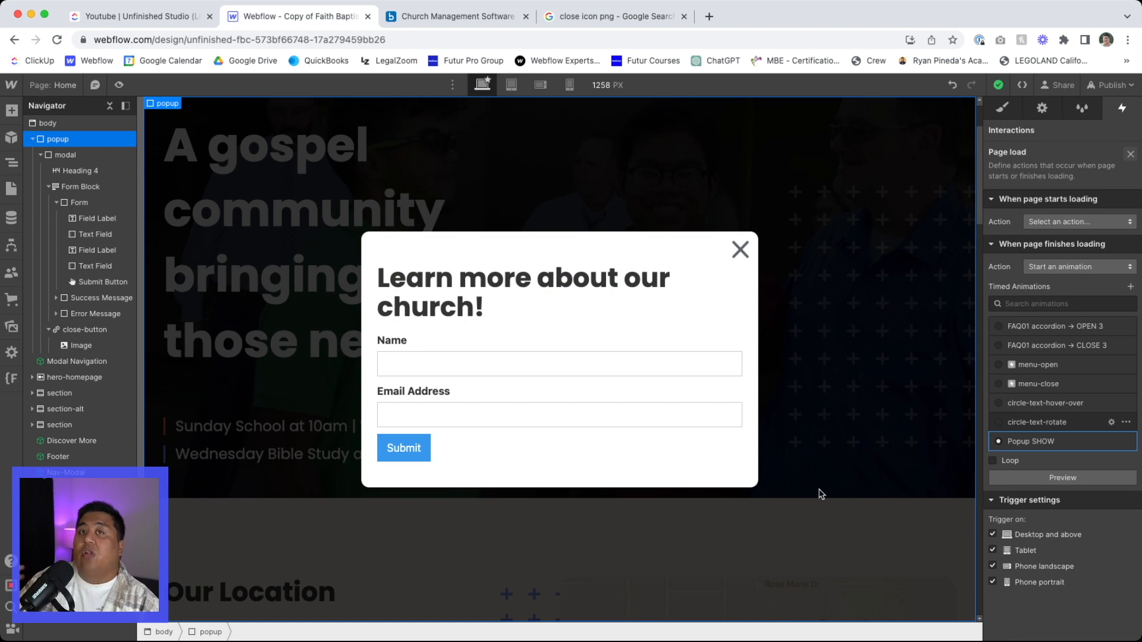
- Add a Mouse click (tap) trigger to the close-button link that starts an animation on the first click
{"action": "left_click", "coordinate": [740, 249]}
{"action": "left_click", "coordinate": [109, 330]}
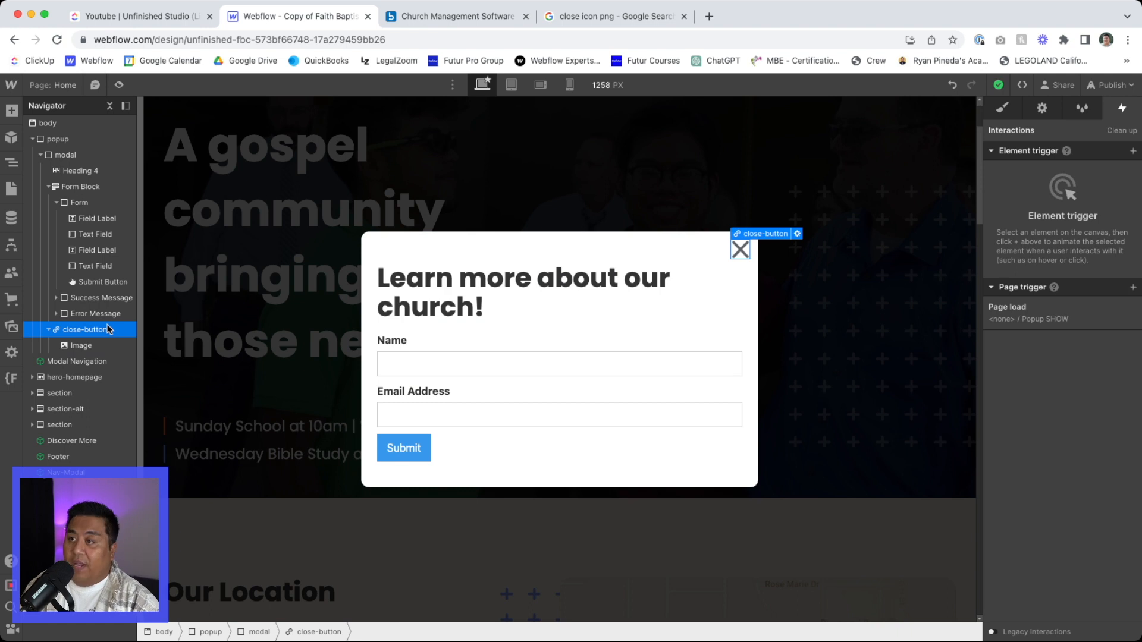
{"action": "left_click", "coordinate": [1132, 152]}
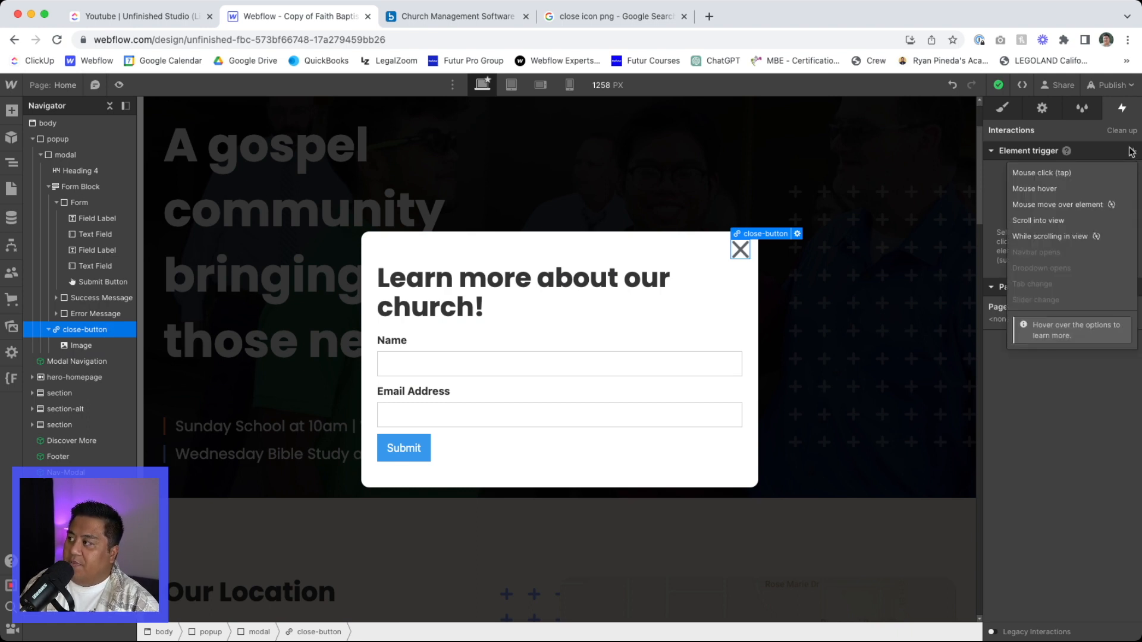
{"action": "left_click", "coordinate": [1053, 172]}
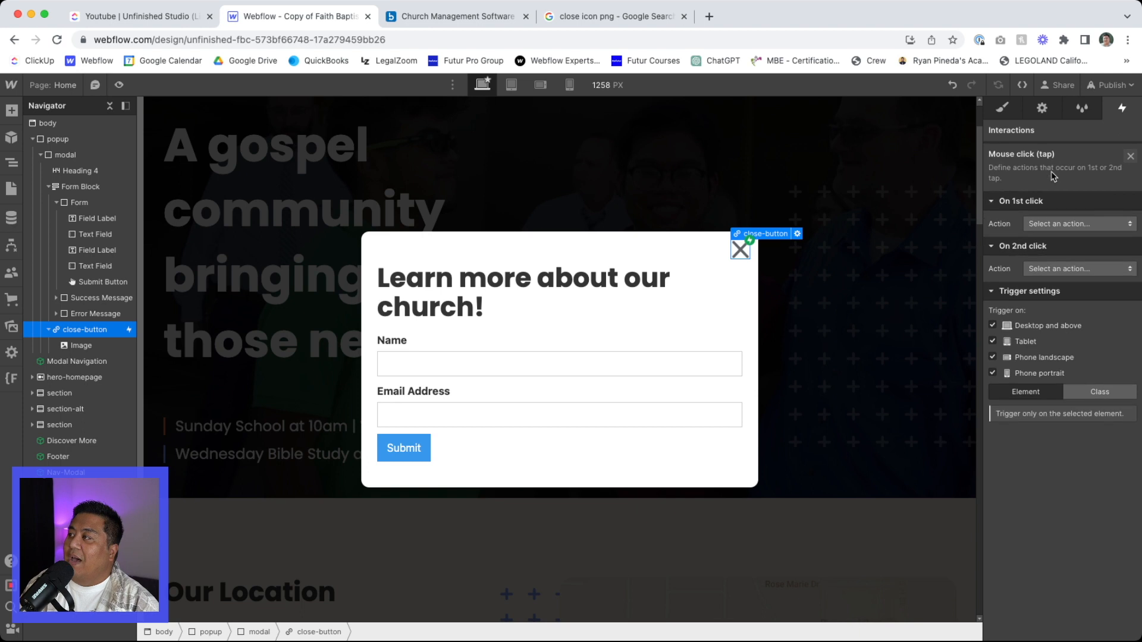
{"action": "left_click", "coordinate": [1056, 224]}
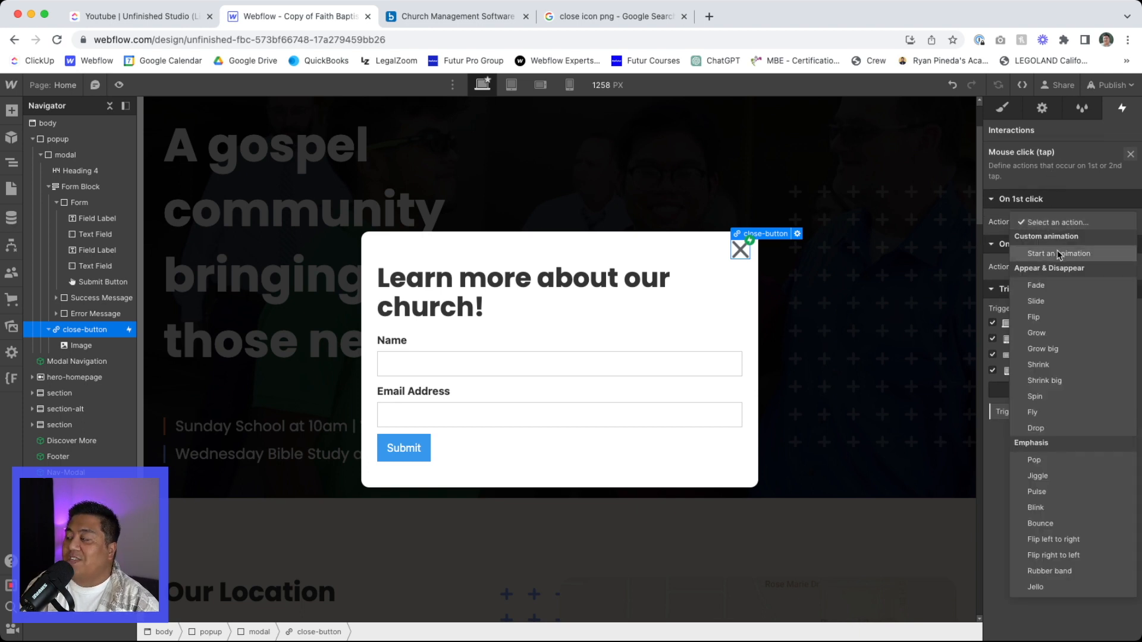
{"action": "left_click", "coordinate": [1057, 249]}
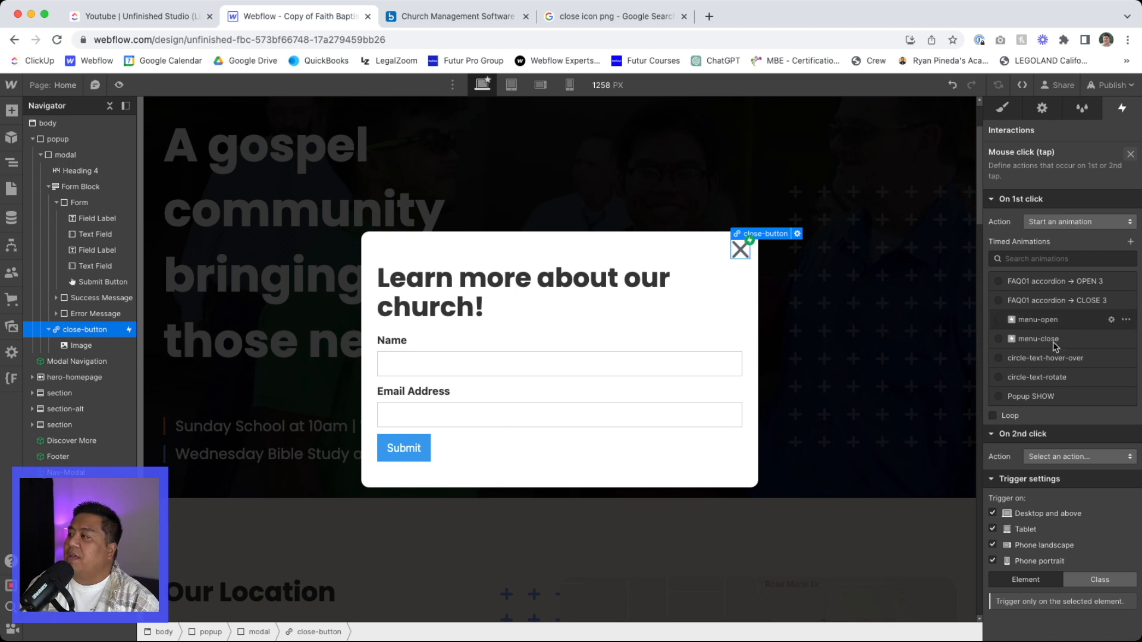
- Duplicate the Popup SHOW animation for the close button and rename the copy Popup HIDE
{"action": "left_click", "coordinate": [1125, 397]}
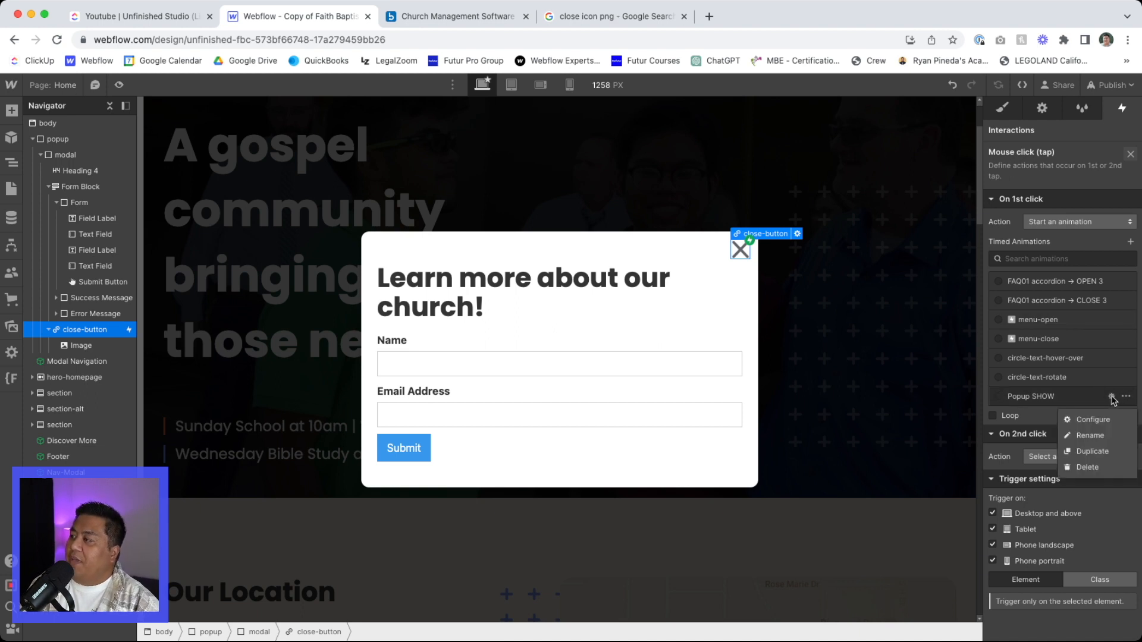
{"action": "left_click", "coordinate": [1094, 455]}
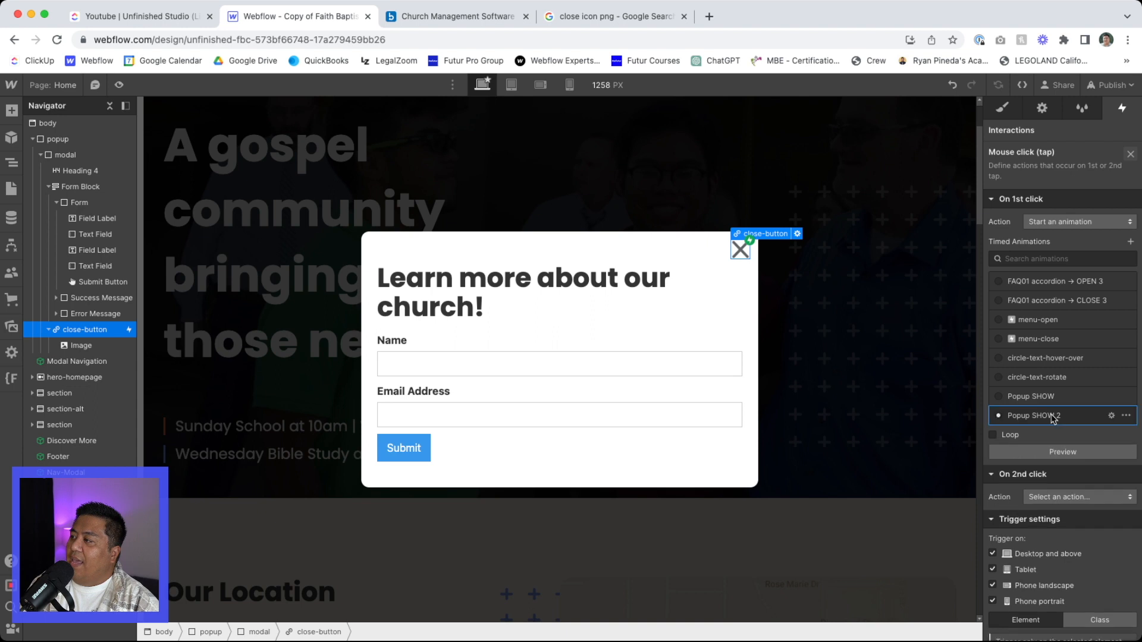
{"action": "left_click", "coordinate": [1110, 415]}
{"action": "left_click", "coordinate": [1045, 135]}
{"action": "left_click_drag", "start_coordinate": [1060, 131], "coordinate": [1019, 131]}
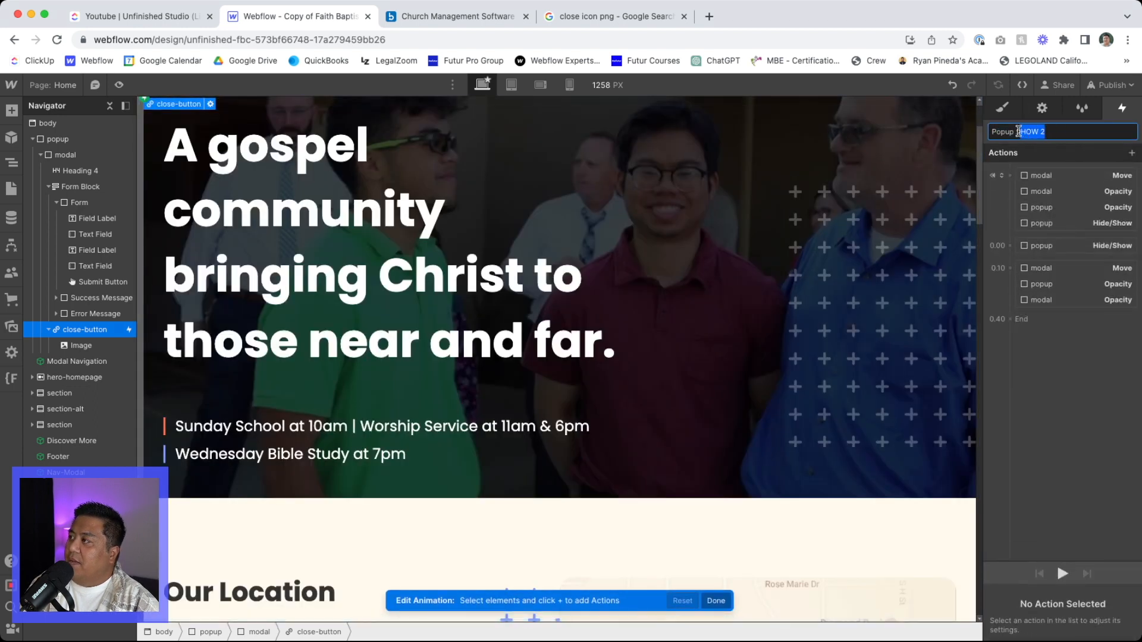
{"action": "type", "text": "H"}
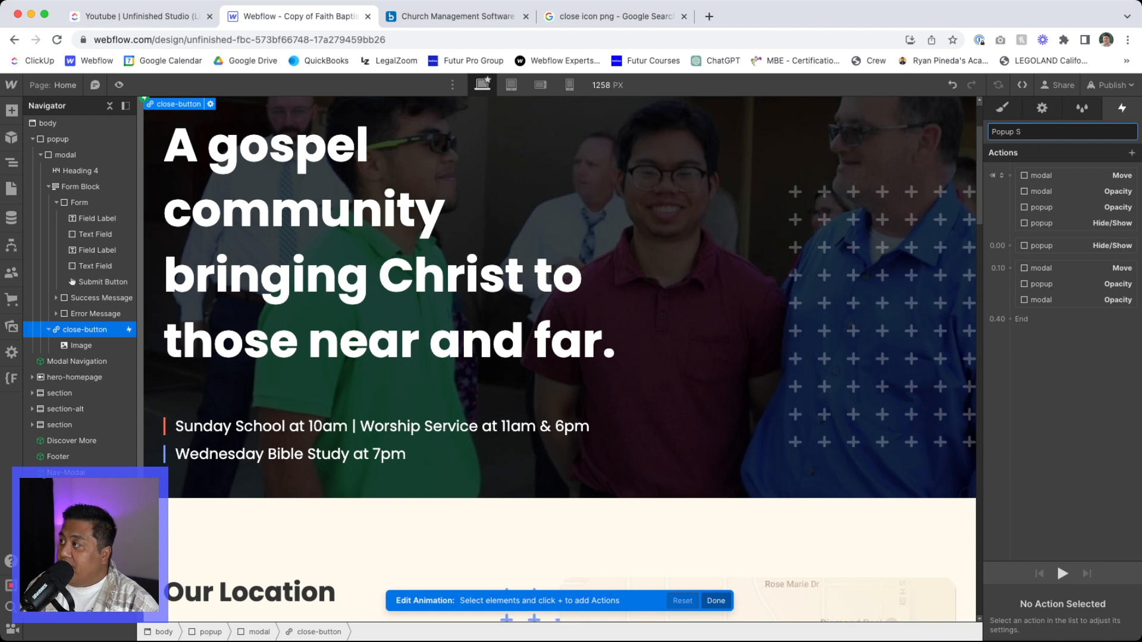
{"action": "type", "text": "HIDE"}
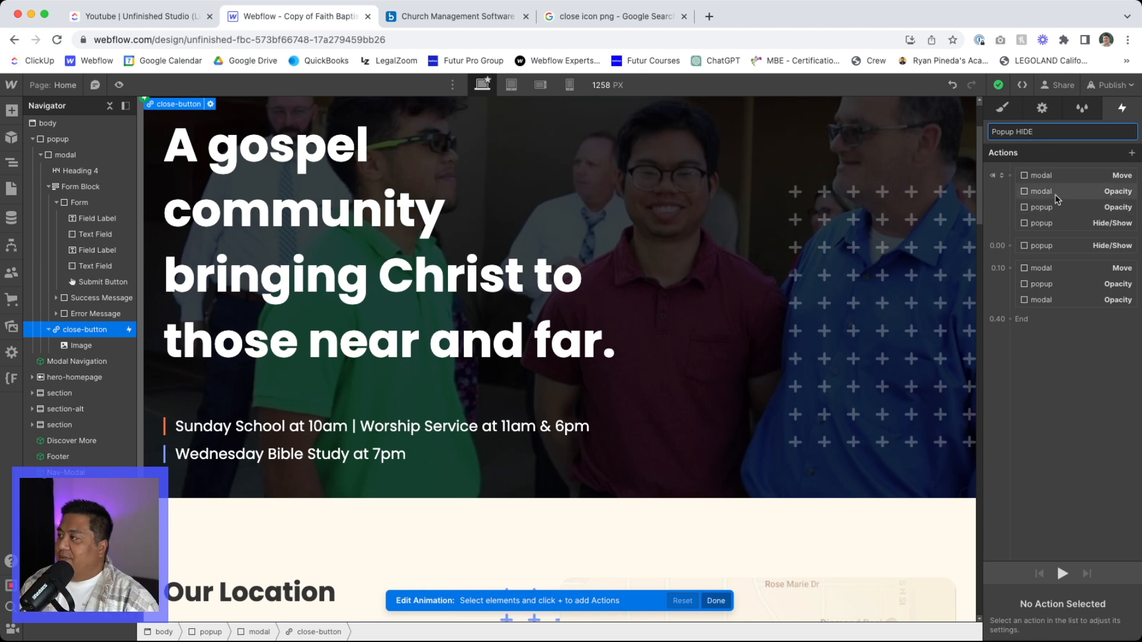
- Delete the four actions that follow the initial-state group in the Popup HIDE animation
{"action": "left_click", "coordinate": [1054, 246]}
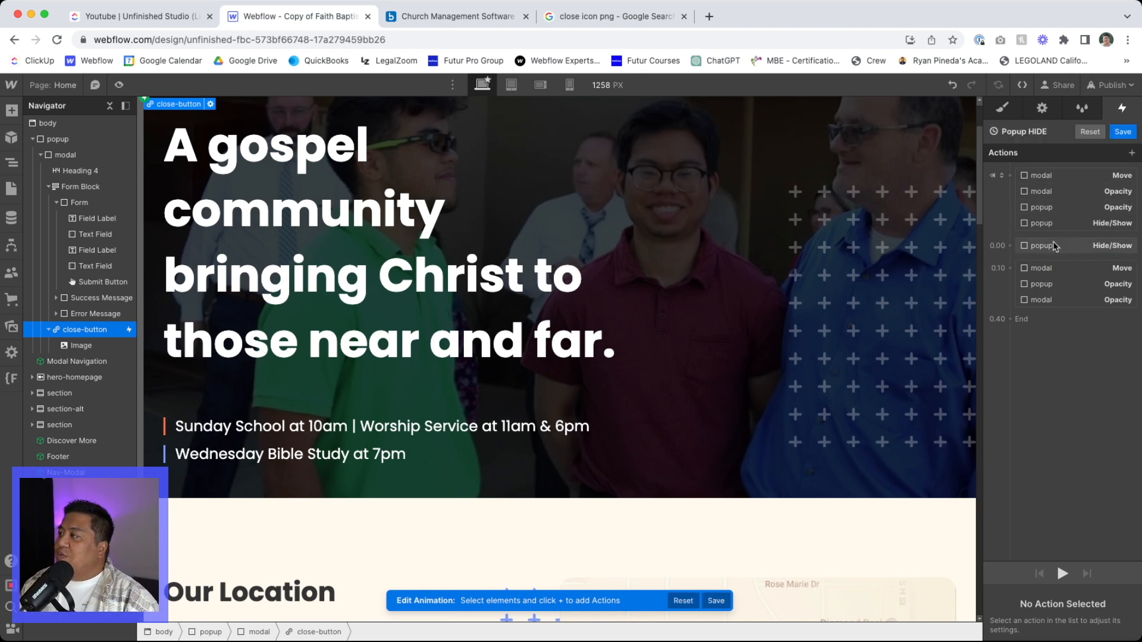
{"action": "left_click", "coordinate": [1063, 300], "text": "shift"}
{"action": "key", "text": "Delete"}
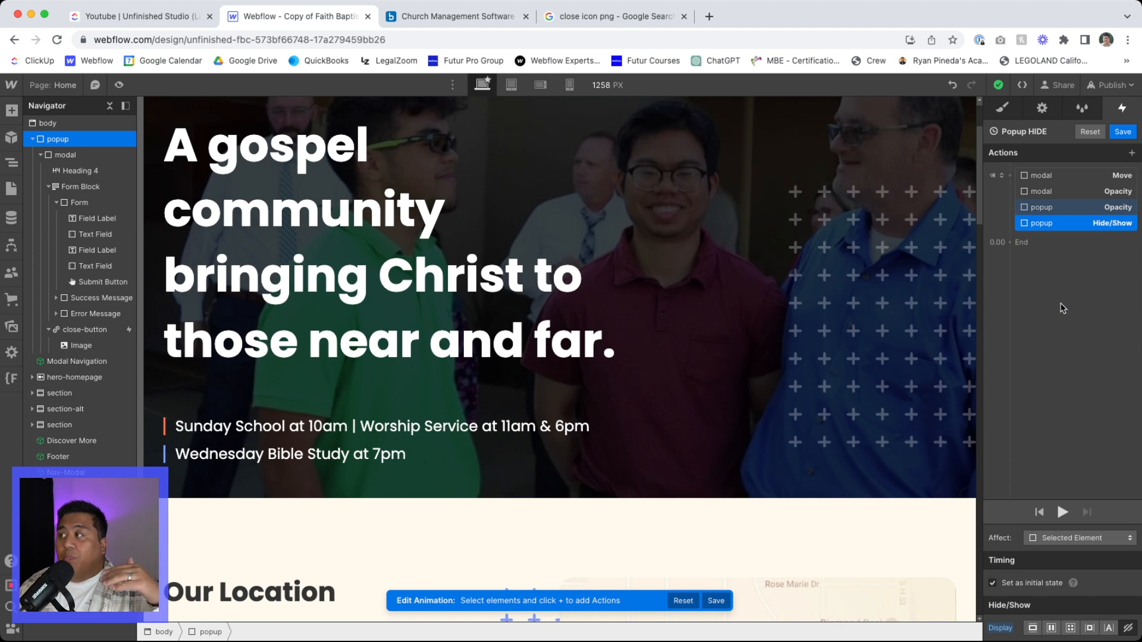
- Separate the popup Hide/Show action into its own stage after the initial-state group and give it a 0.1 s delay
{"action": "mouse_move", "coordinate": [1052, 225]}
{"action": "left_mouse_down"}
{"action": "mouse_move", "coordinate": [1046, 248]}
{"action": "mouse_move", "coordinate": [1048, 236]}
{"action": "left_mouse_up"}
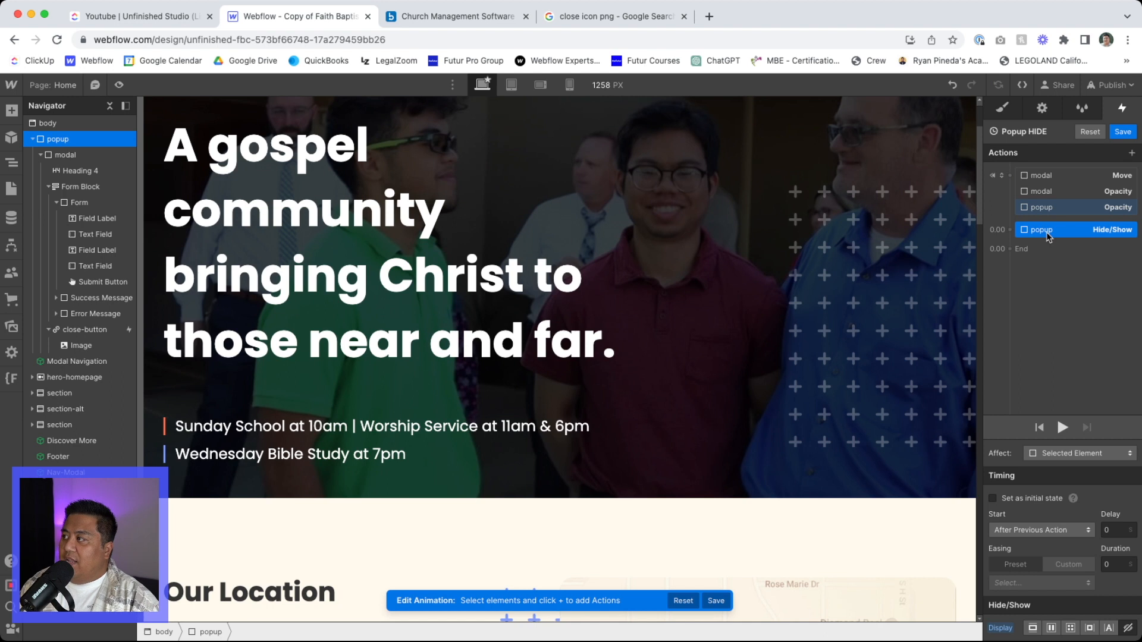
{"action": "left_click", "coordinate": [1117, 531]}
{"action": "type", "text": ".1"}
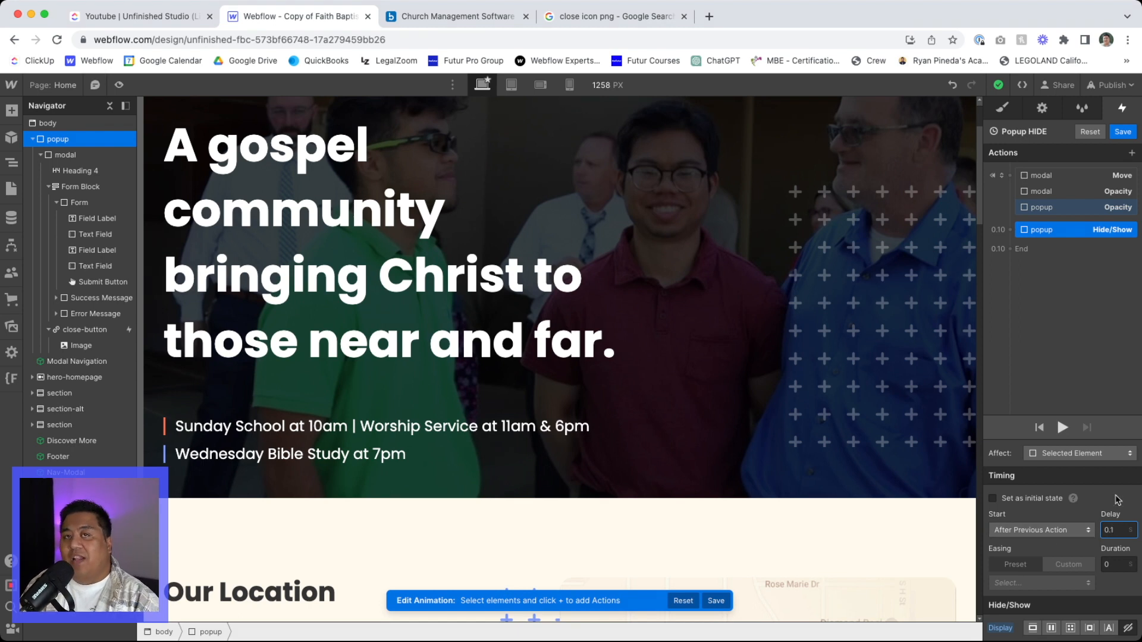
- Remove the initial-state setting from the modal Move, modal Opacity and popup Opacity actions, set their duration to 0.3 s, and save Popup HIDE
{"action": "left_click", "coordinate": [1052, 175]}
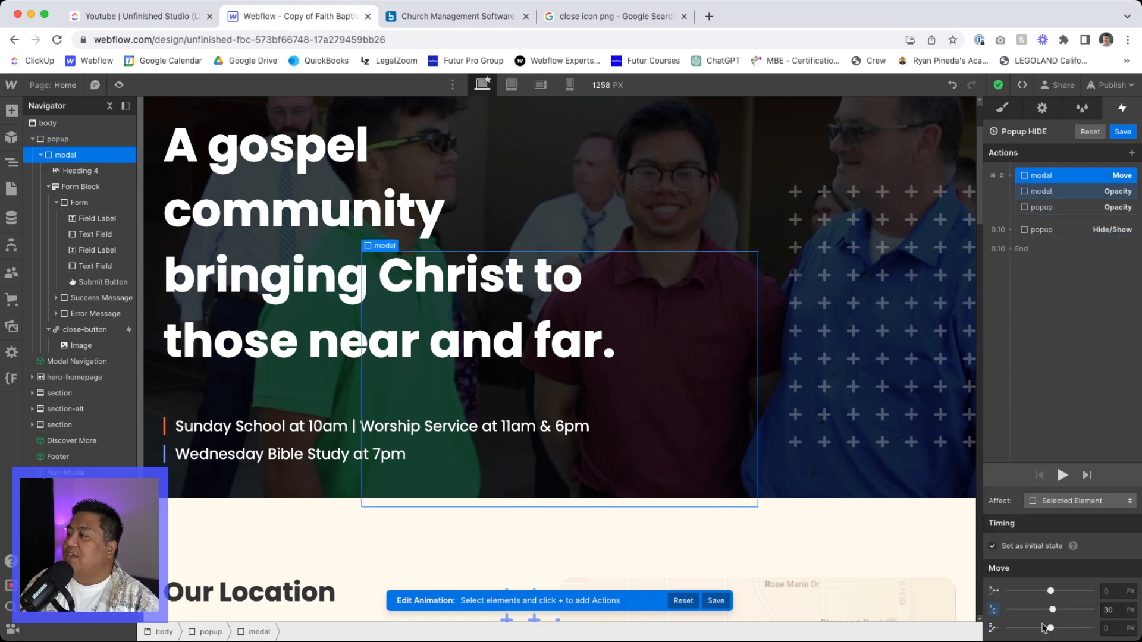
{"action": "left_click", "coordinate": [1067, 208]}
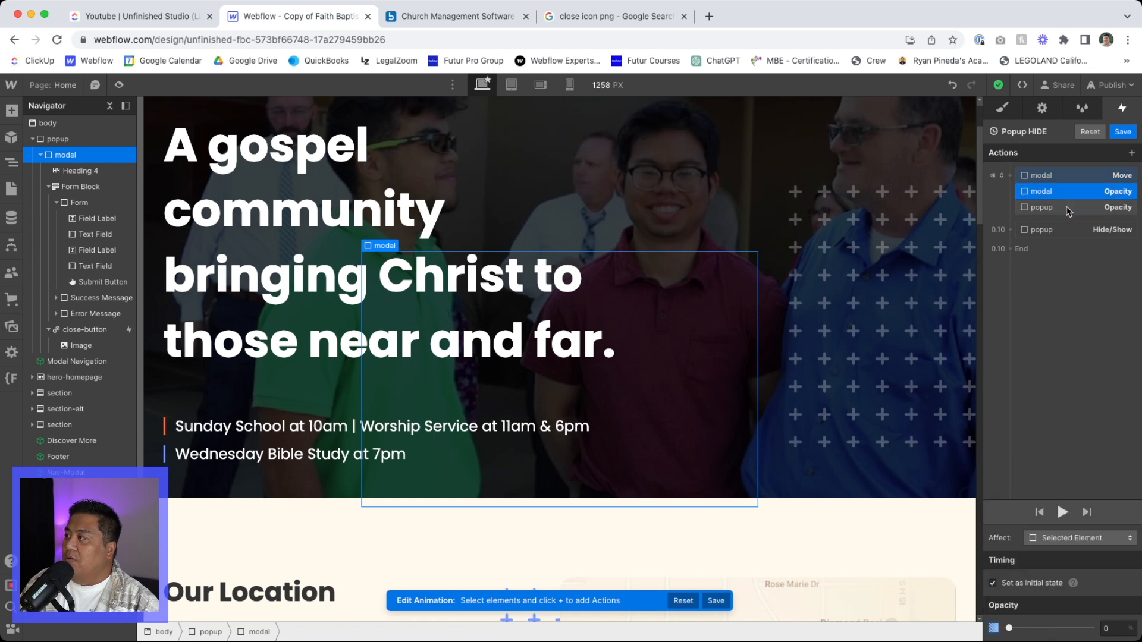
{"action": "left_click", "coordinate": [1065, 178], "text": "shift"}
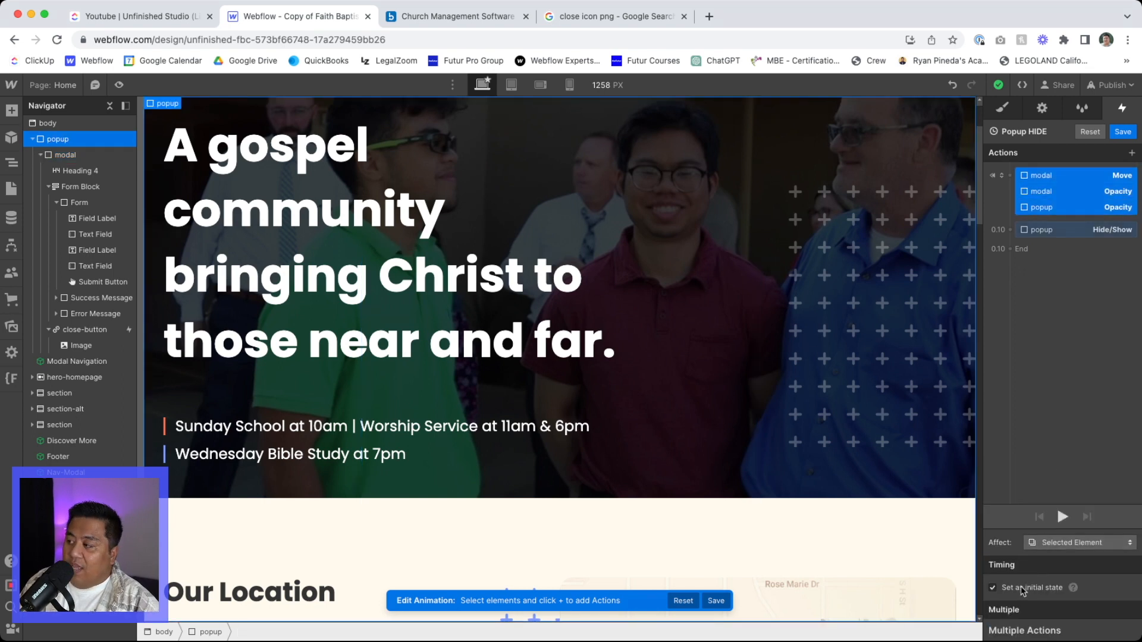
{"action": "left_click", "coordinate": [1008, 589]}
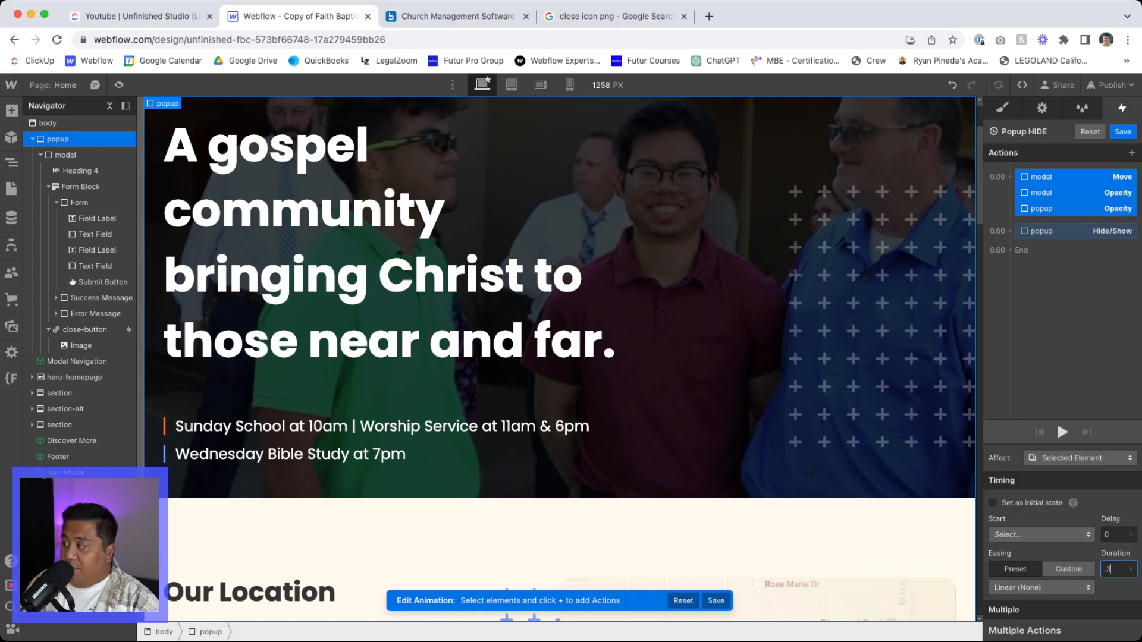
{"action": "left_click", "coordinate": [1123, 131]}
- Preview the page, close the popup with its X icon, and test text selection, scrolling and the navigation menu behind it
{"action": "left_click", "coordinate": [119, 85]}
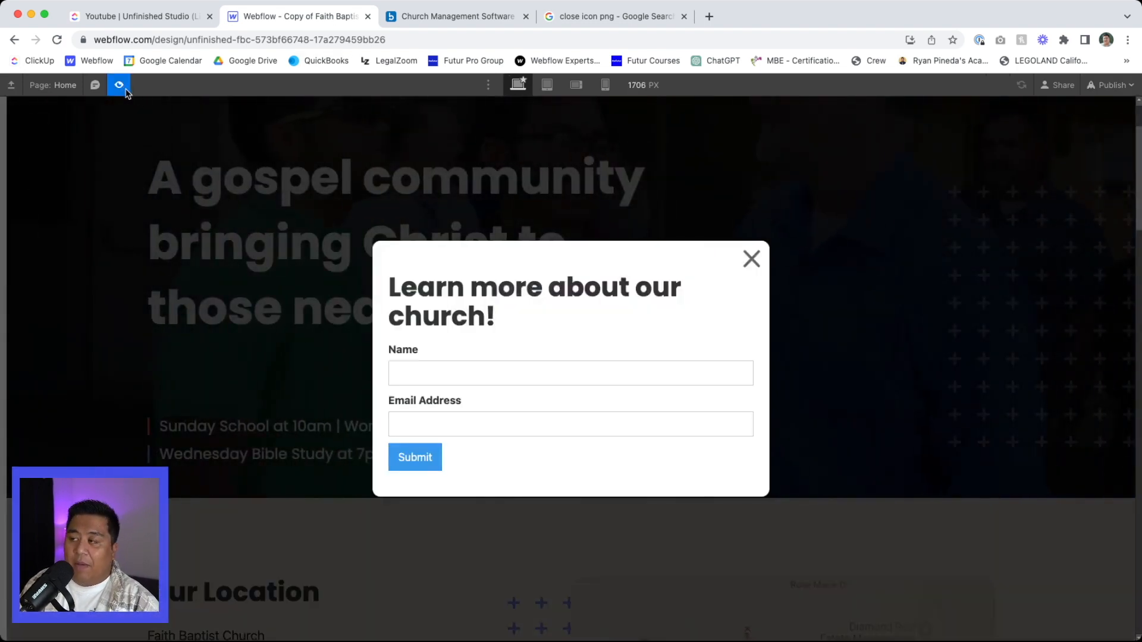
{"action": "left_click", "coordinate": [752, 261]}
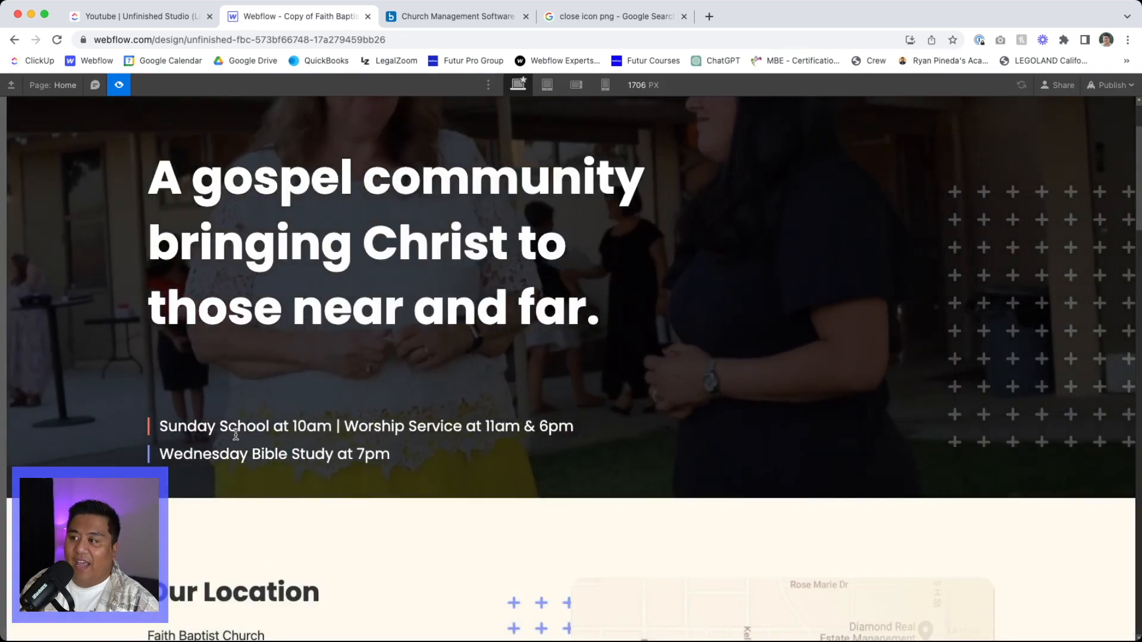
{"action": "left_click_drag", "start_coordinate": [229, 427], "coordinate": [317, 426]}
{"action": "scroll", "coordinate": [372, 504], "scroll_direction": "up", "scroll_amount": 2}
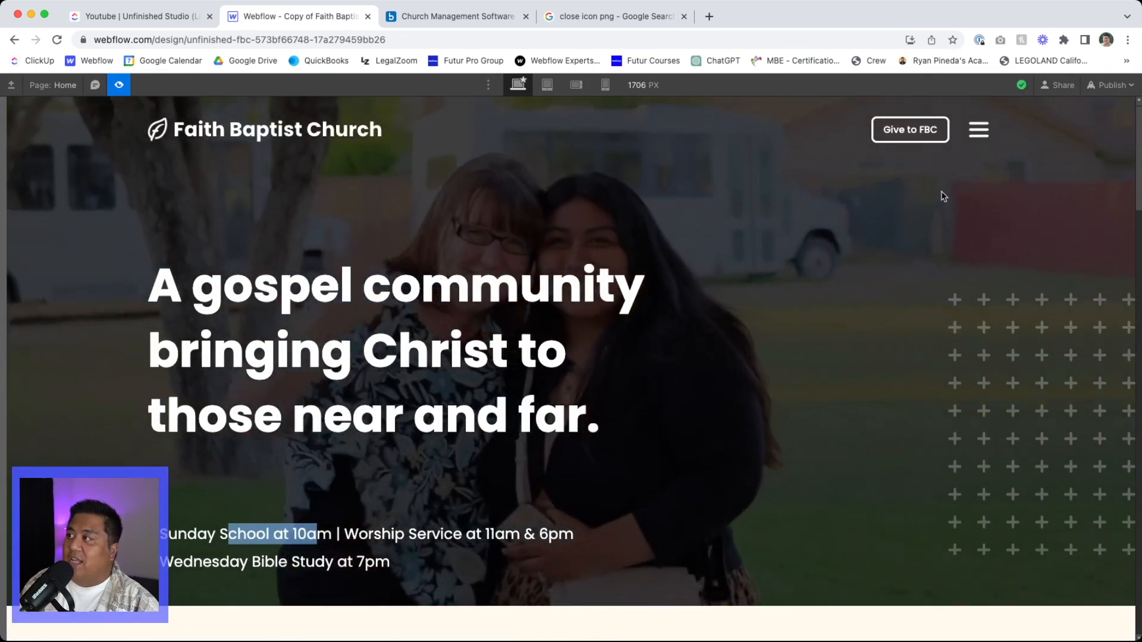
{"action": "left_click", "coordinate": [978, 130]}
{"action": "left_click", "coordinate": [978, 132]}
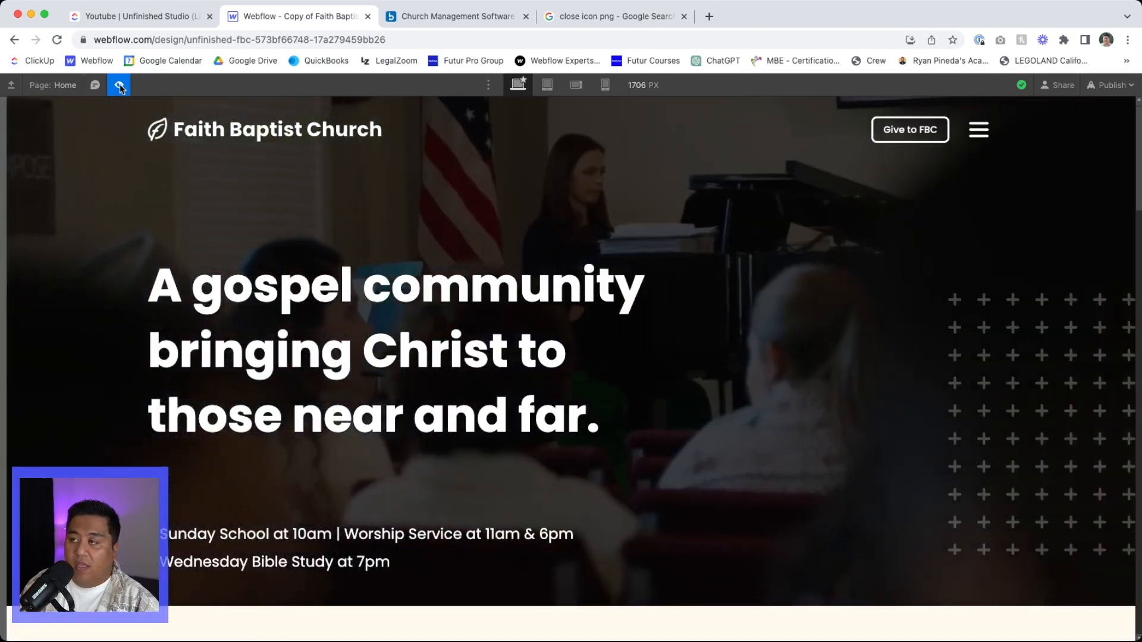
{"action": "left_click", "coordinate": [119, 86]}
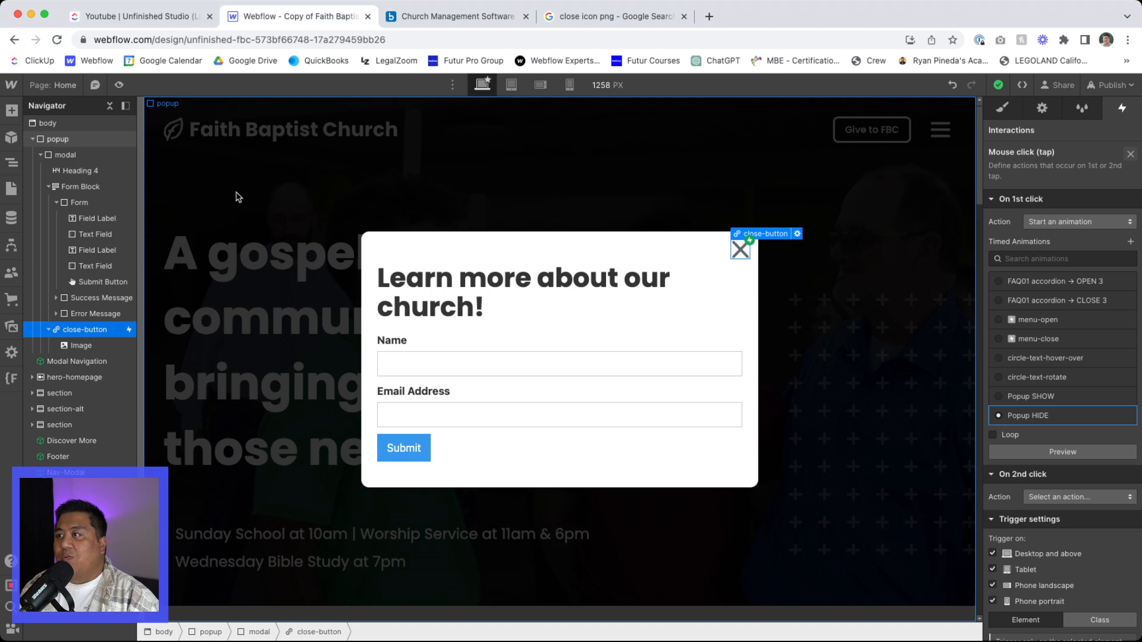
{"action": "left_click", "coordinate": [119, 85]}
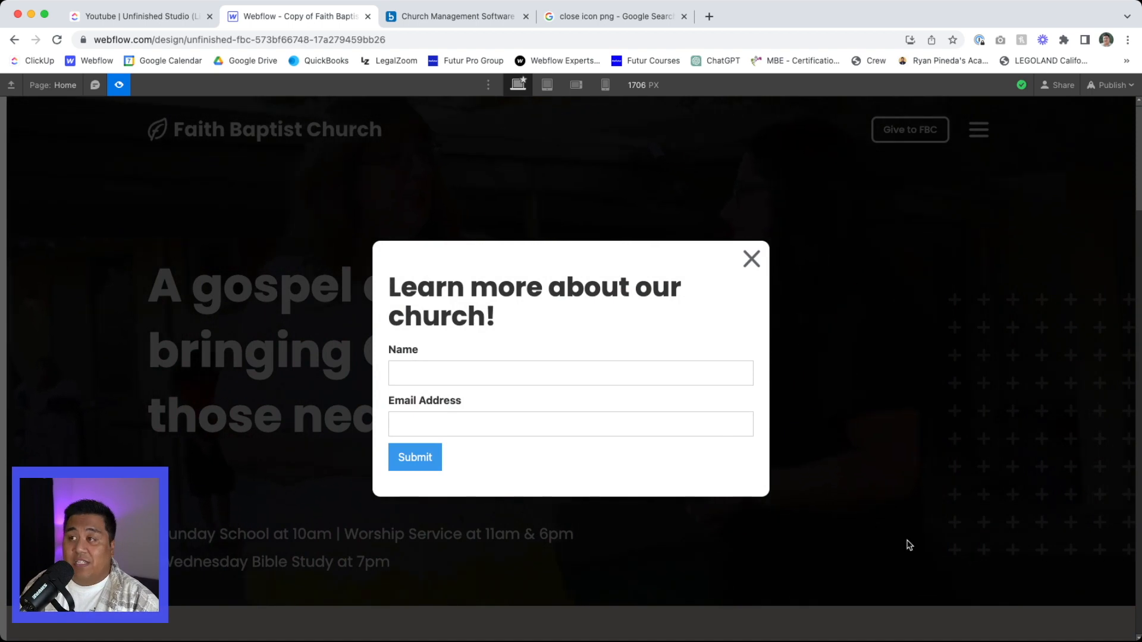
{"action": "left_click", "coordinate": [119, 85]}
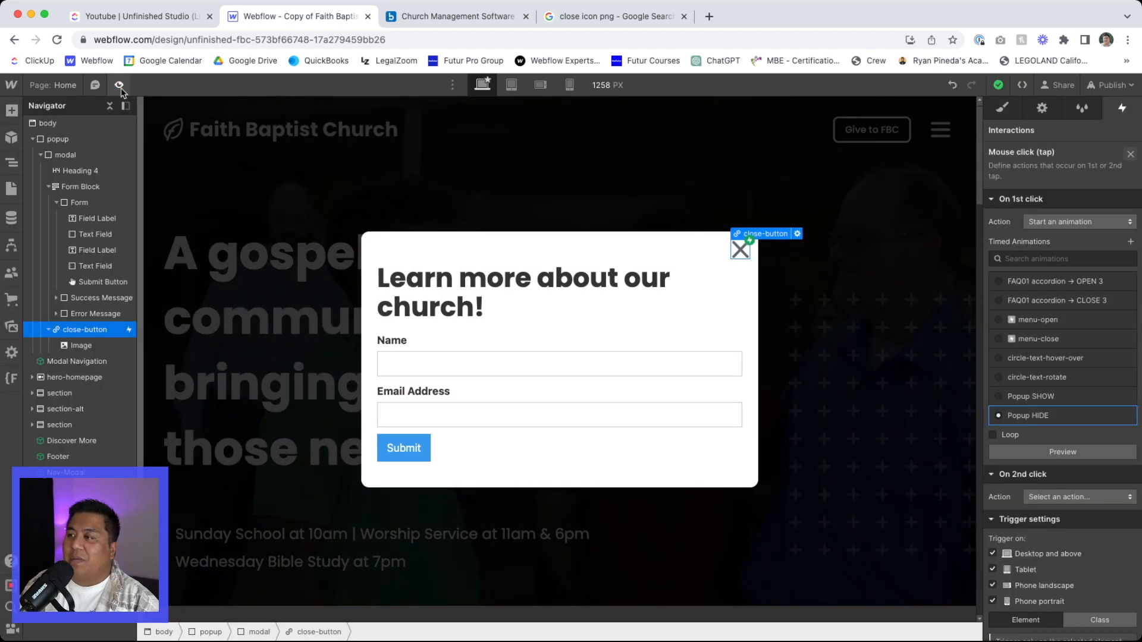
- Add a div block inside the popup element, as a sibling after the modal
{"action": "left_click", "coordinate": [48, 330]}
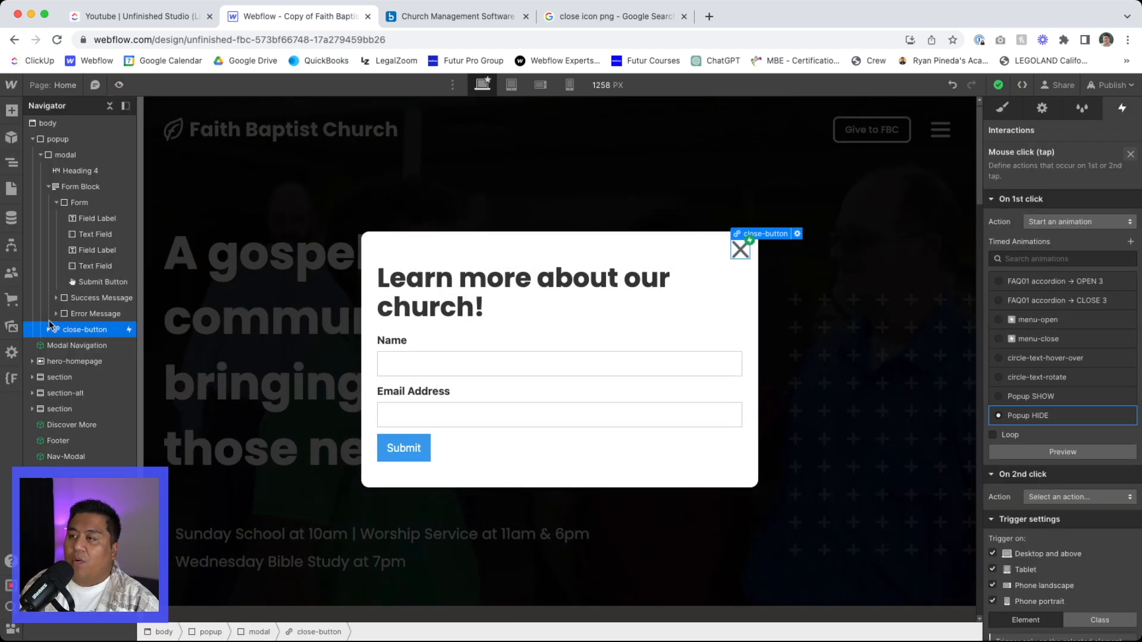
{"action": "left_click", "coordinate": [61, 156]}
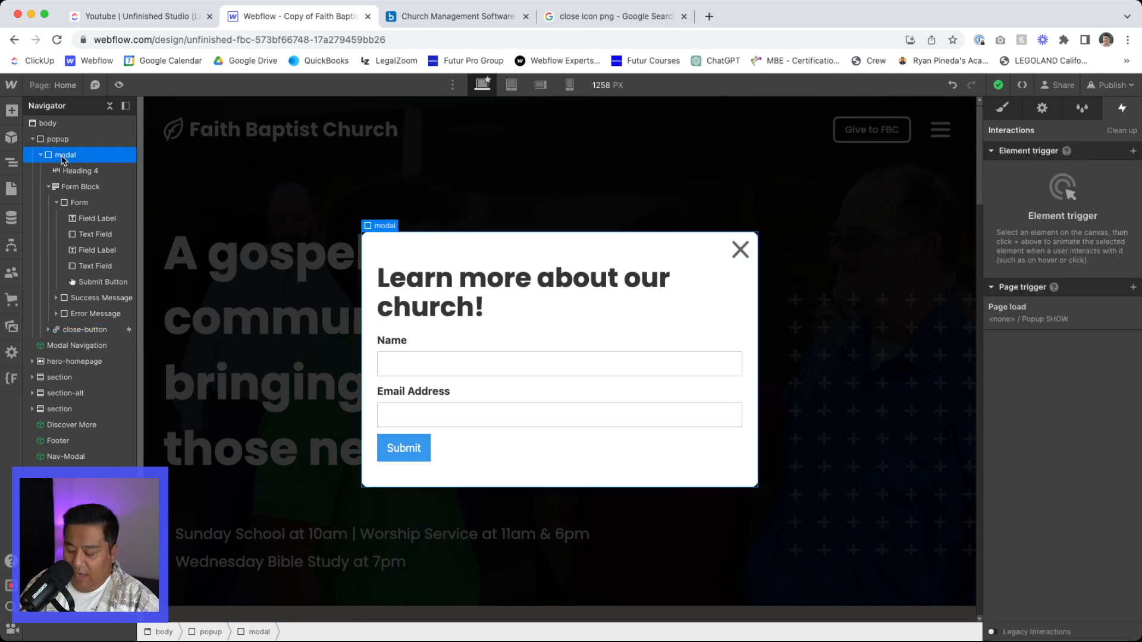
{"action": "key", "text": "super+e"}
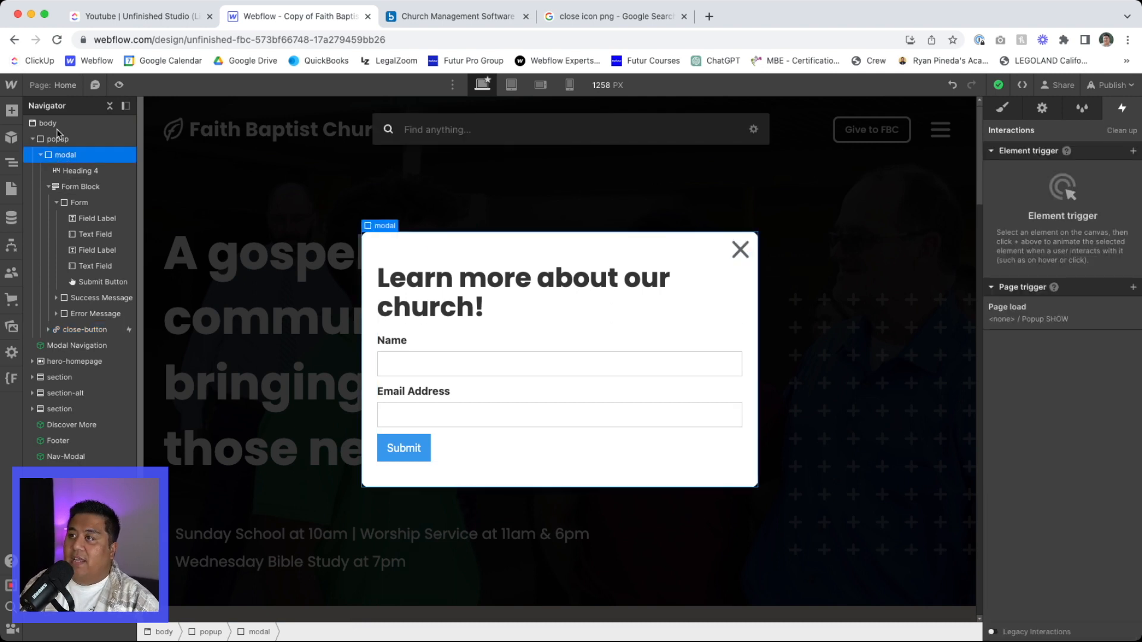
{"action": "key", "text": "Escape"}
{"action": "left_click", "coordinate": [60, 140]}
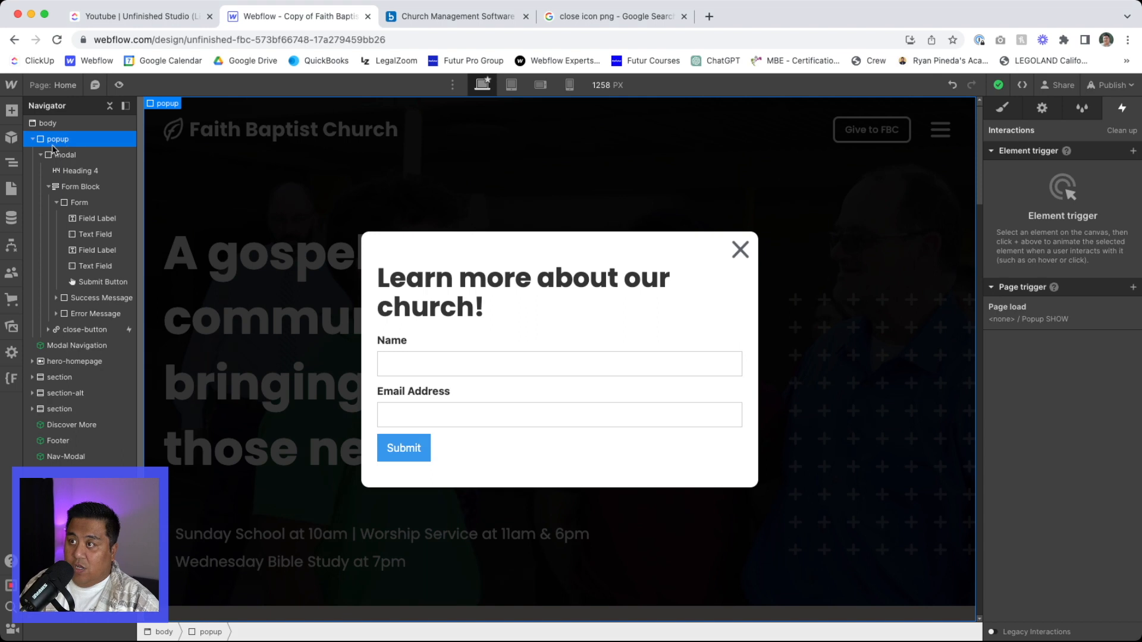
{"action": "left_click", "coordinate": [40, 155]}
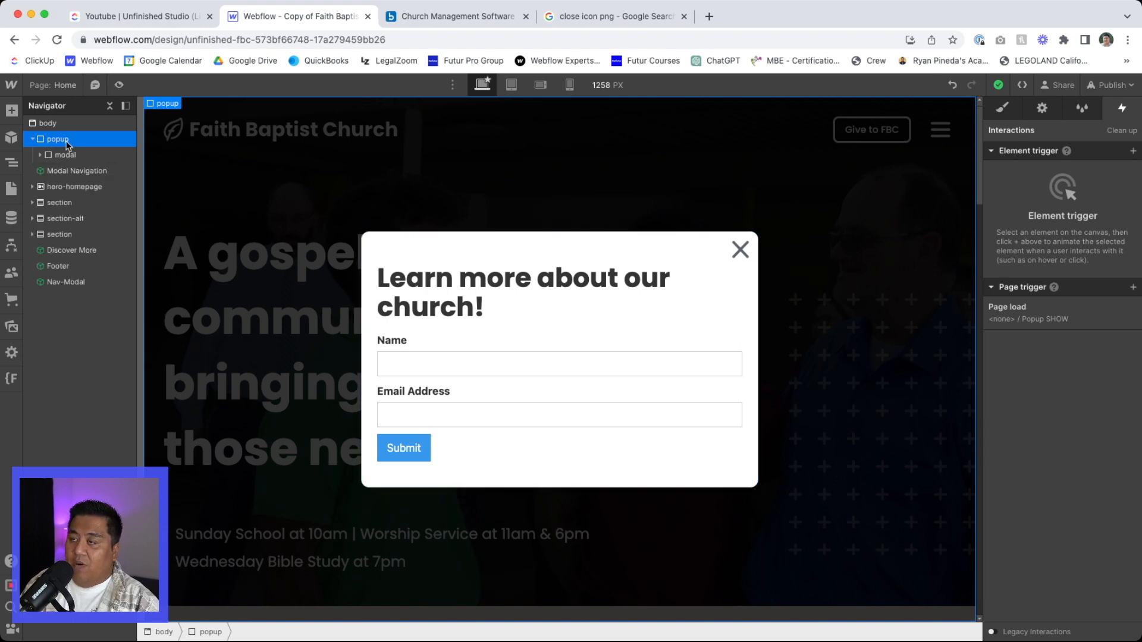
{"action": "key", "text": "super+e"}
{"action": "key", "text": "Return"}
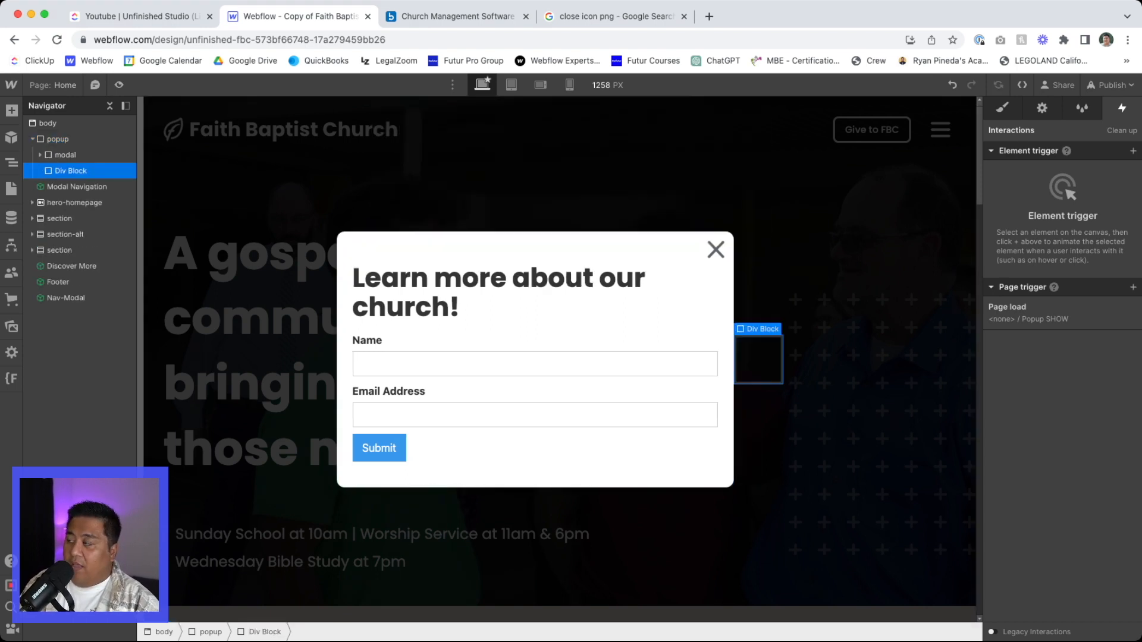
- Give the new div block in the popup the class close-overlay
{"action": "key", "text": "super+Return"}
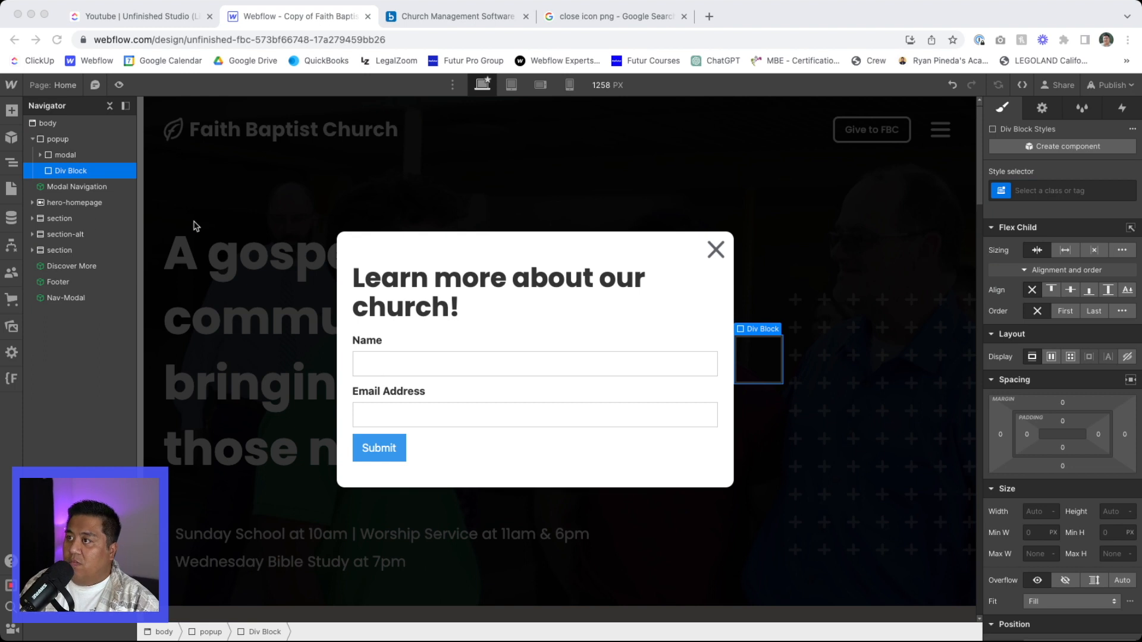
{"action": "left_click", "coordinate": [191, 198]}
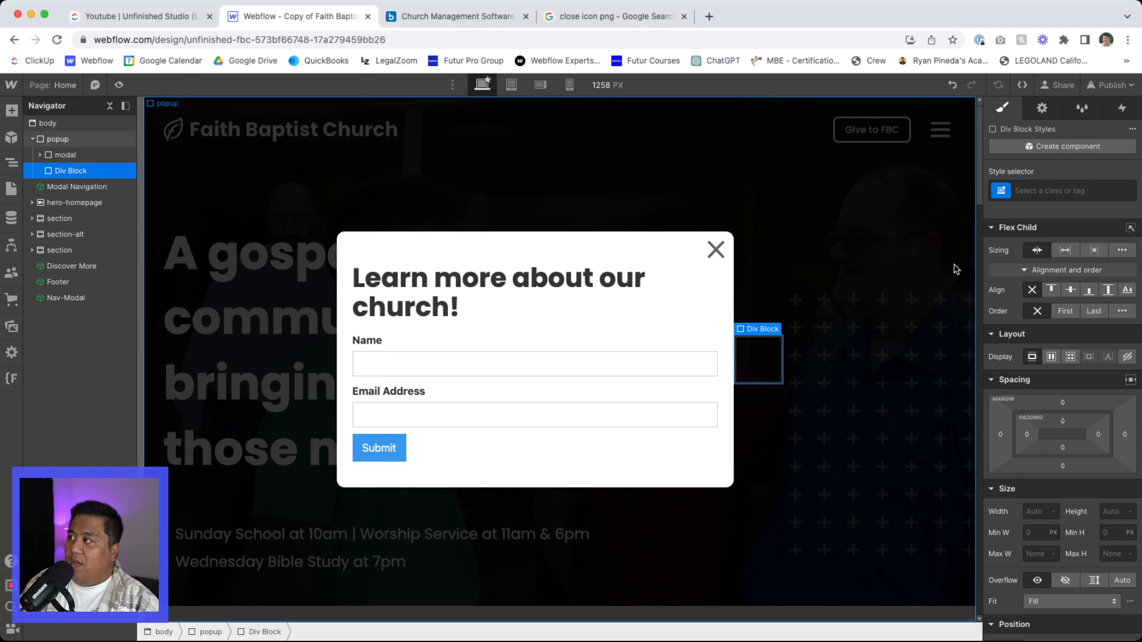
{"action": "key", "text": "super+Return"}
{"action": "type", "text": "close-verlay"}
{"action": "key", "text": "Return"}
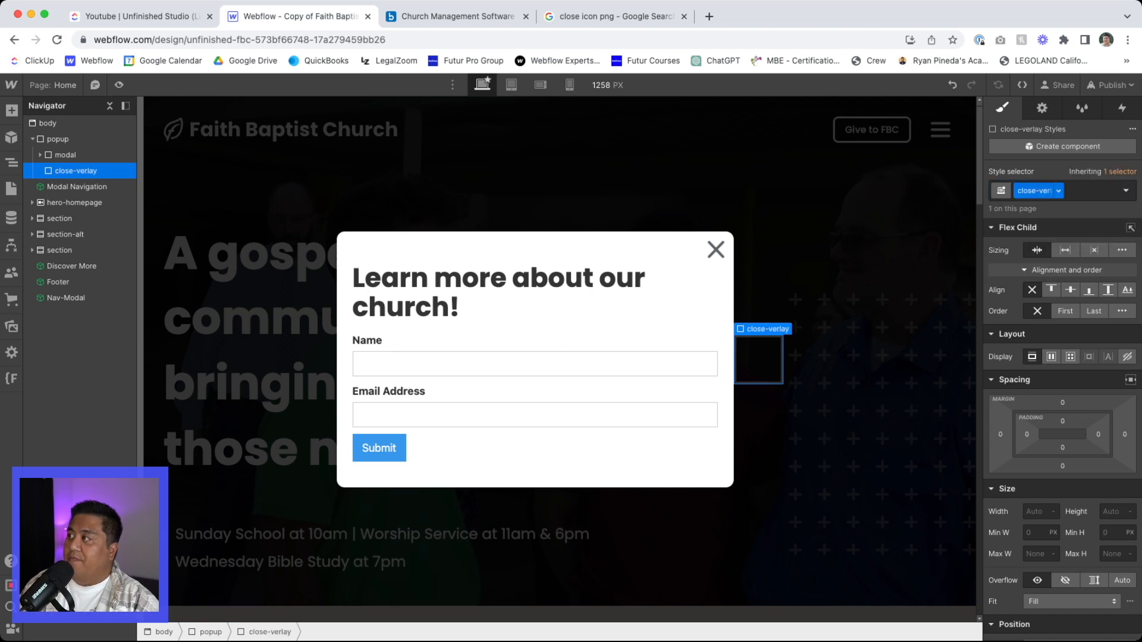
{"action": "left_click", "coordinate": [1064, 195]}
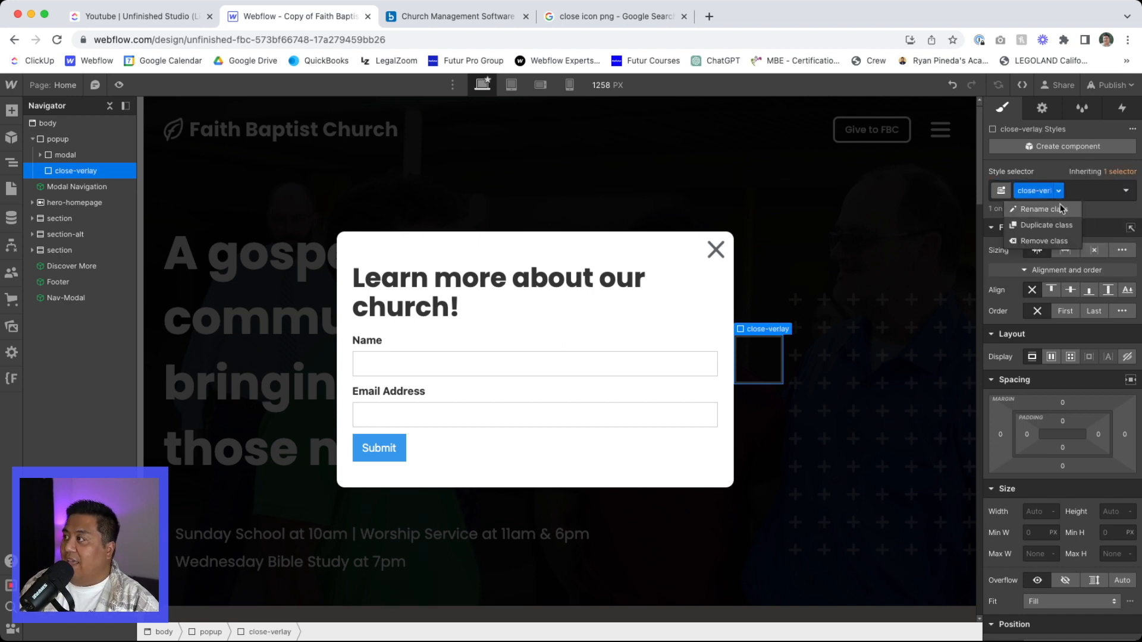
{"action": "left_click", "coordinate": [1053, 205]}
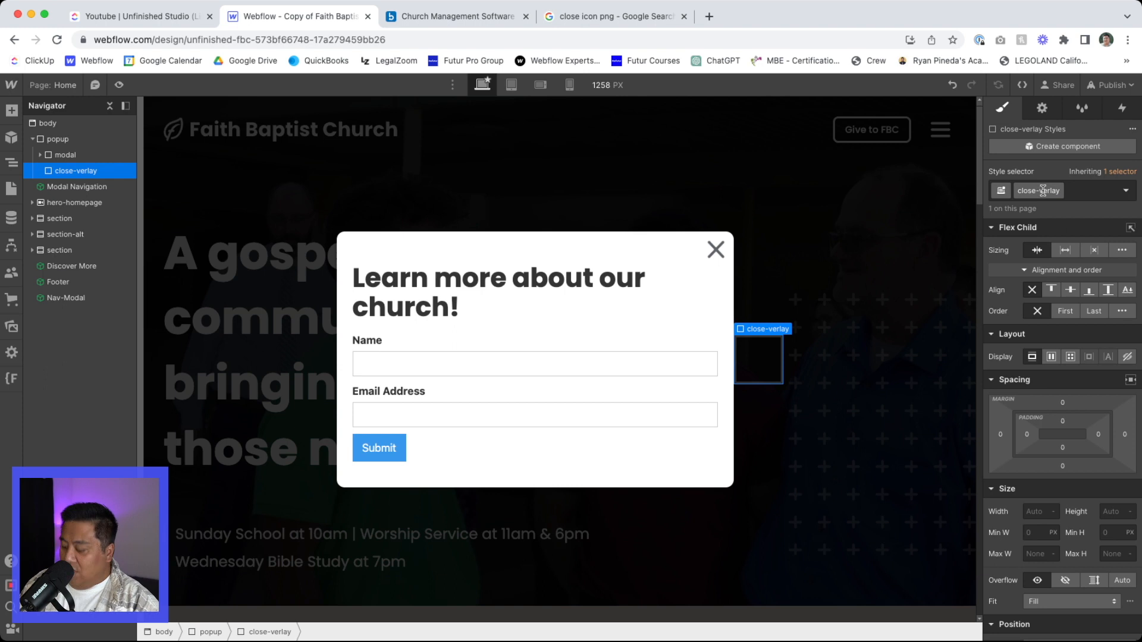
{"action": "type", "text": "o"}
{"action": "key", "text": "Return"}
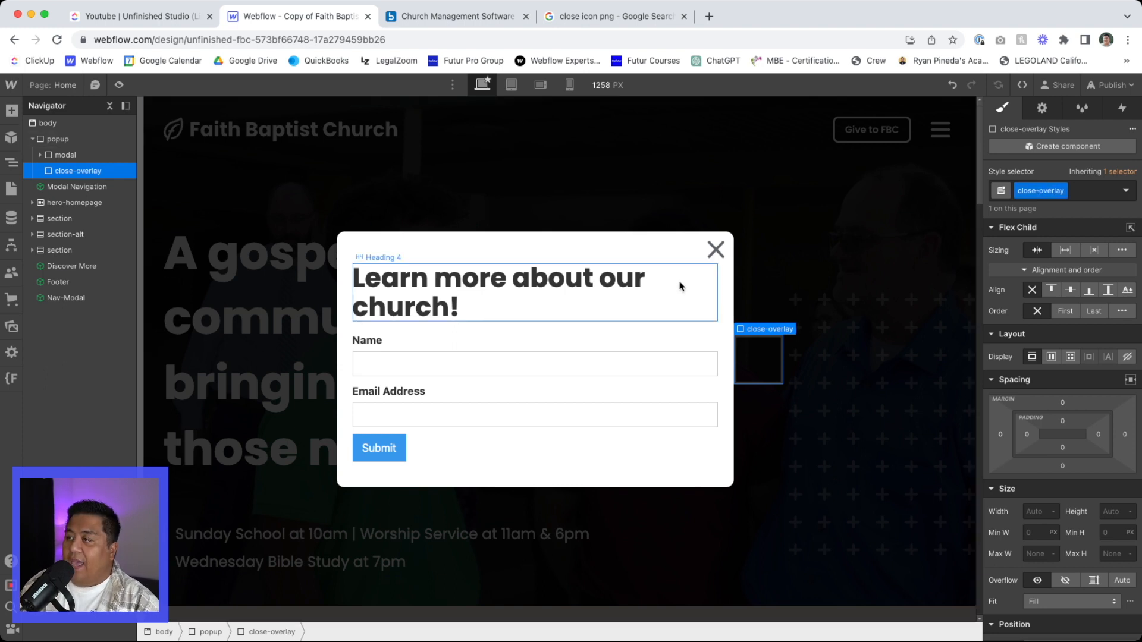
- Position close-overlay absolutely with the Full preset and z-index 1, and set the modal's z-index to 2
{"action": "scroll", "coordinate": [1038, 535], "scroll_direction": "down", "scroll_amount": 3}
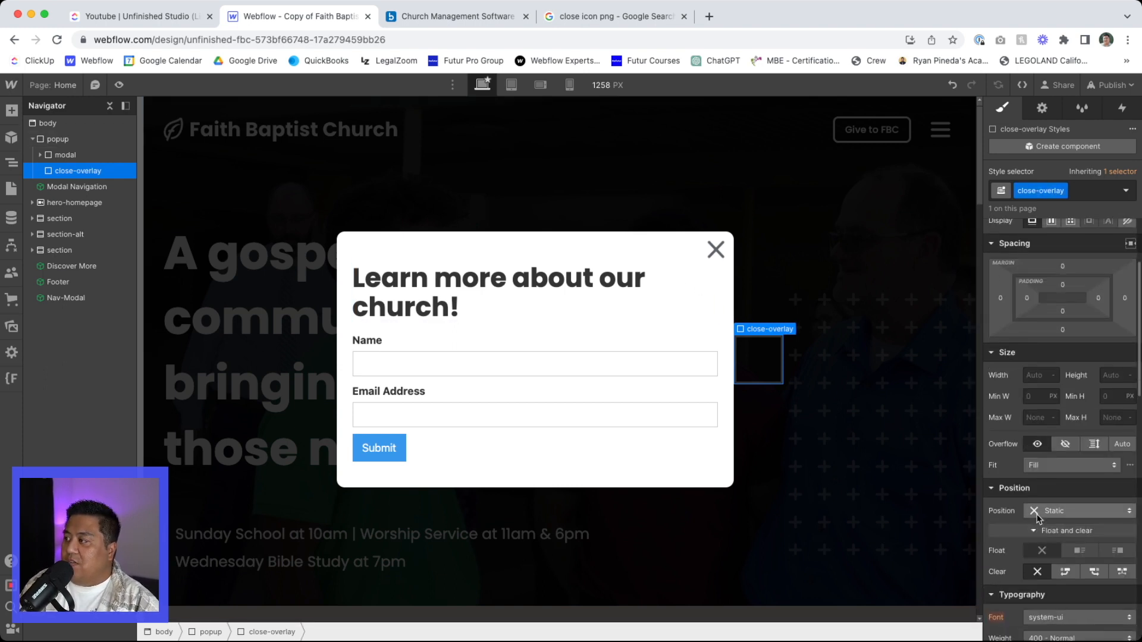
{"action": "left_click", "coordinate": [1049, 511]}
{"action": "left_click", "coordinate": [1045, 539]}
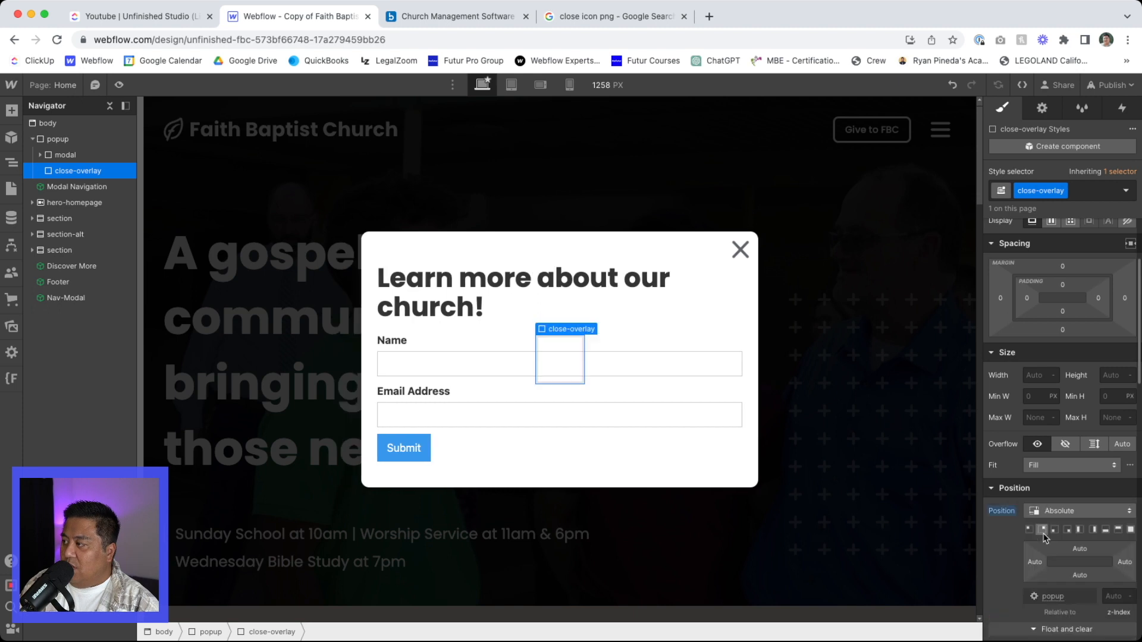
{"action": "left_click", "coordinate": [1130, 529]}
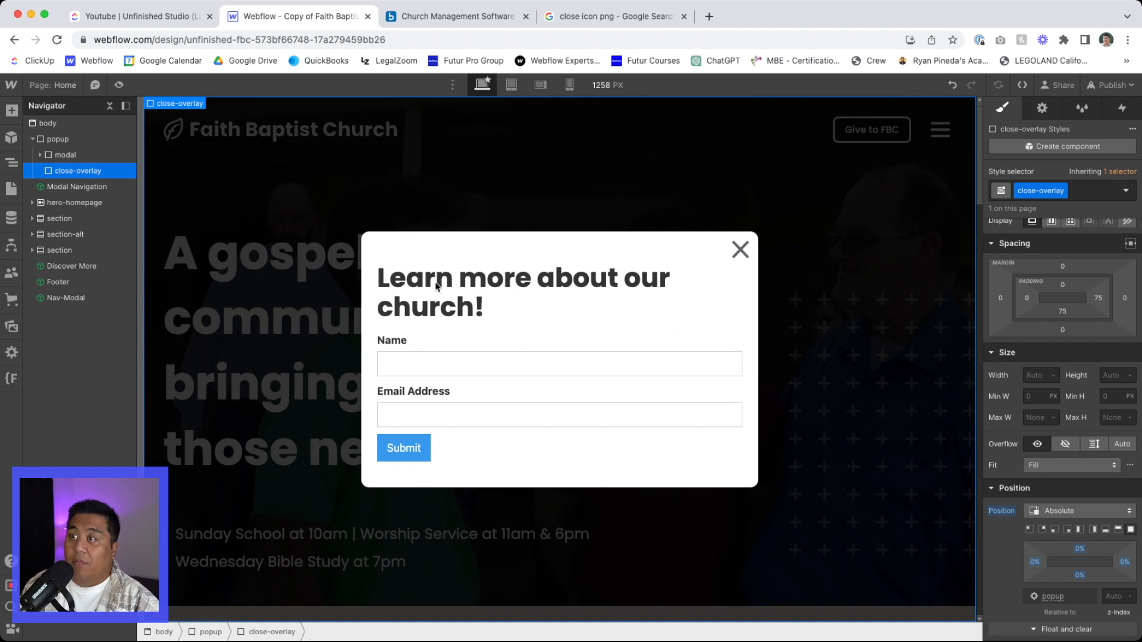
{"action": "left_click", "coordinate": [116, 156]}
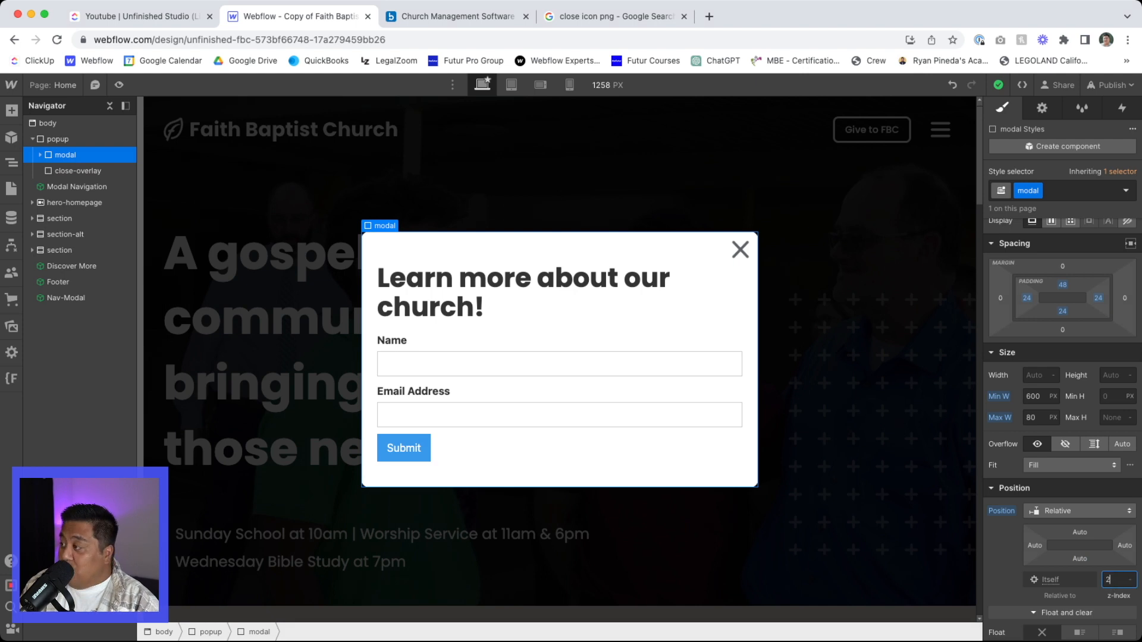
{"action": "left_click", "coordinate": [171, 205]}
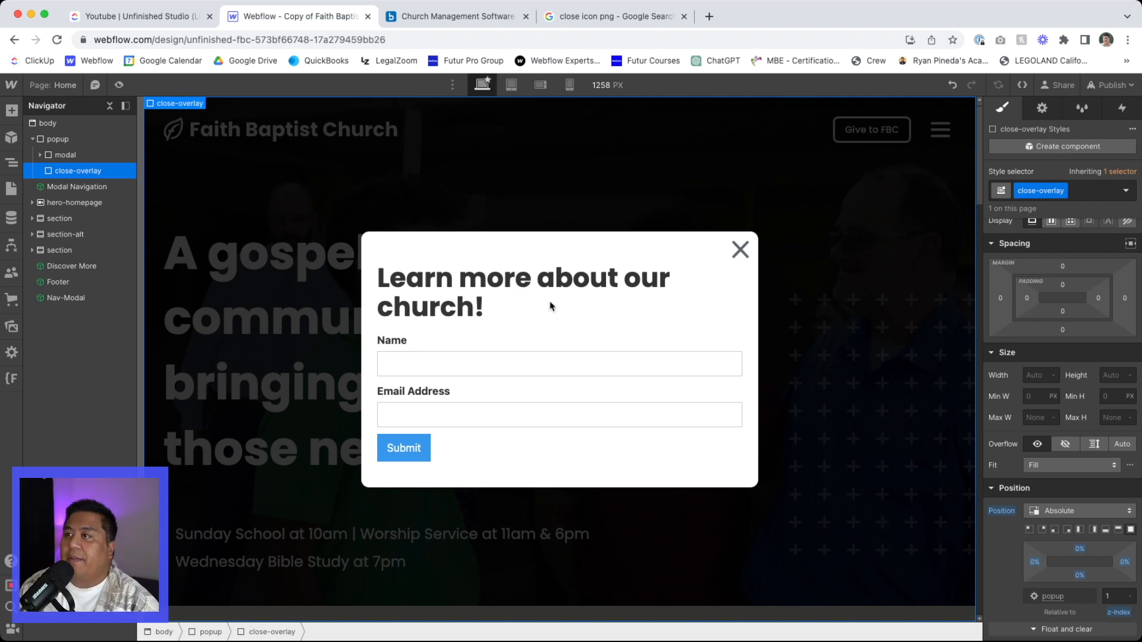
- Add a Mouse click (tap) trigger to close-overlay that starts the Popup HIDE animation on the first click
{"action": "left_click", "coordinate": [1120, 110]}
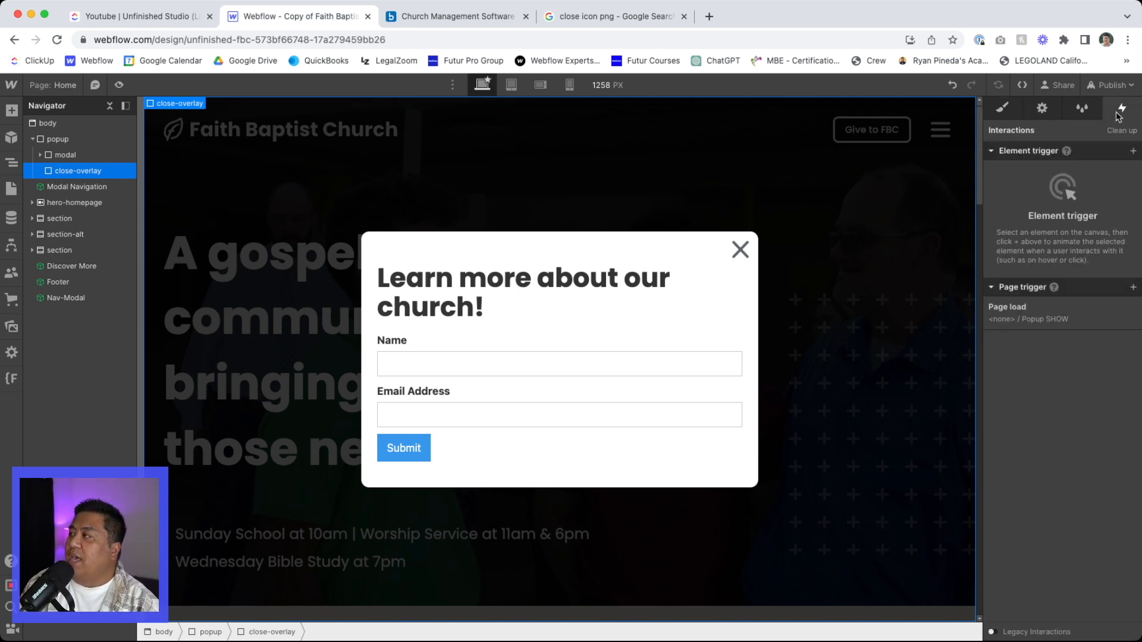
{"action": "left_click", "coordinate": [1133, 152]}
{"action": "left_click", "coordinate": [1047, 168]}
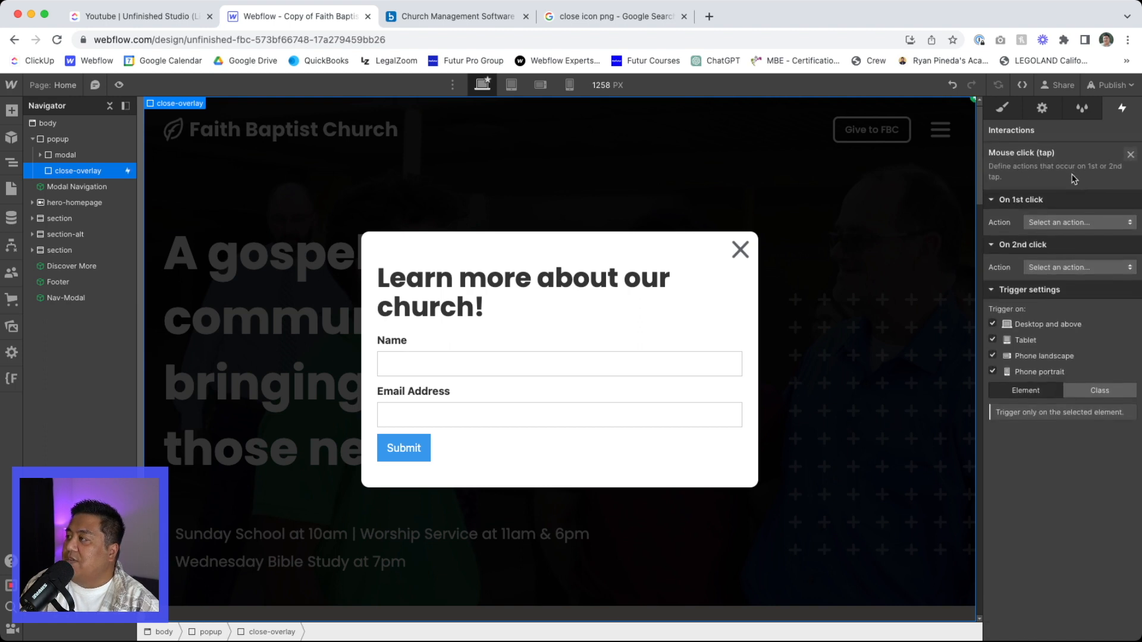
{"action": "left_click", "coordinate": [1055, 223]}
{"action": "left_click", "coordinate": [1054, 251]}
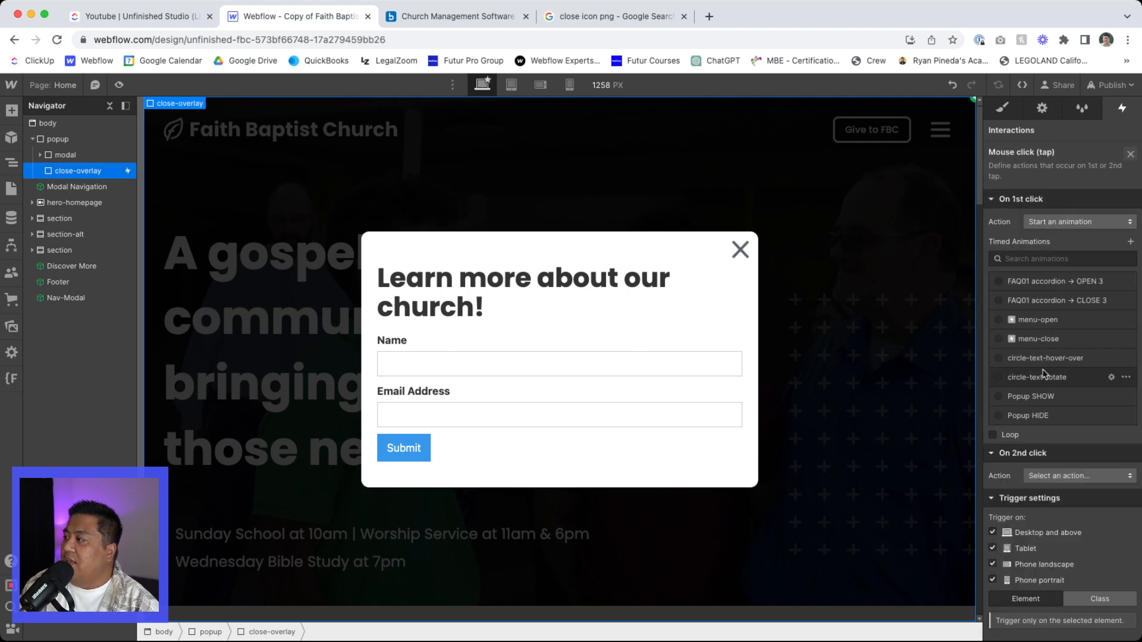
{"action": "left_click", "coordinate": [1034, 417]}
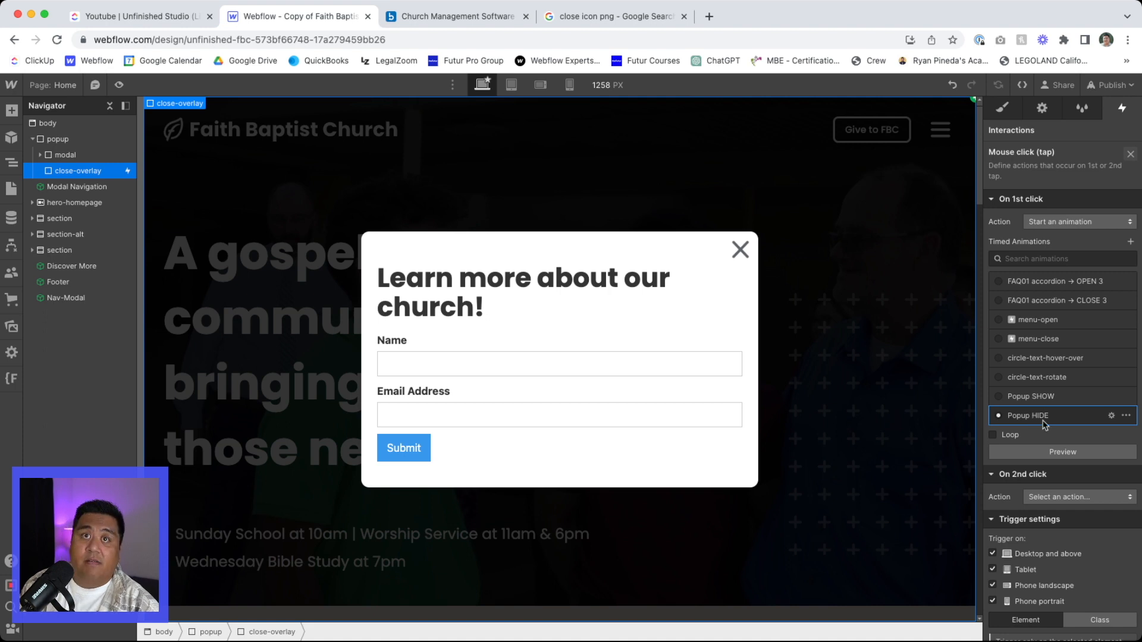
- Preview the page and test closing the popup through the dark overlay outside the modal
{"action": "left_click", "coordinate": [118, 86]}
{"action": "left_click", "coordinate": [231, 259]}
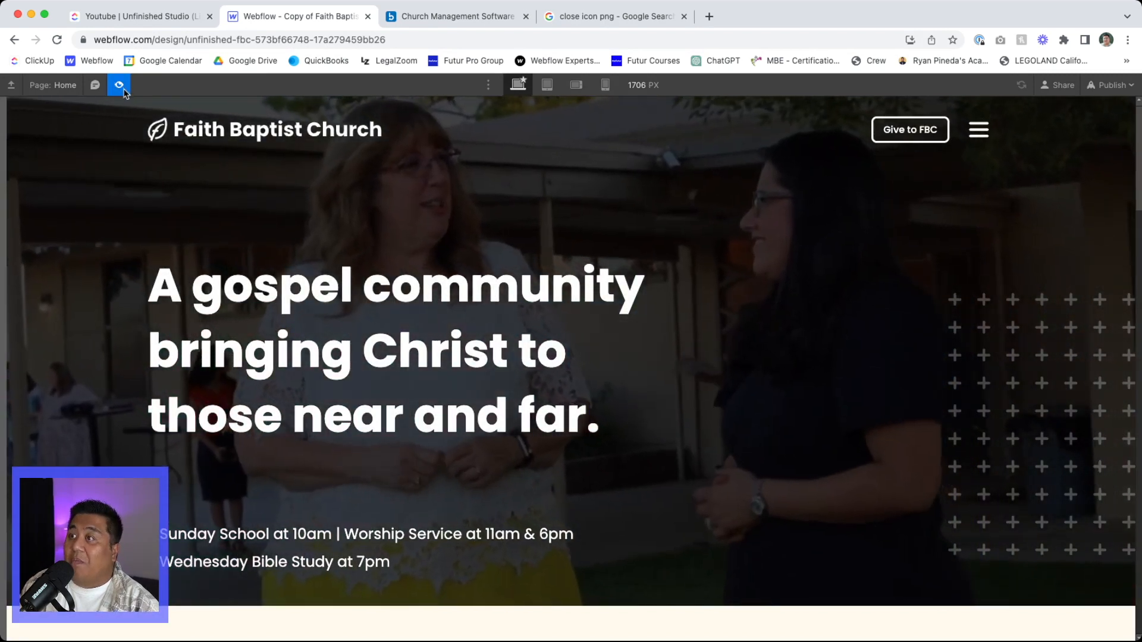
{"action": "left_click", "coordinate": [119, 85]}
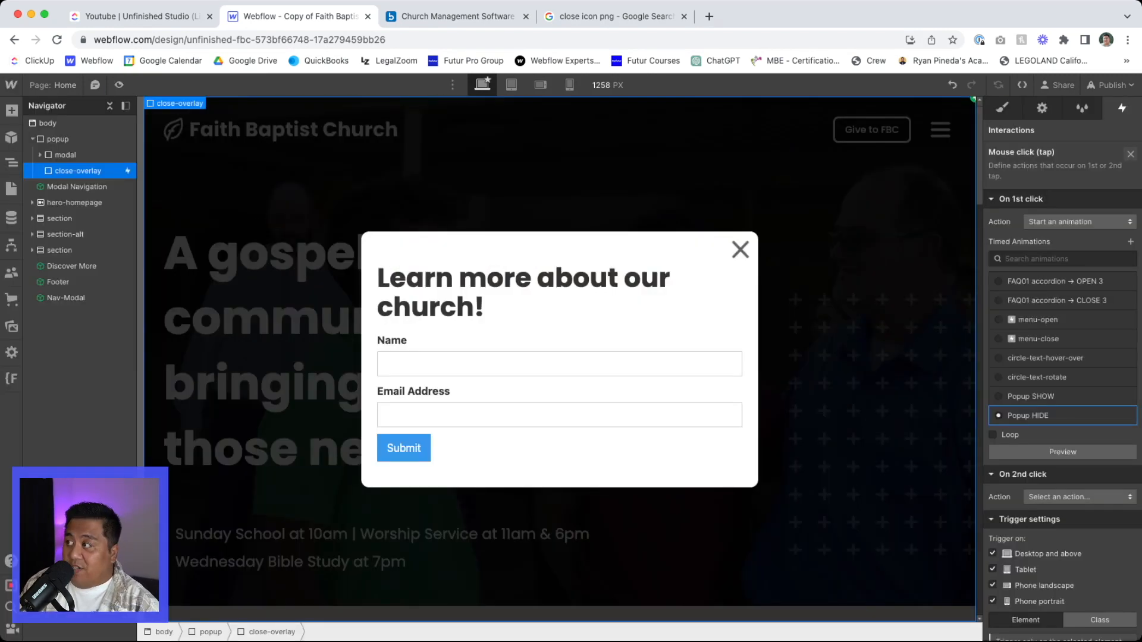
- Set the cursor style of close-overlay to pointer
{"action": "left_click", "coordinate": [1003, 109]}
{"action": "scroll", "coordinate": [1048, 470], "scroll_direction": "down", "scroll_amount": 10}
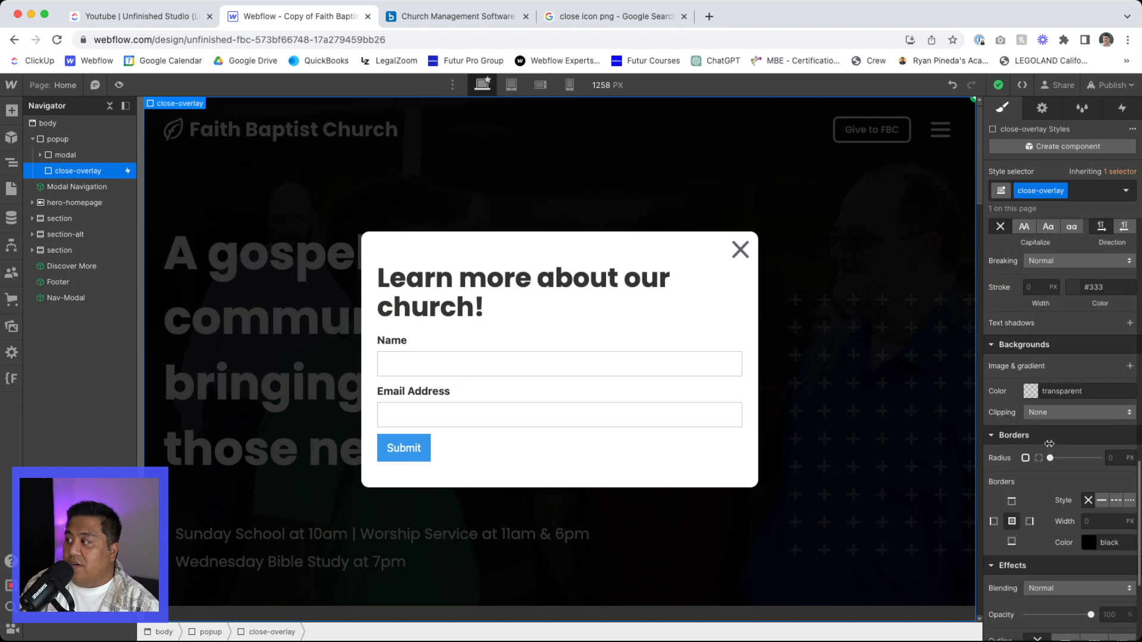
{"action": "left_click", "coordinate": [1046, 601]}
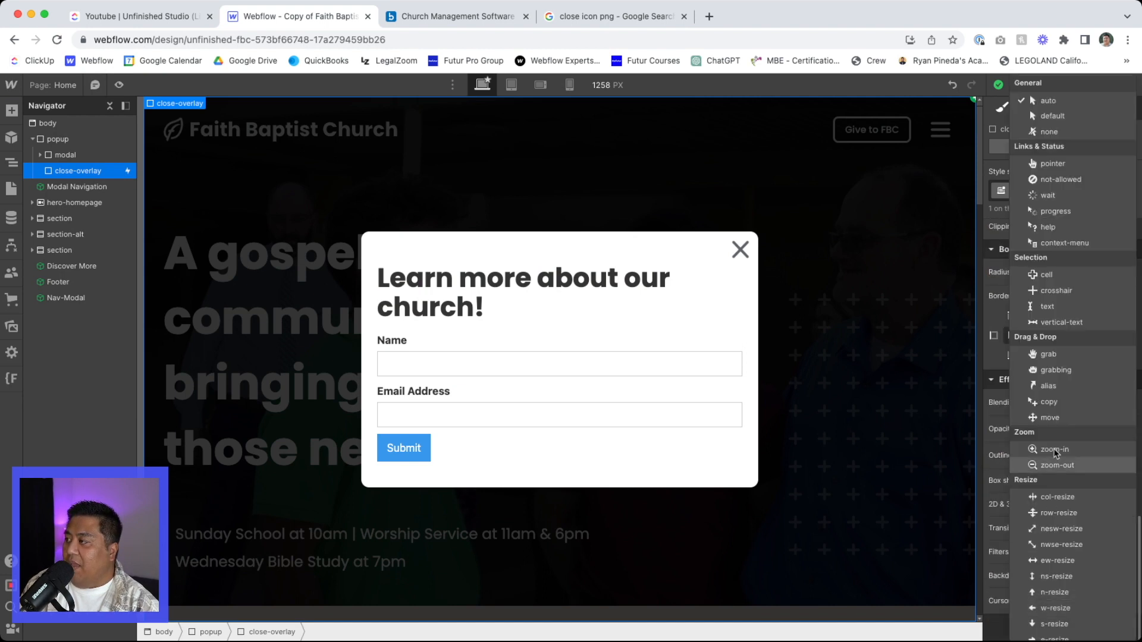
{"action": "left_click", "coordinate": [1048, 164]}
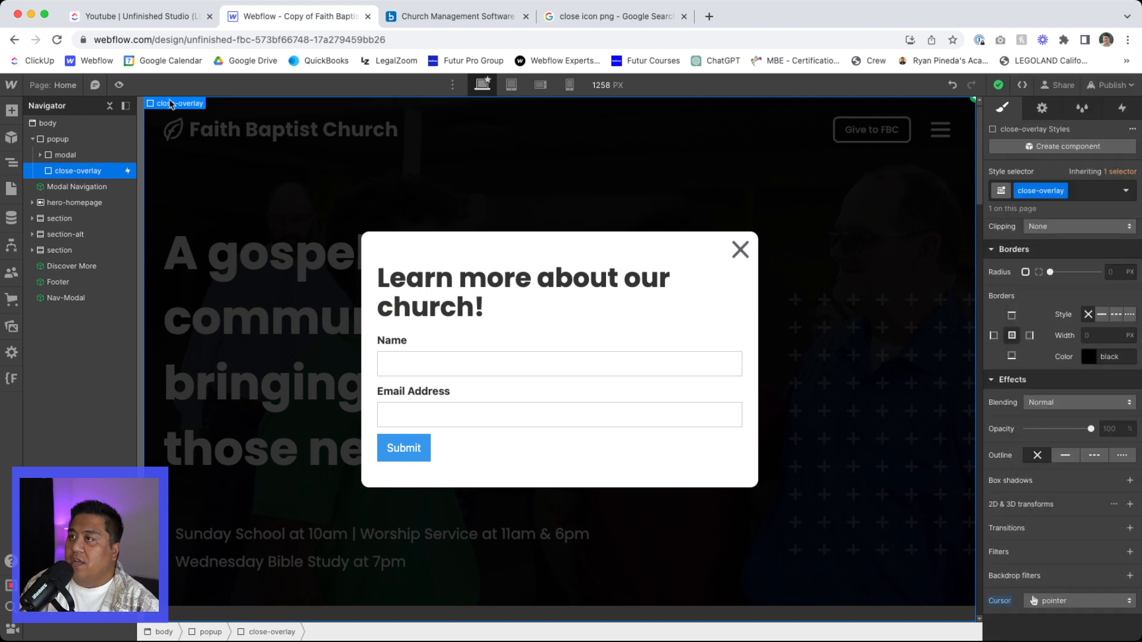
- Preview the pointer cursor over the overlay, close the popup with its X icon, and replay the preview
{"action": "left_click", "coordinate": [119, 85]}
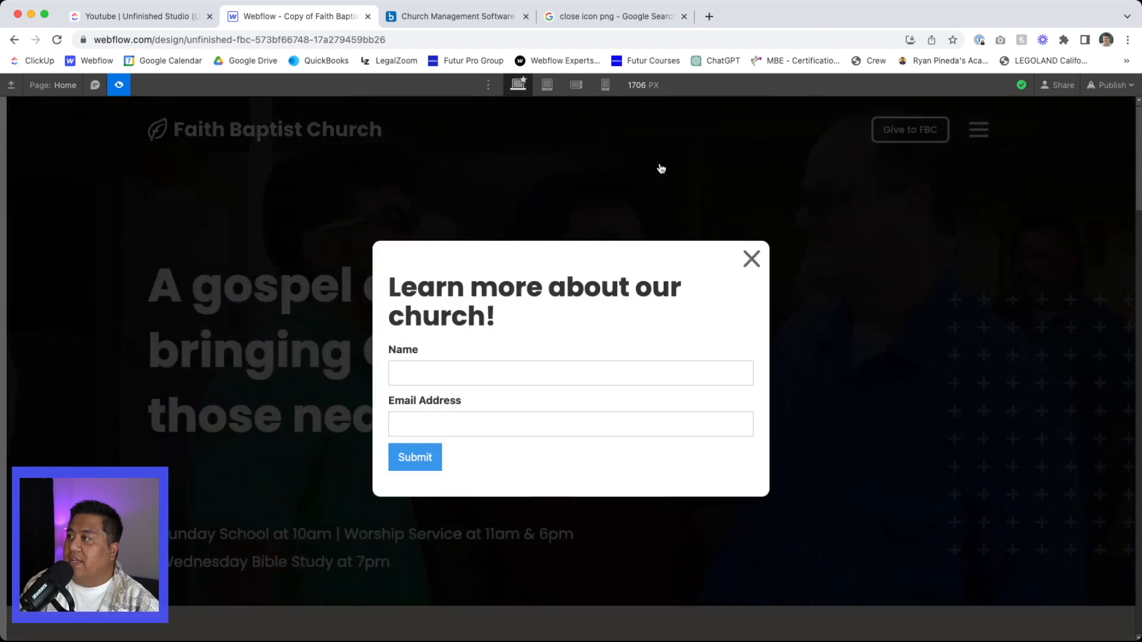
{"action": "left_click", "coordinate": [752, 263]}
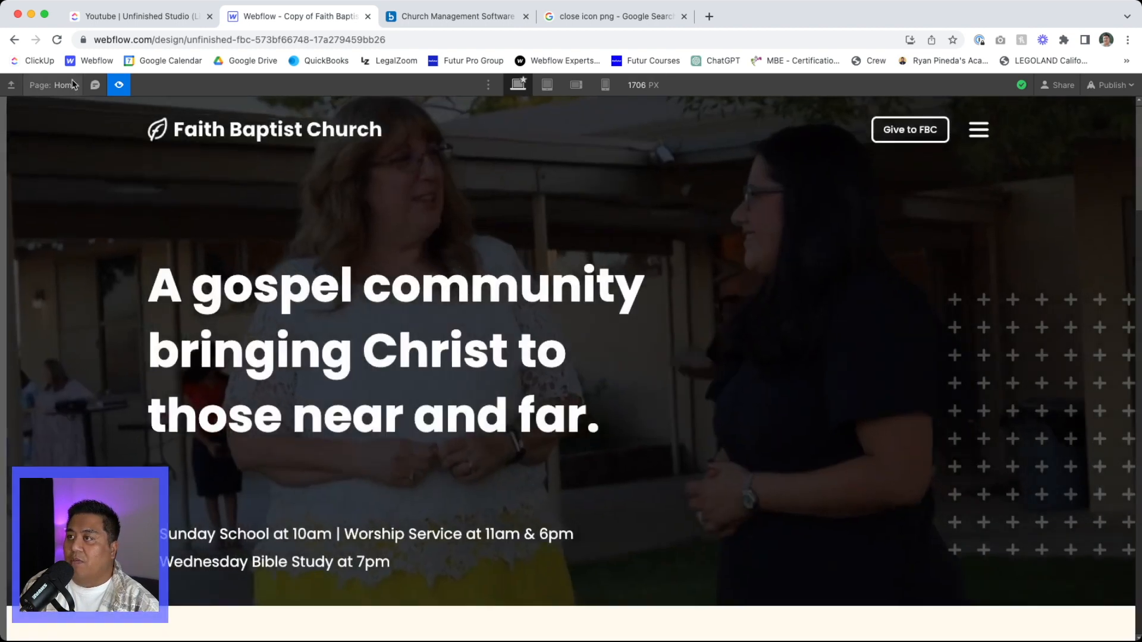
{"action": "left_click", "coordinate": [119, 85]}
{"action": "left_click", "coordinate": [119, 87]}
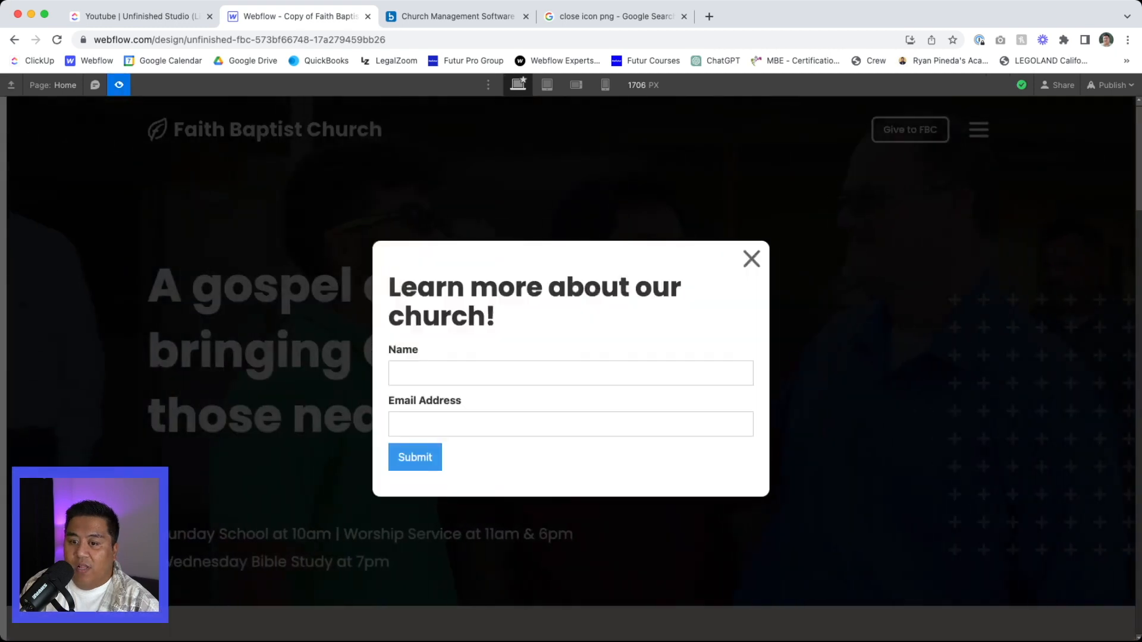